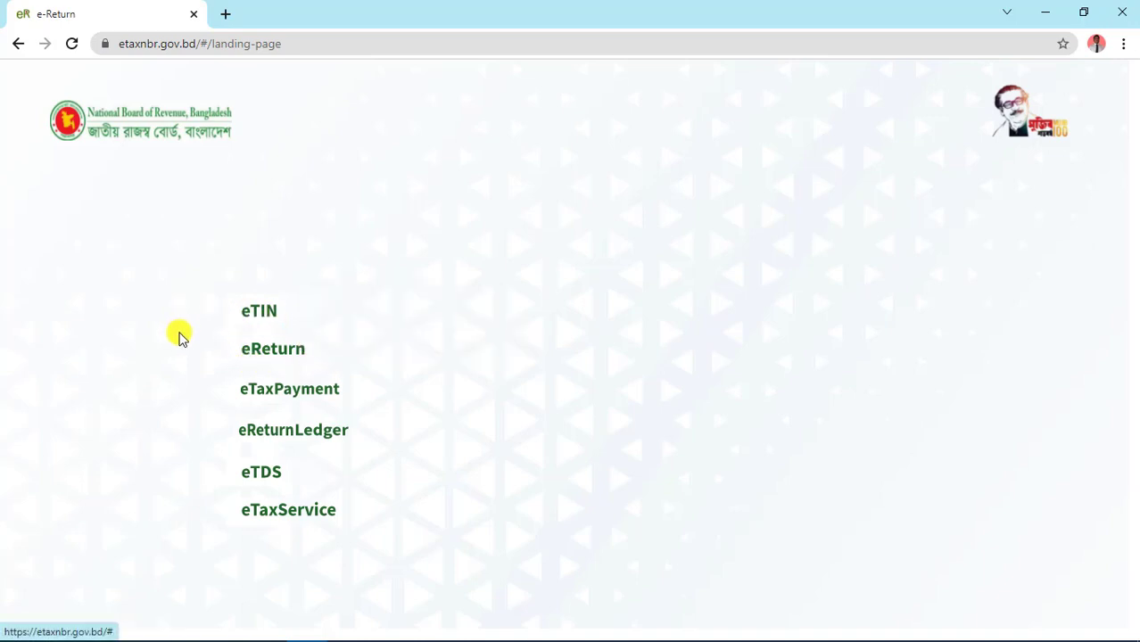
- Open the eReturn sign-in page and copy the taxpayer's TIN from the certificate PDF open in Microsoft Edge
left_click(272, 353)
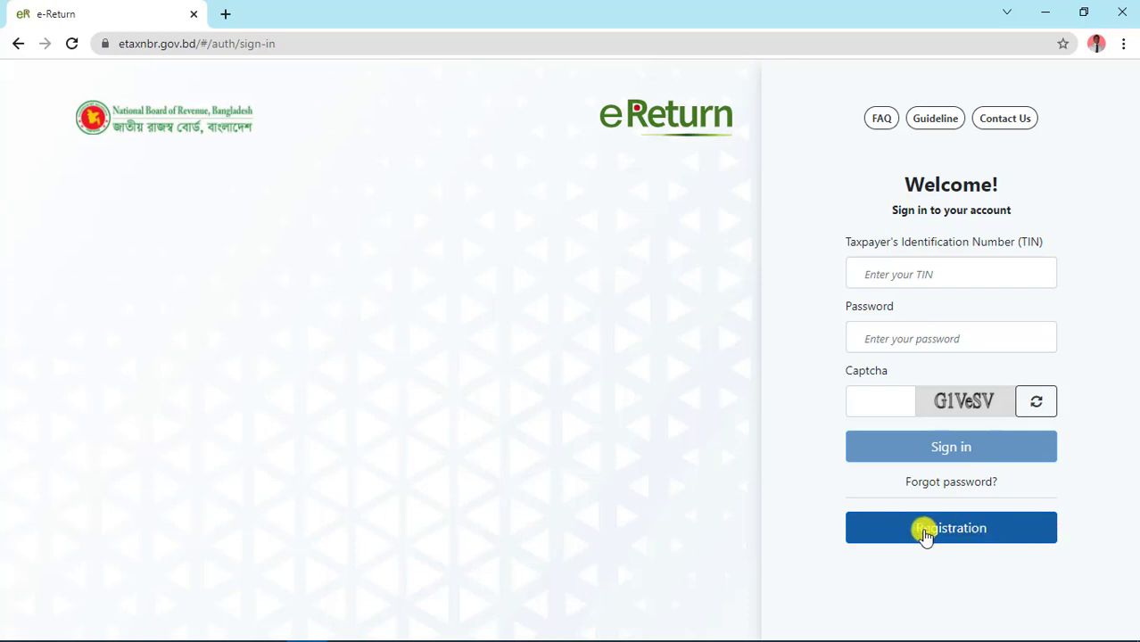
left_click(1013, 275)
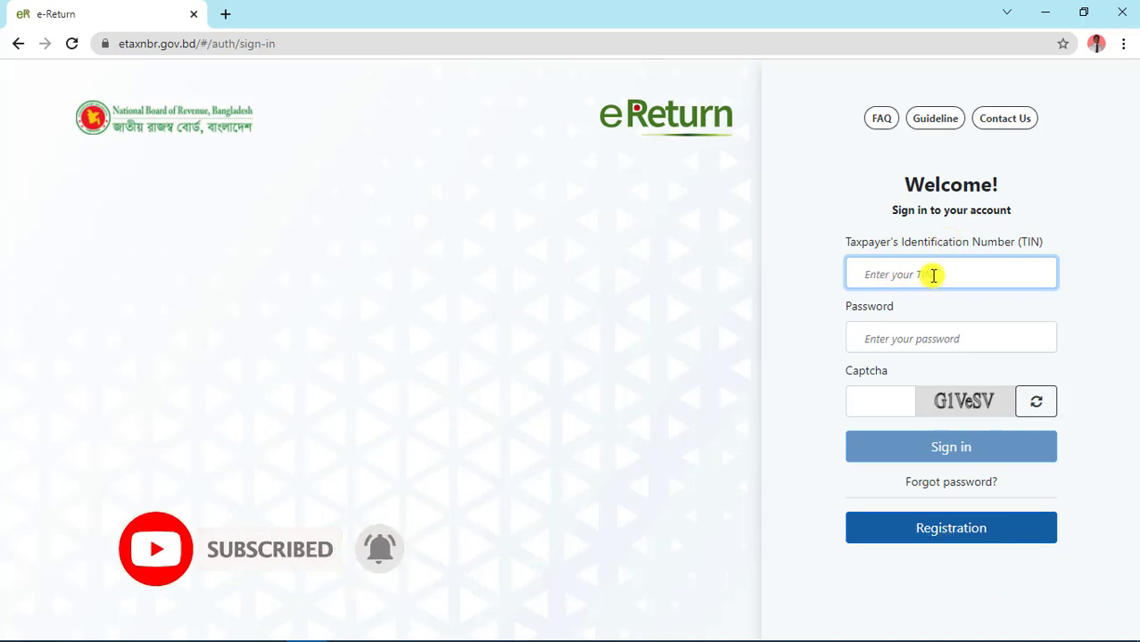
mouse_move(547, 639)
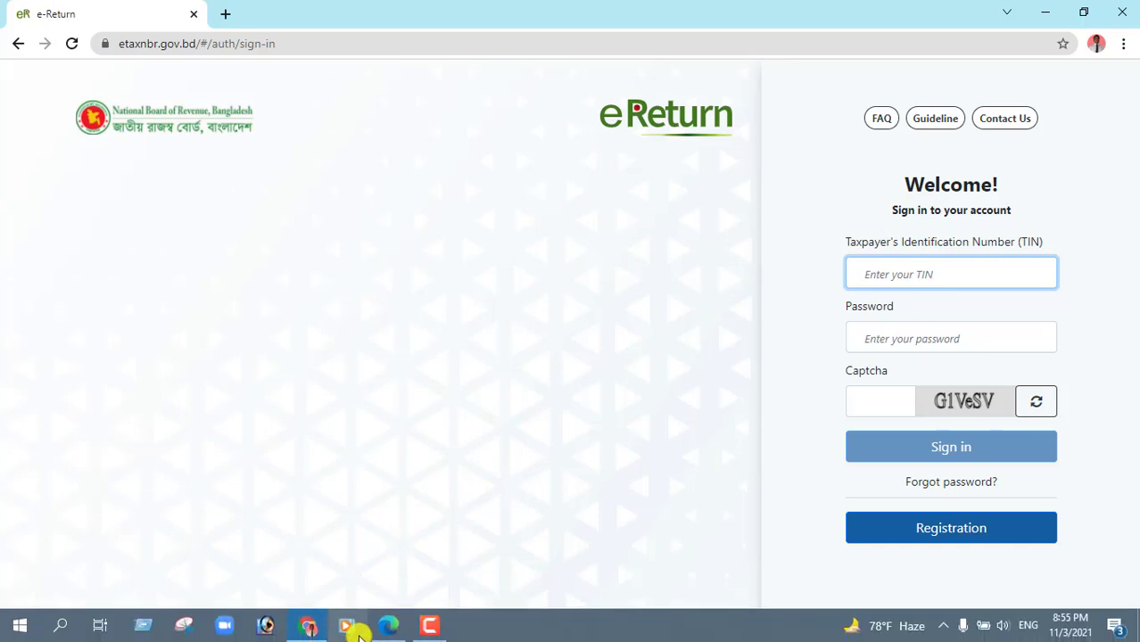
left_click(389, 629)
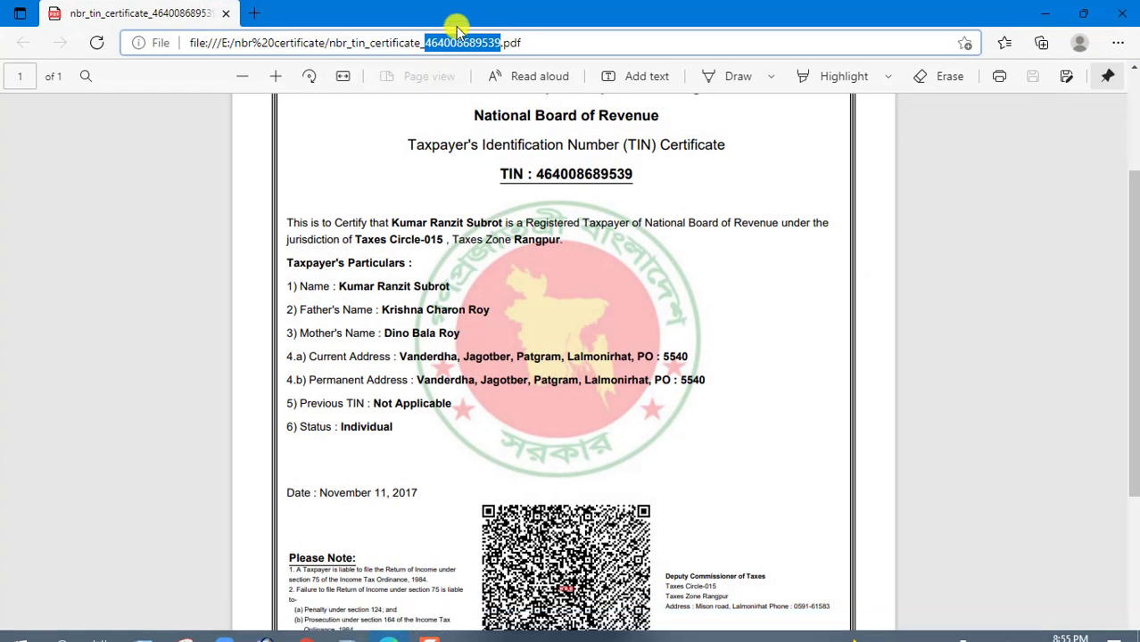
right_click(458, 41)
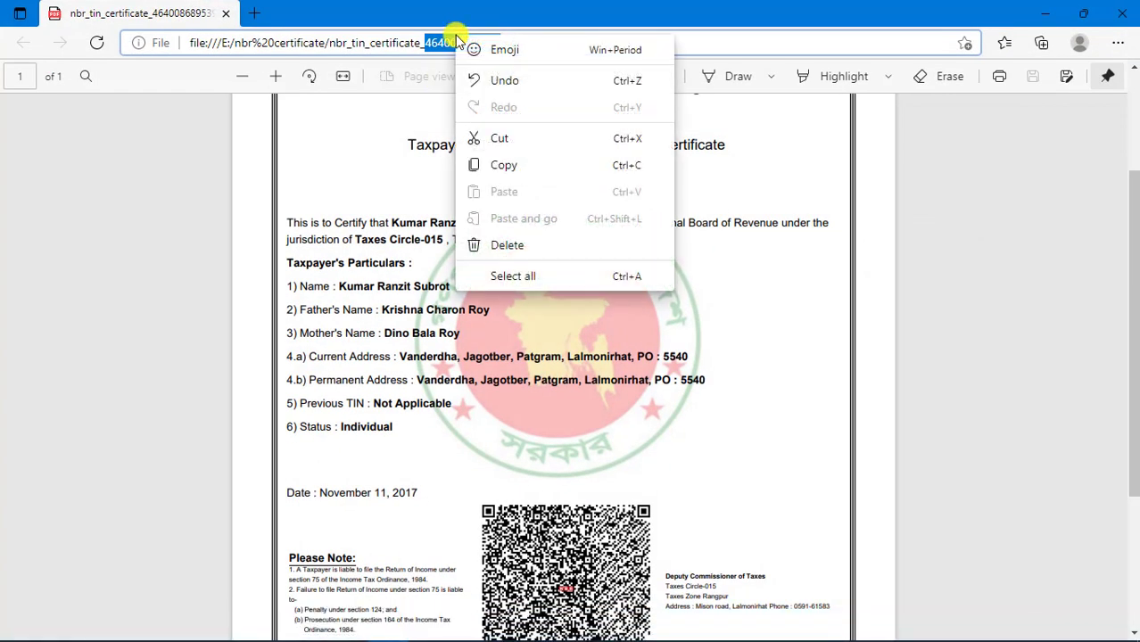
left_click(505, 166)
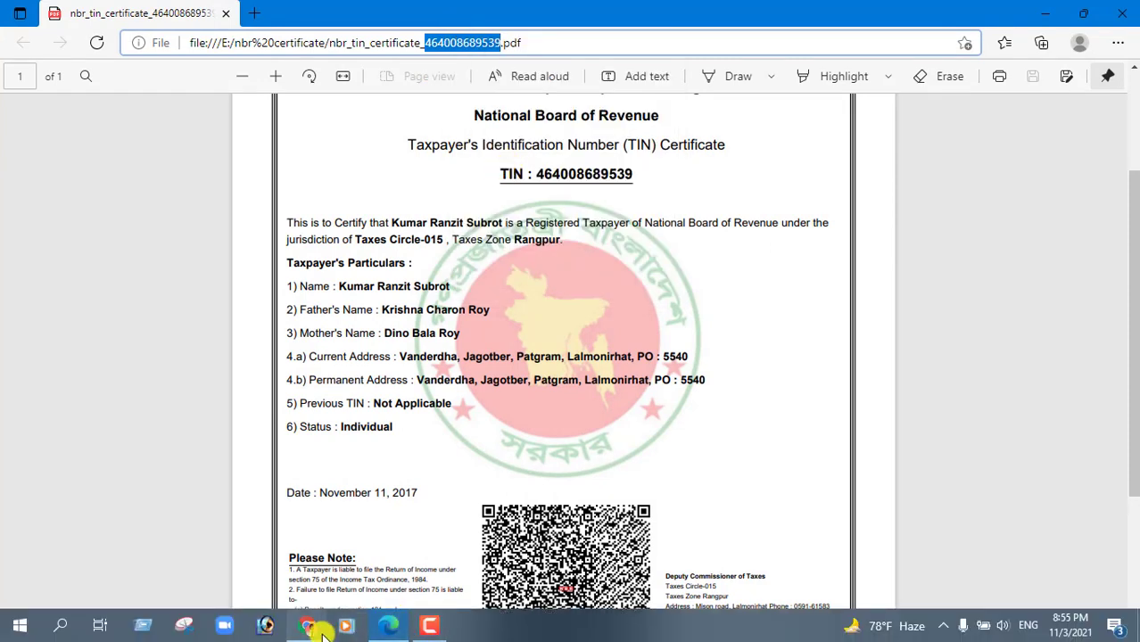
- Switch back to Chrome and paste the copied taxpayer identification number into the sign-in form's TIN field
left_click(309, 627)
left_click(872, 270)
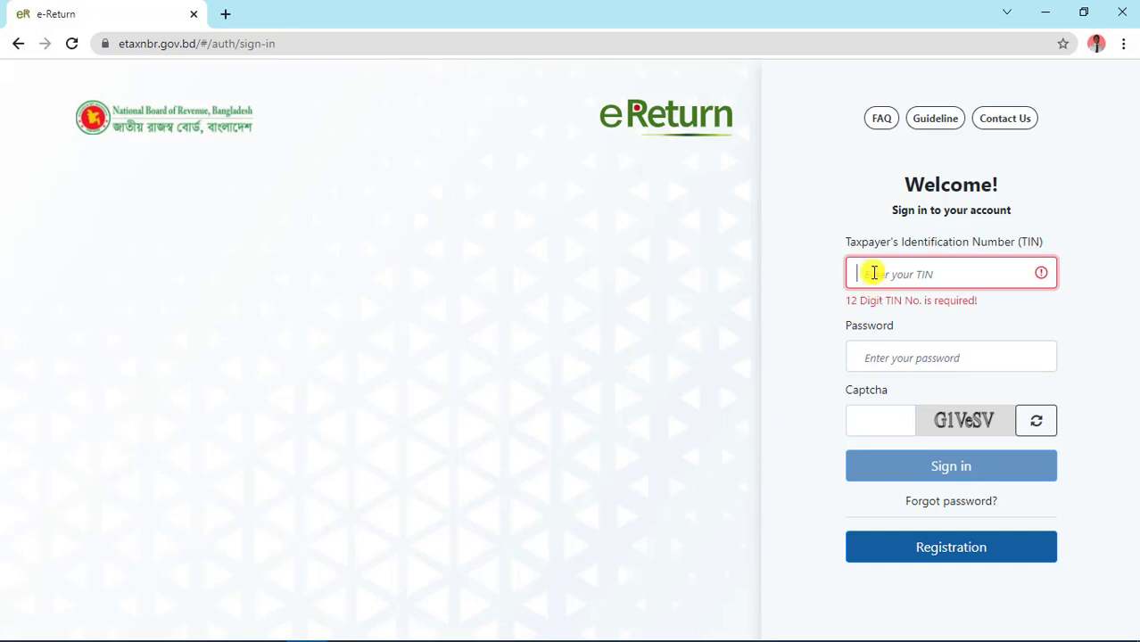
right_click(873, 271)
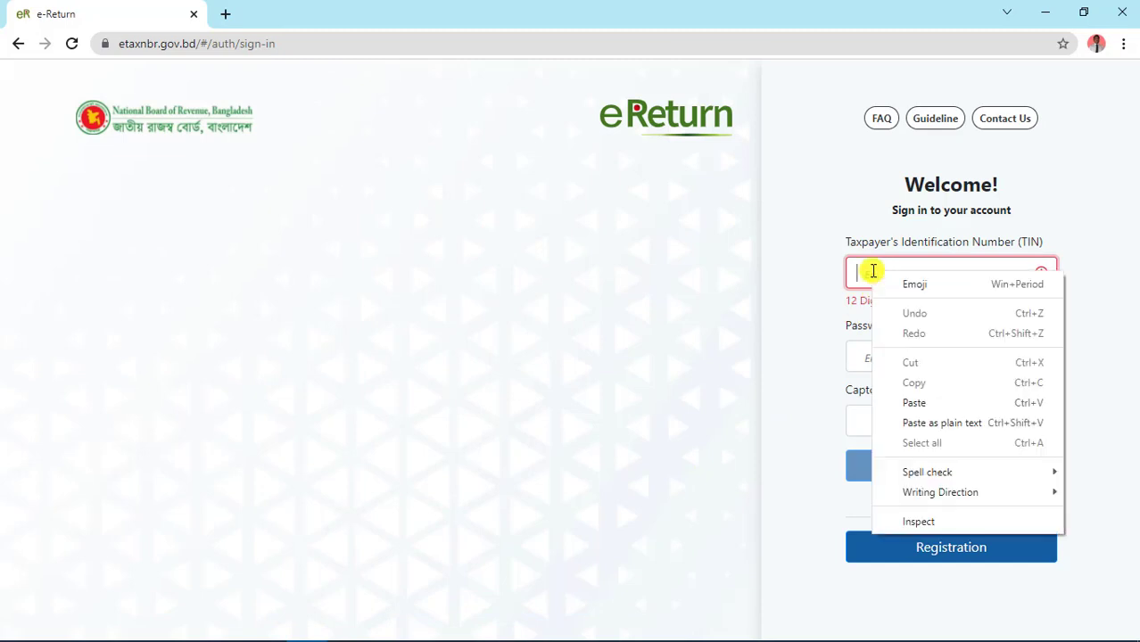
left_click(913, 404)
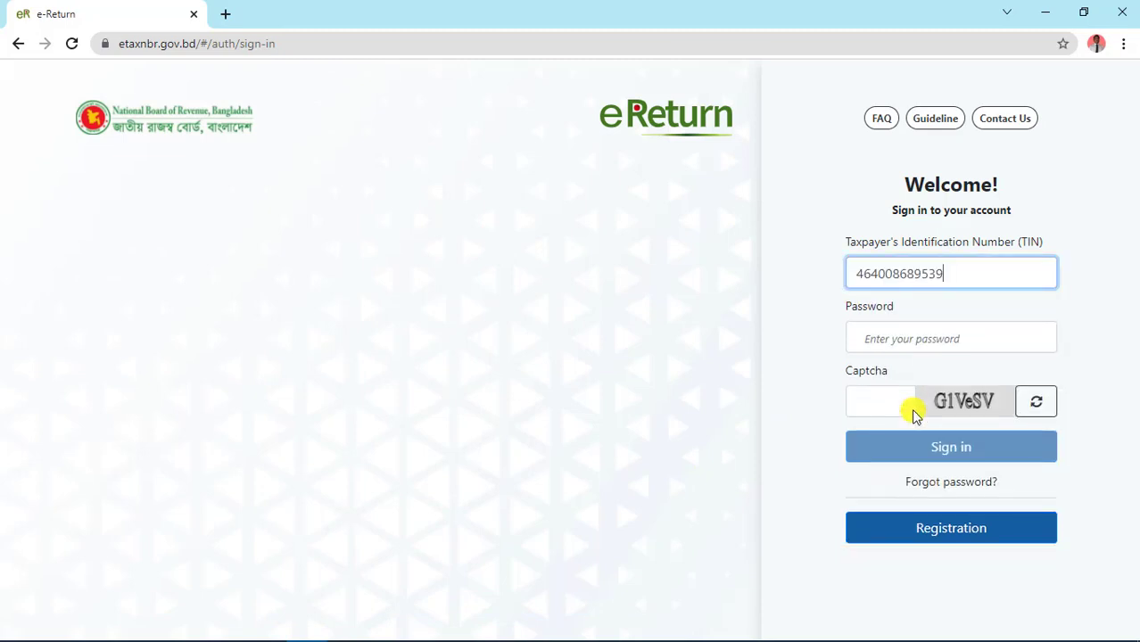
- Enter the account password in the eReturn sign-in form
left_click(883, 345)
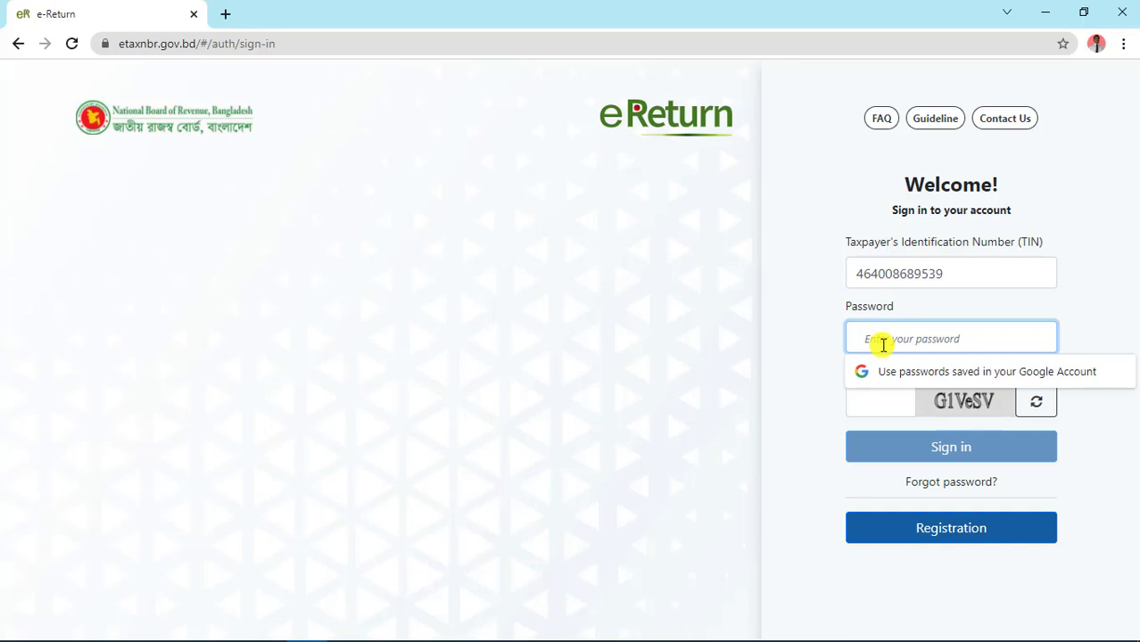
type("•••")
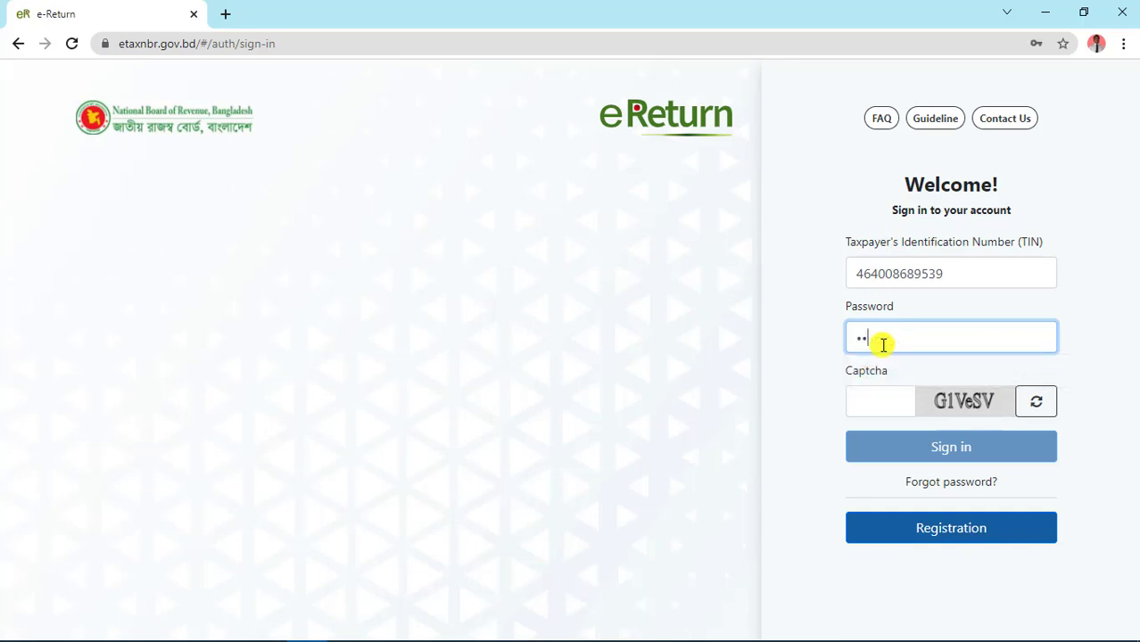
type("••••")
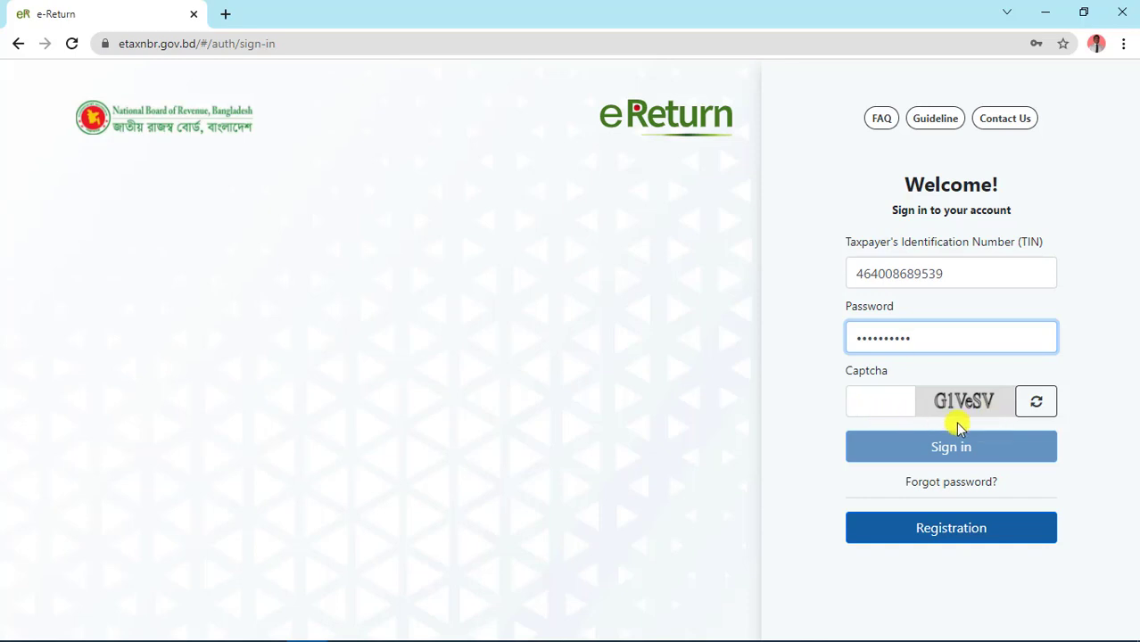
- Refresh the captcha twice, enter the displayed captcha code, and sign in to the eReturn account
left_click(1034, 405)
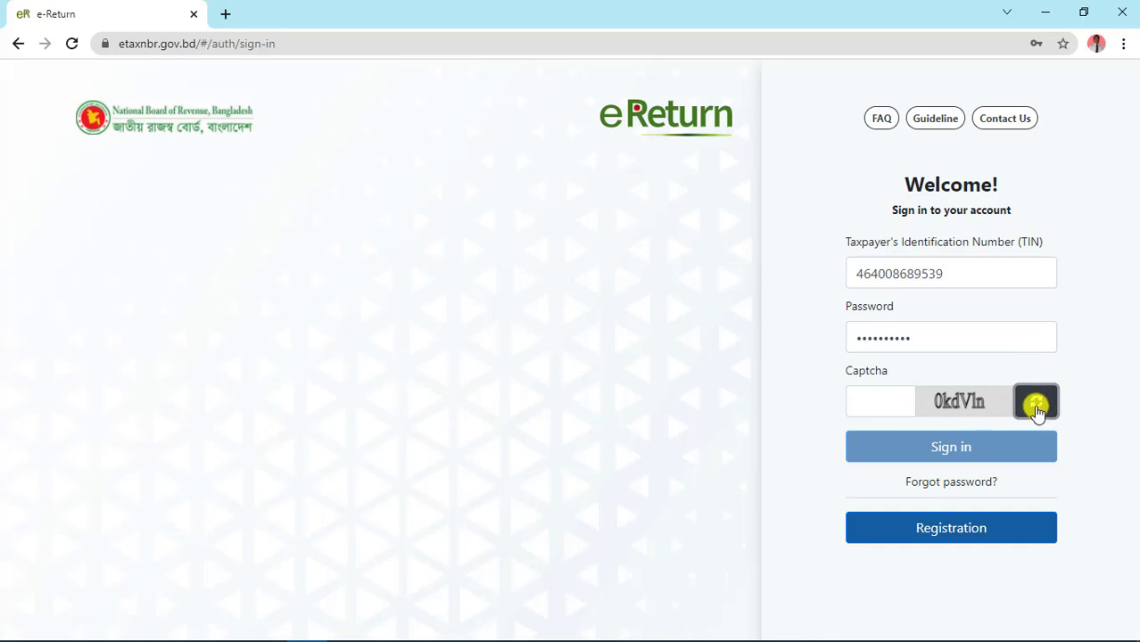
left_click(1035, 407)
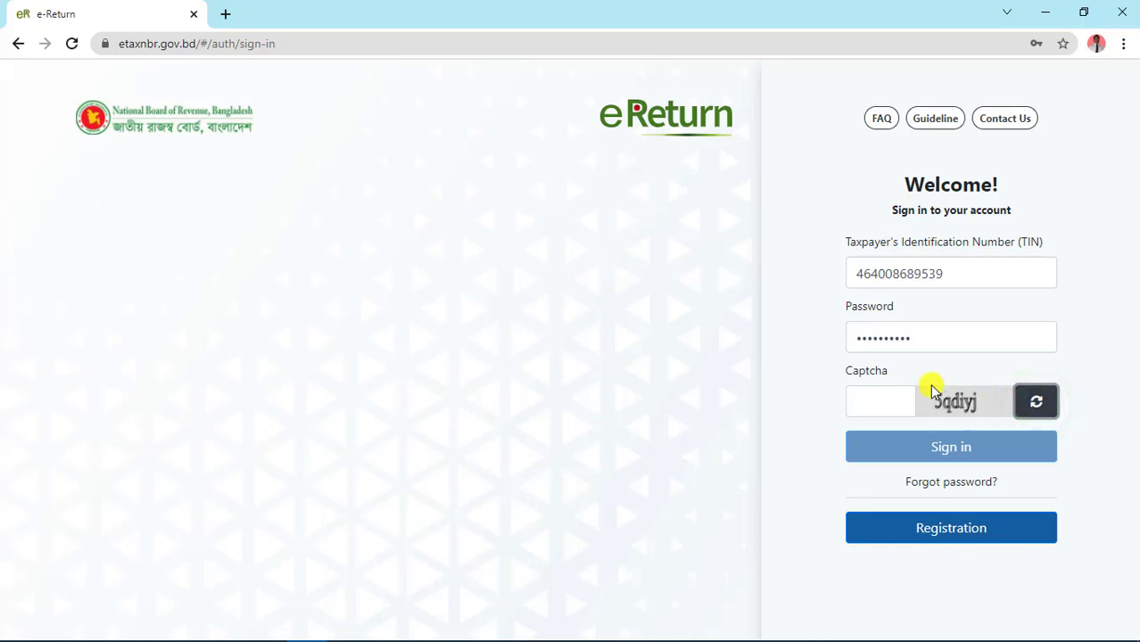
left_click(877, 409)
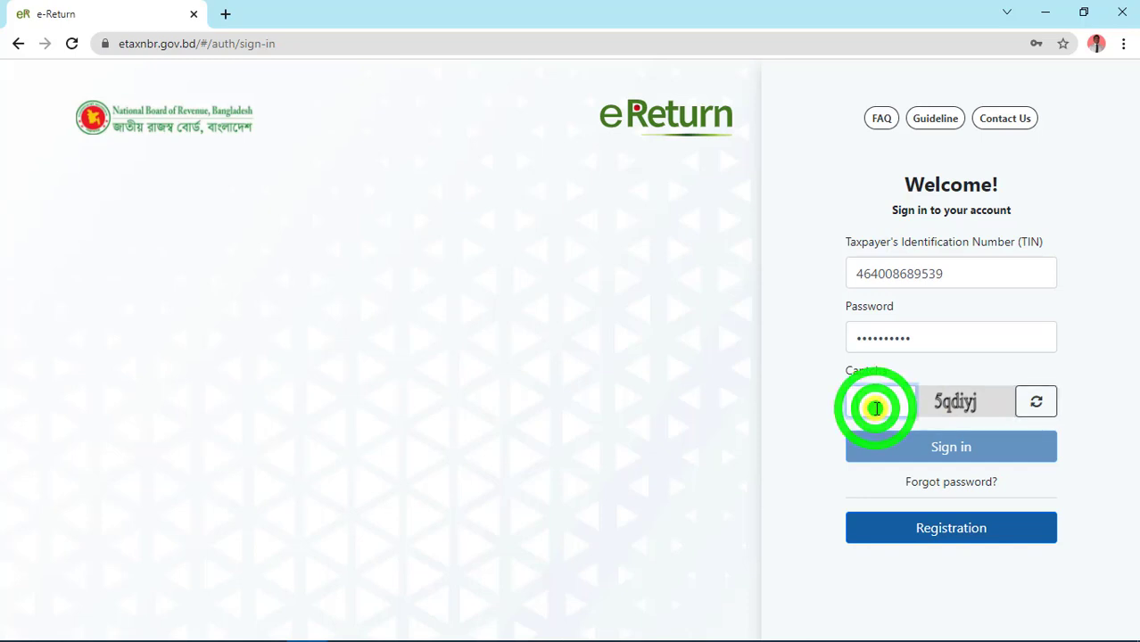
type("5")
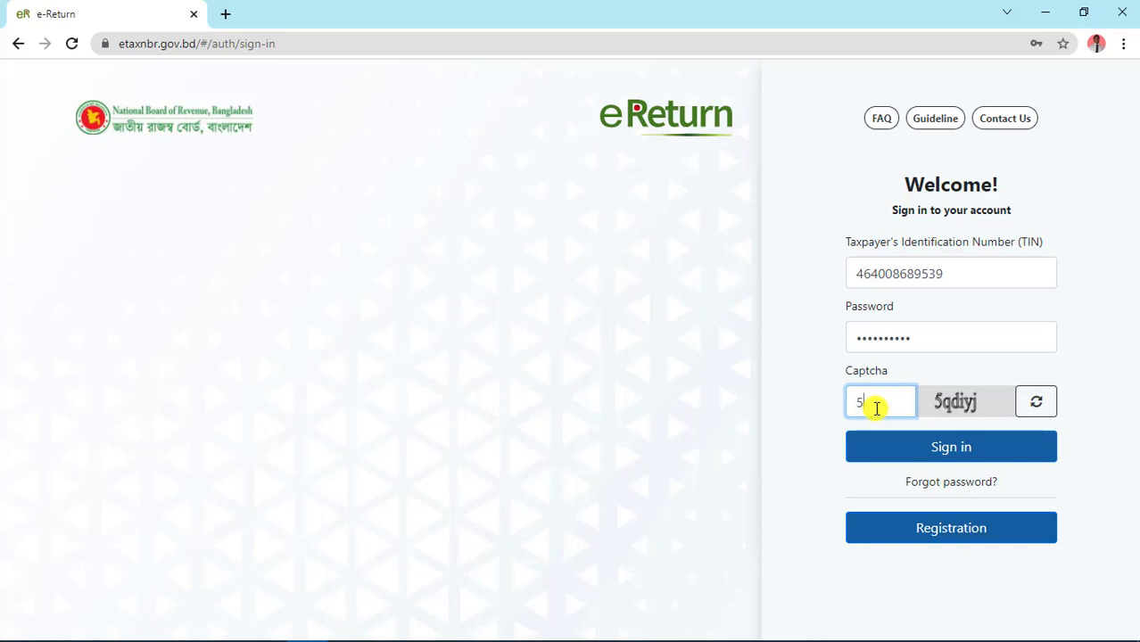
type("qdiyj")
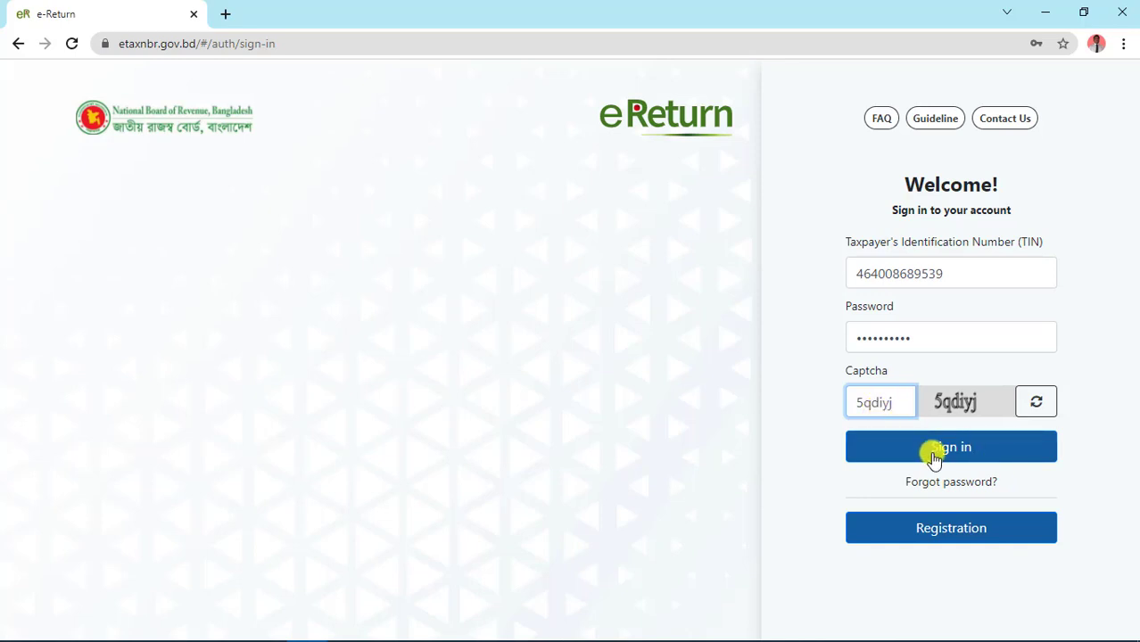
left_click(972, 451)
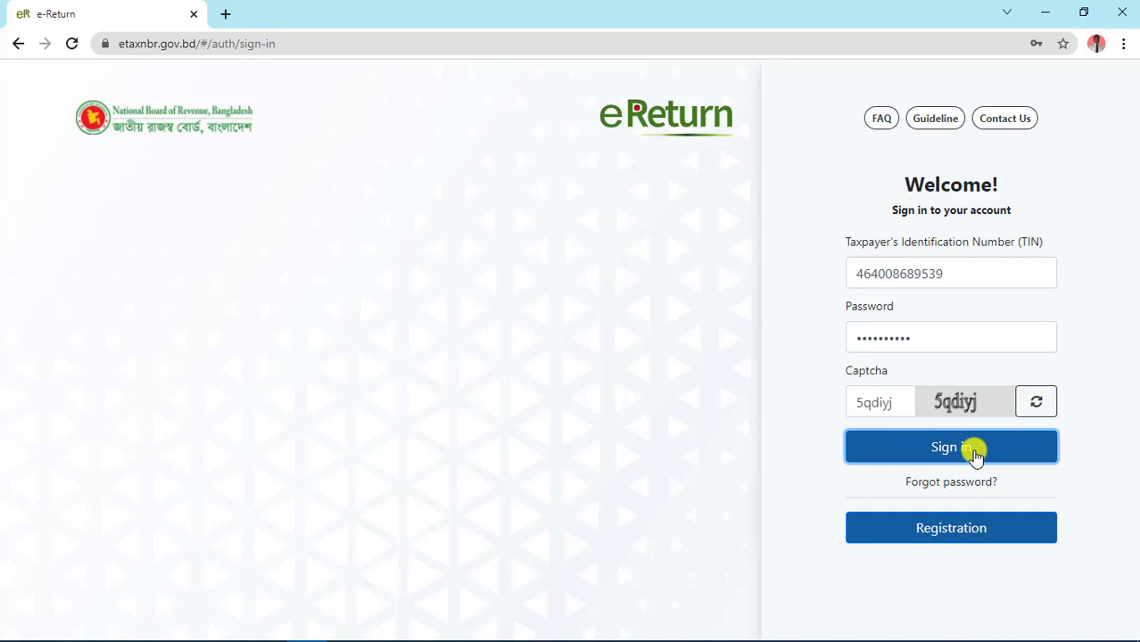
left_click(974, 451)
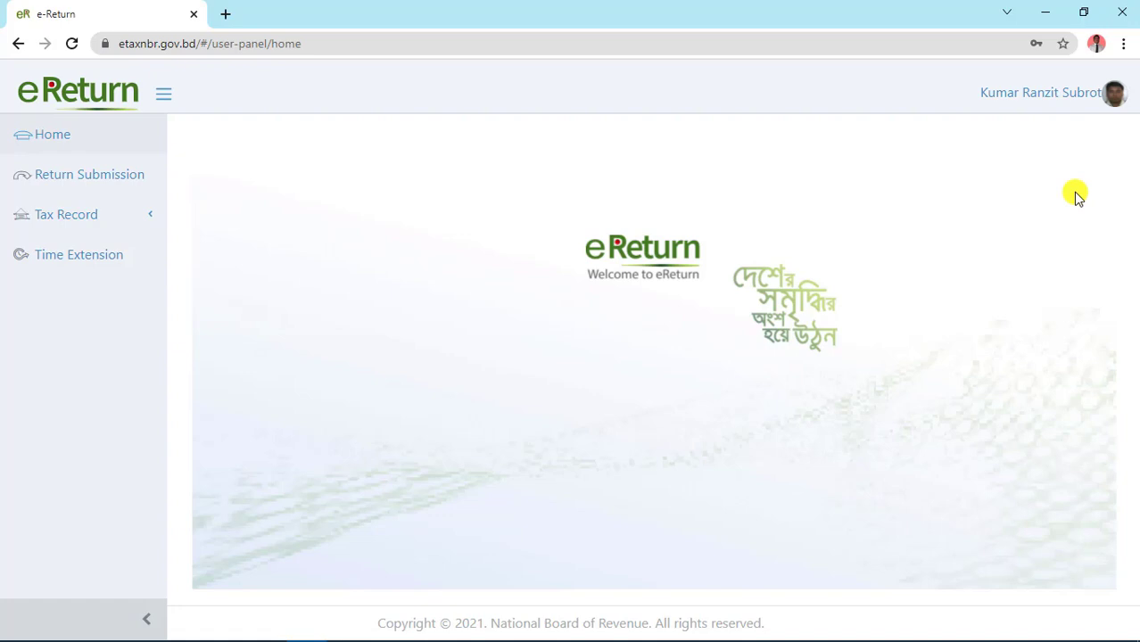
- Open the taxpayer profile and review its NID, TIN, and other information
left_click(1113, 100)
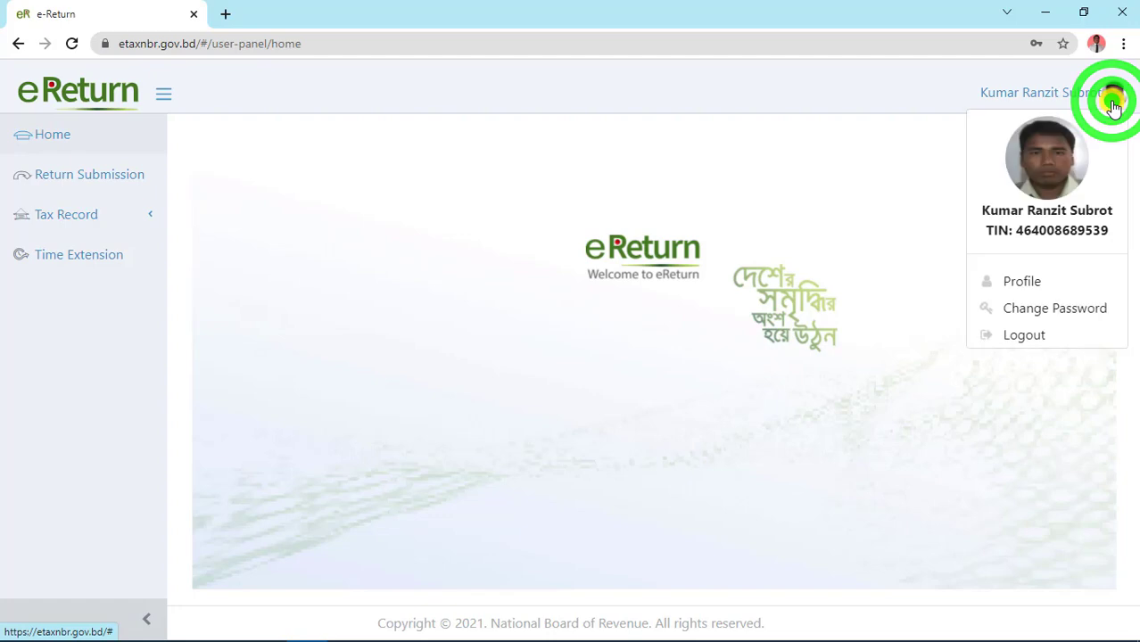
left_click(1056, 284)
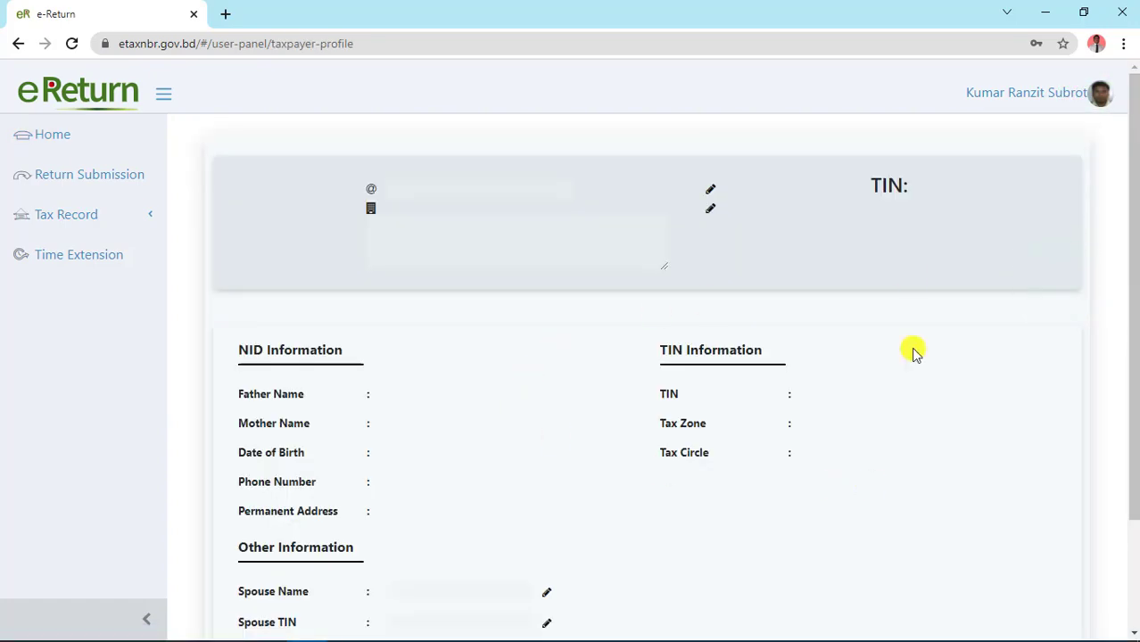
scroll(1131, 292, "down", 2)
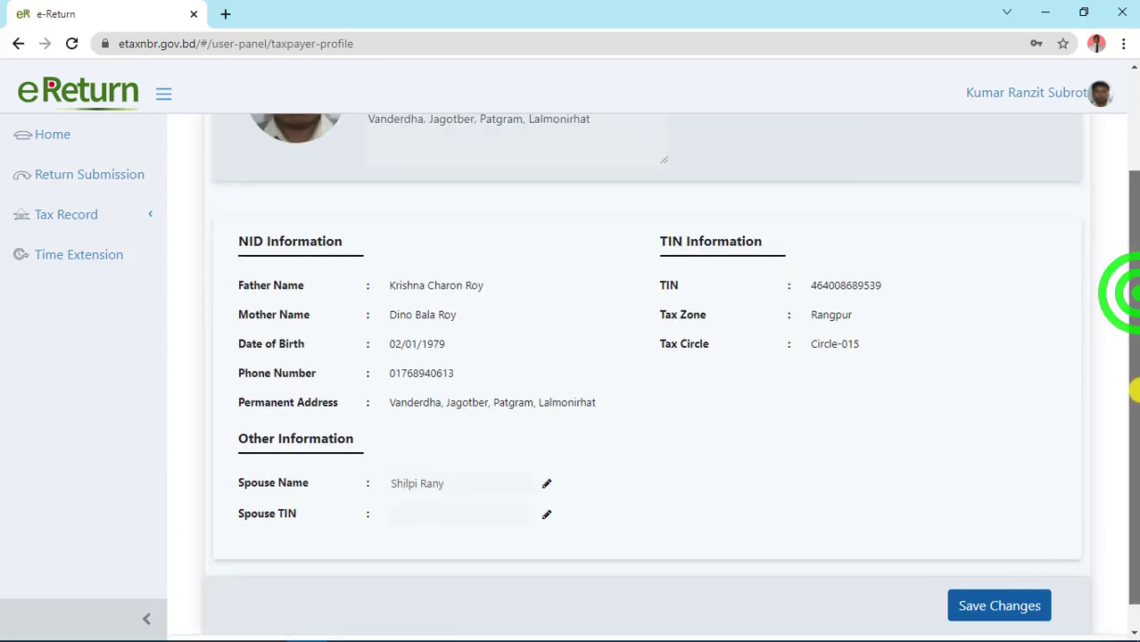
scroll(1130, 292, "up", 2)
left_click_drag(1131, 293, 1131, 154)
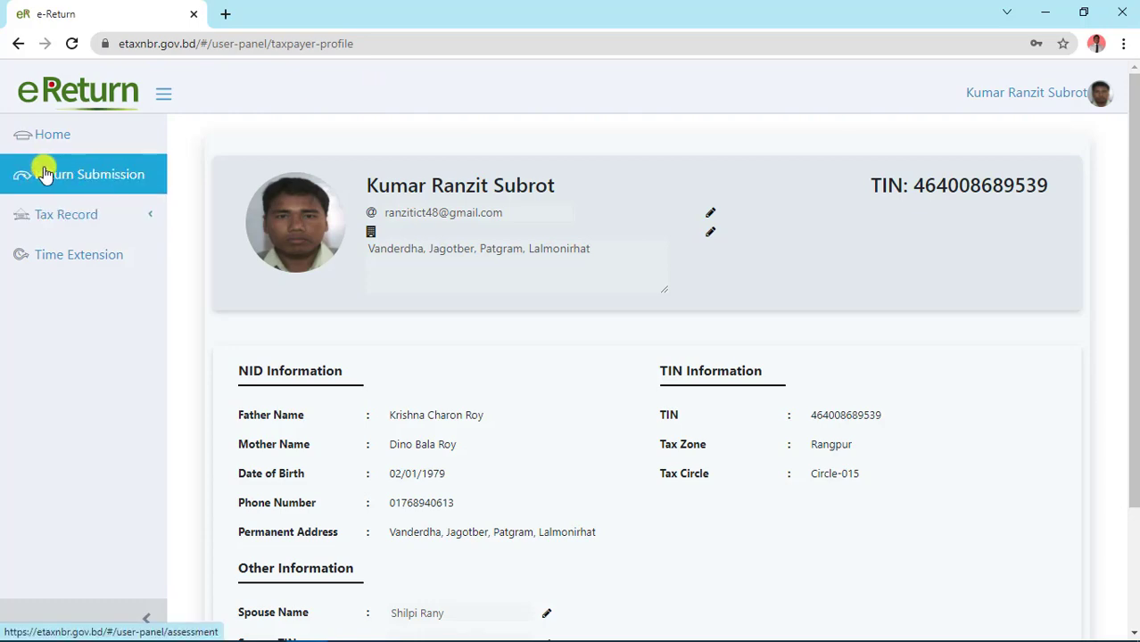
- Open the return submission assessment form and check the available return schemes, keeping Universal Self
left_click(101, 174)
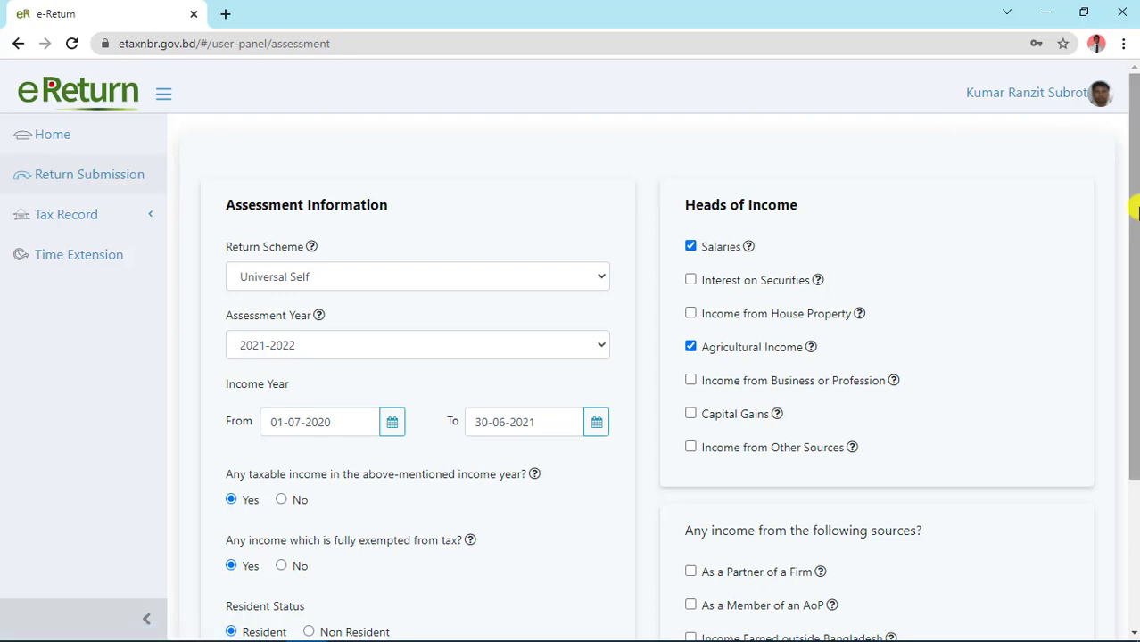
left_click_drag(1134, 210, 1135, 242)
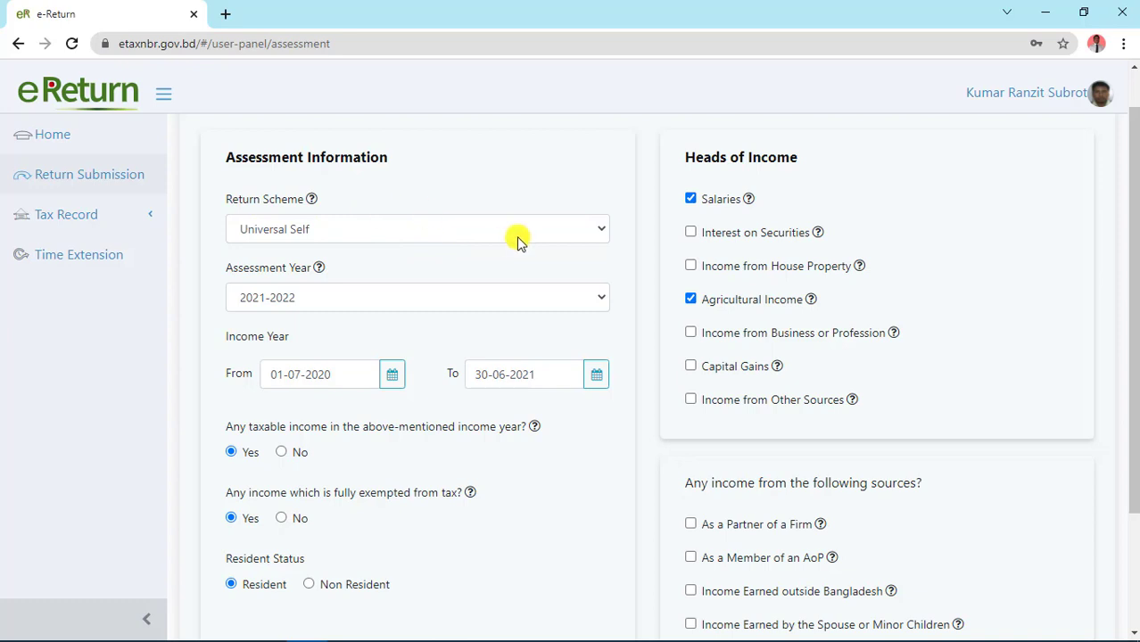
left_click(601, 233)
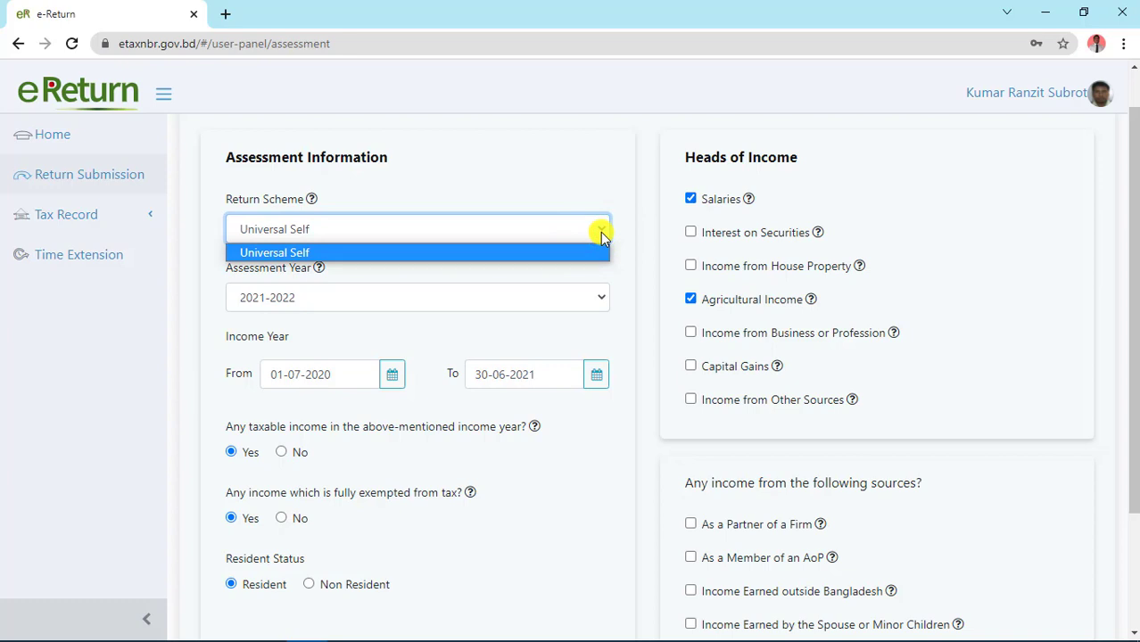
left_click(601, 233)
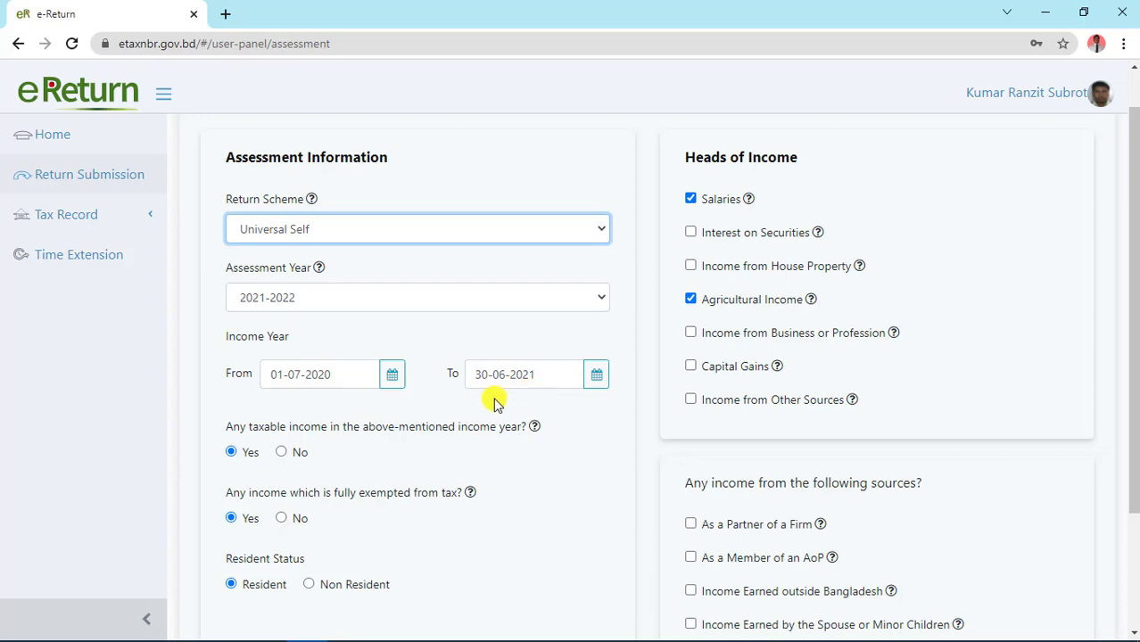
- Try answering No to the question about taxable income in the income year, and dismiss the change
left_click_drag(1125, 352, 1135, 413)
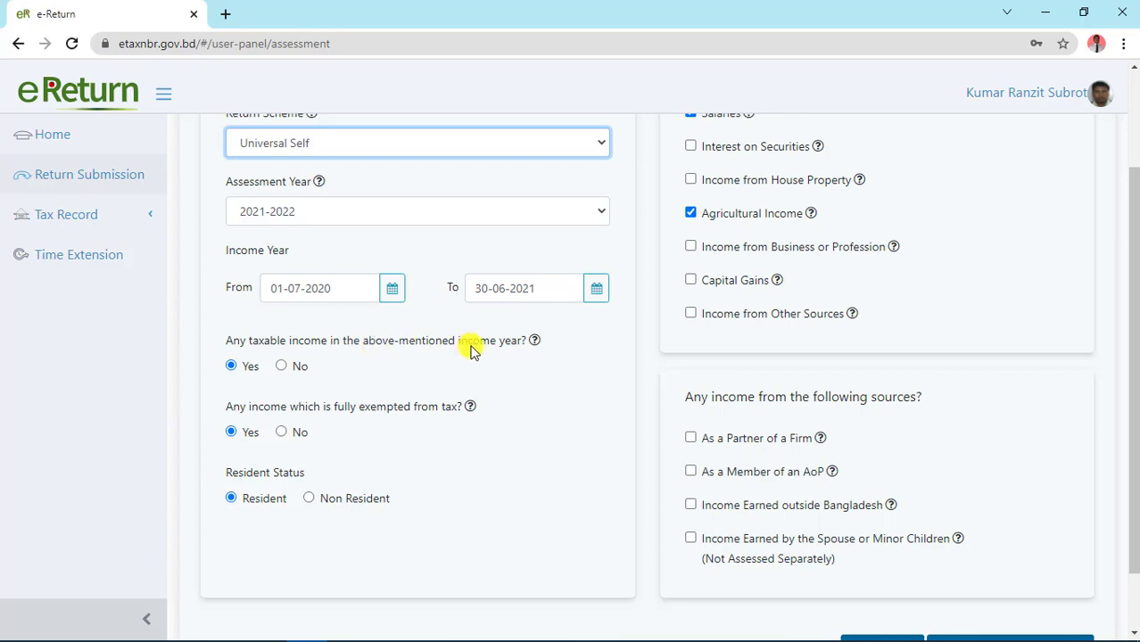
mouse_move(538, 346)
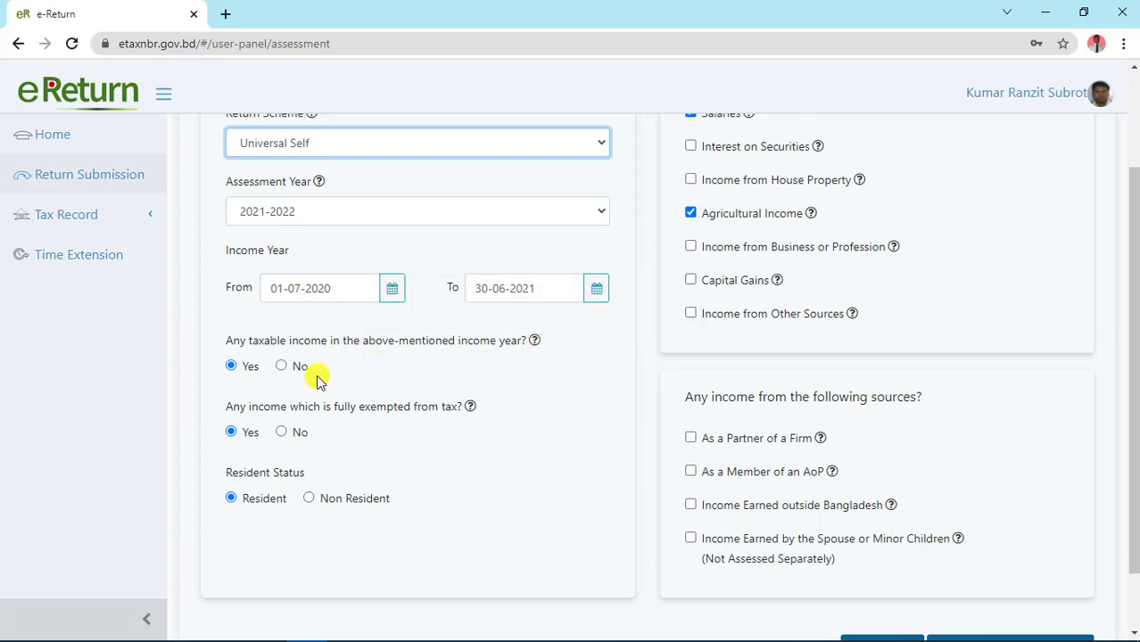
left_click(279, 370)
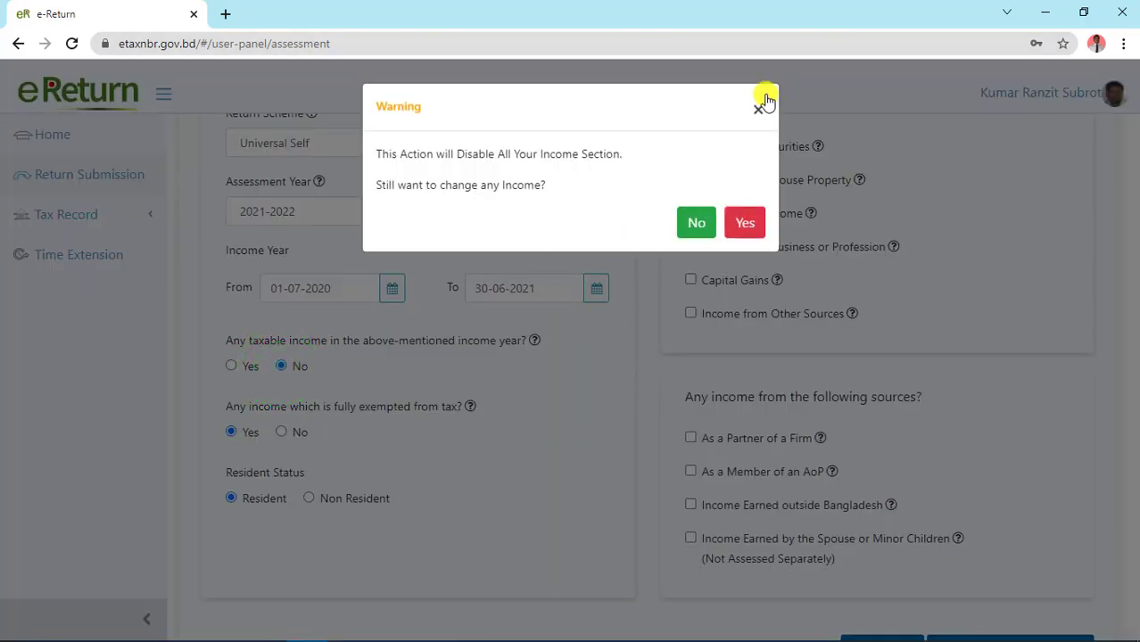
left_click(760, 103)
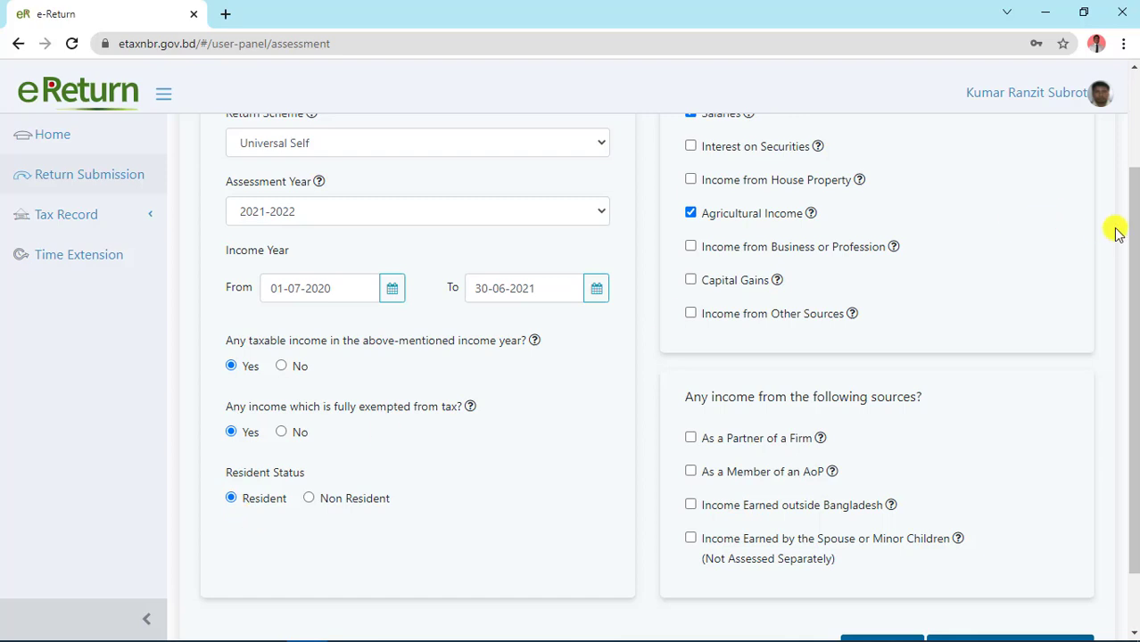
- Review the heads of income and other income sources, and save the assessment information as a draft
left_click_drag(1133, 234, 1134, 180)
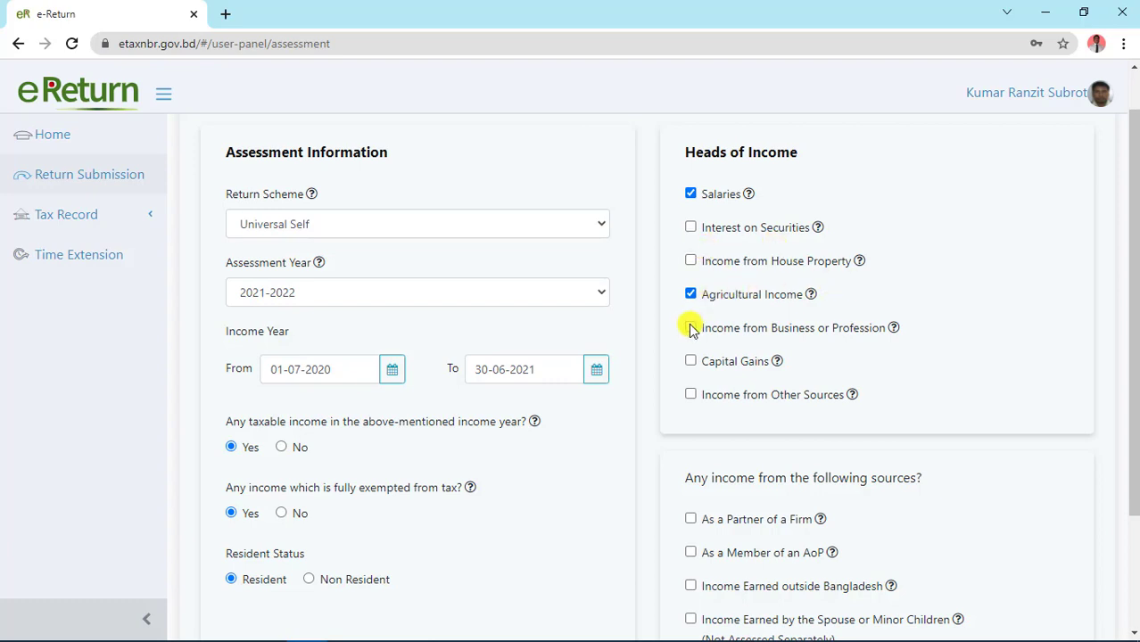
mouse_move(860, 260)
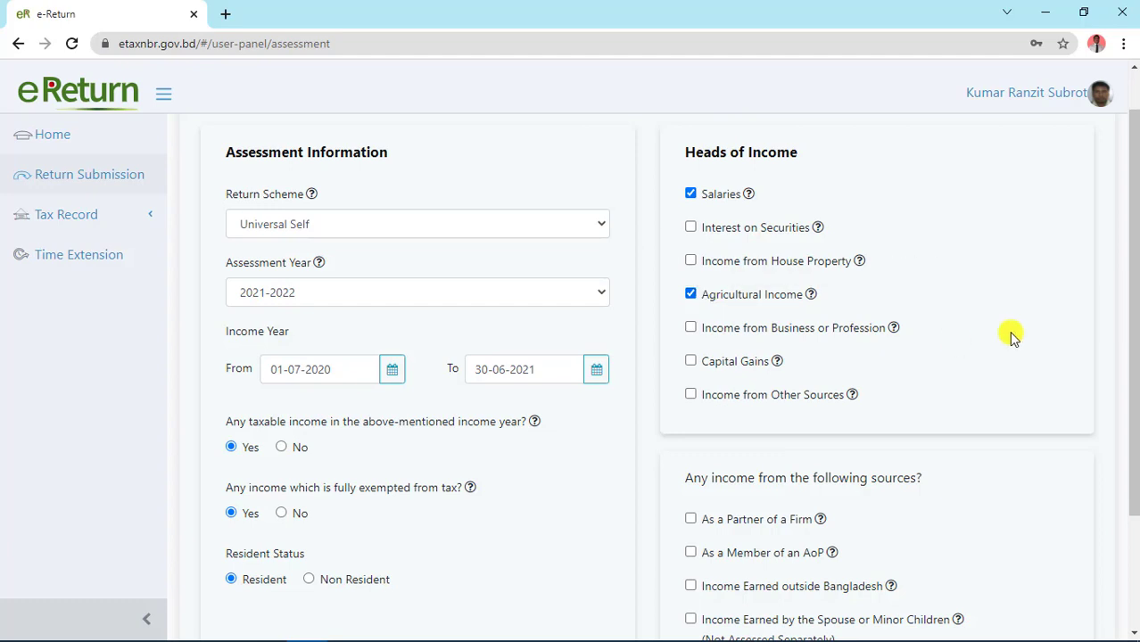
left_click_drag(1132, 361, 1134, 446)
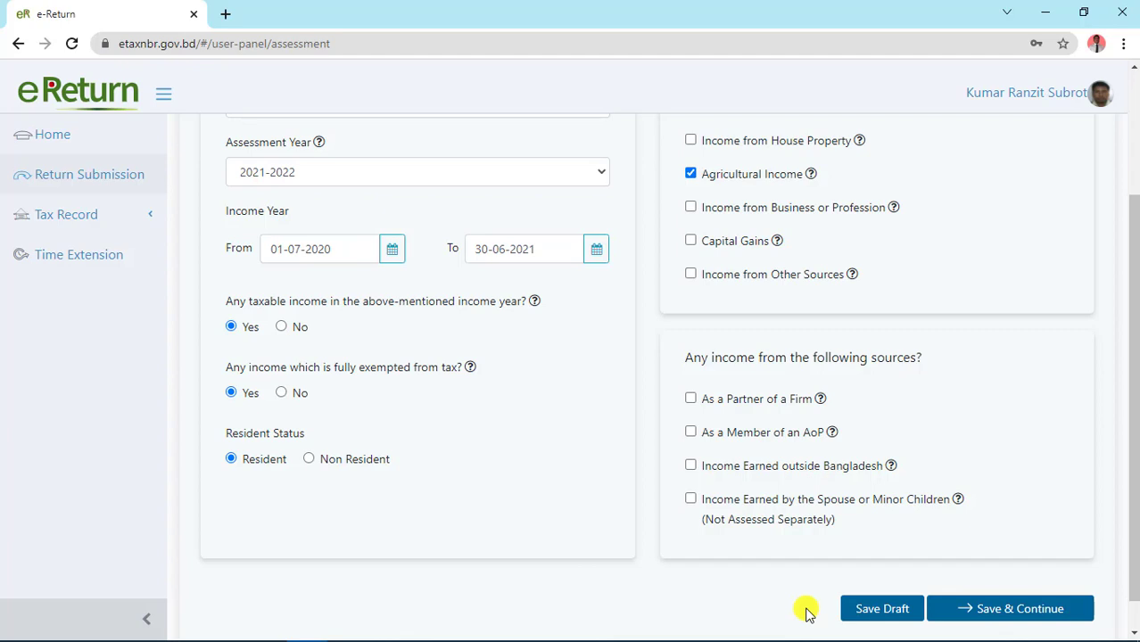
left_click(886, 620)
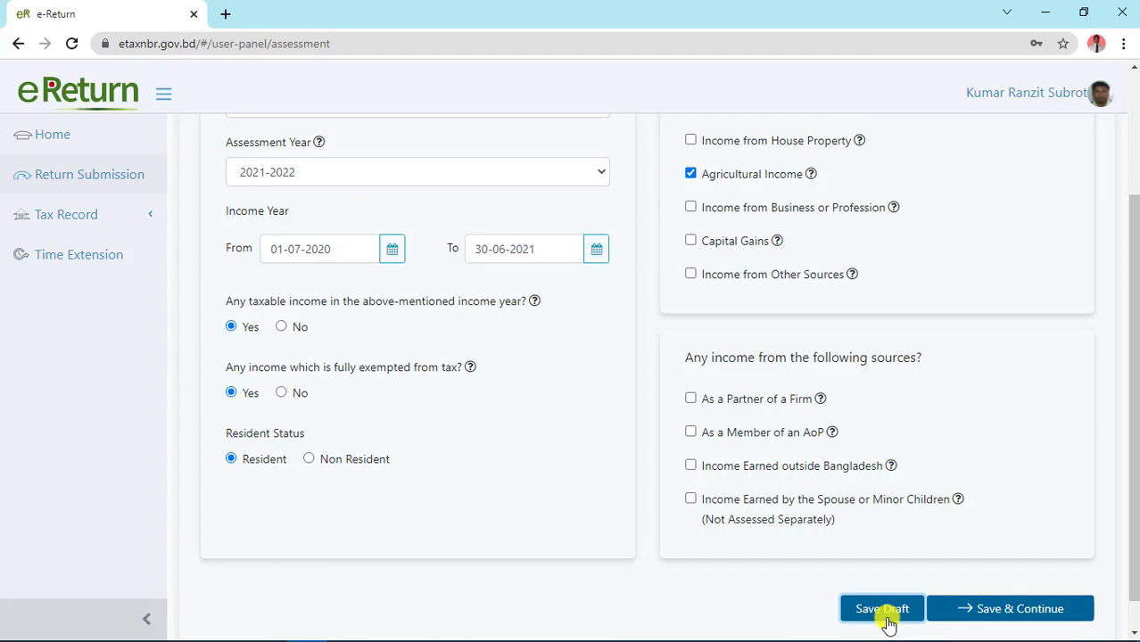
- Save the assessment, continue to the additional information, and check the main income location options, keeping Any Other Area
left_click(996, 618)
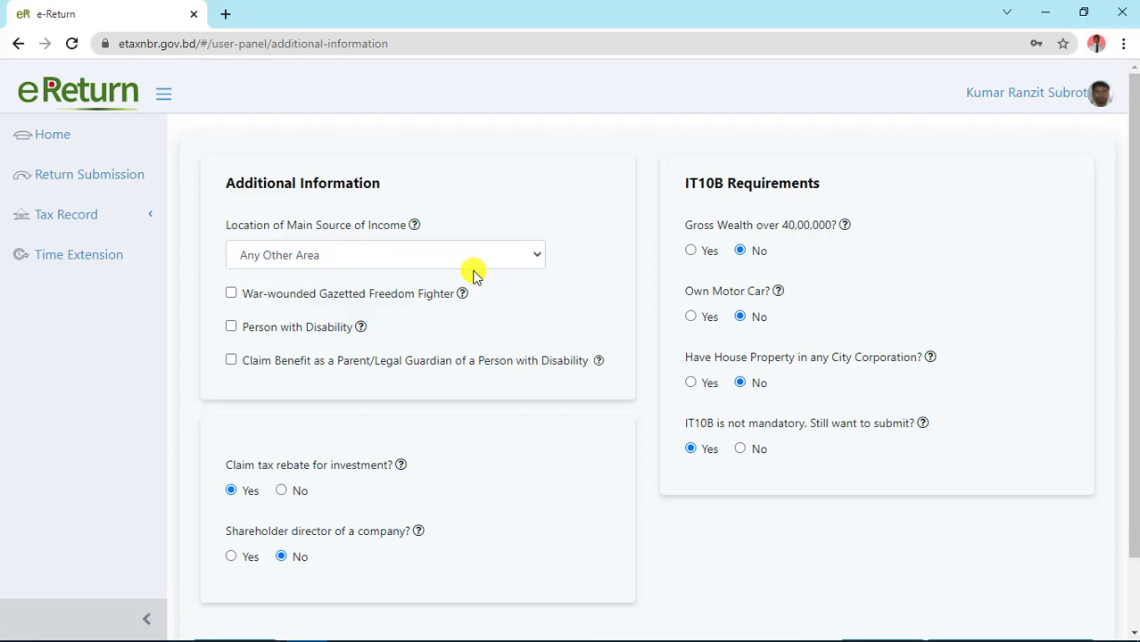
left_click(538, 253)
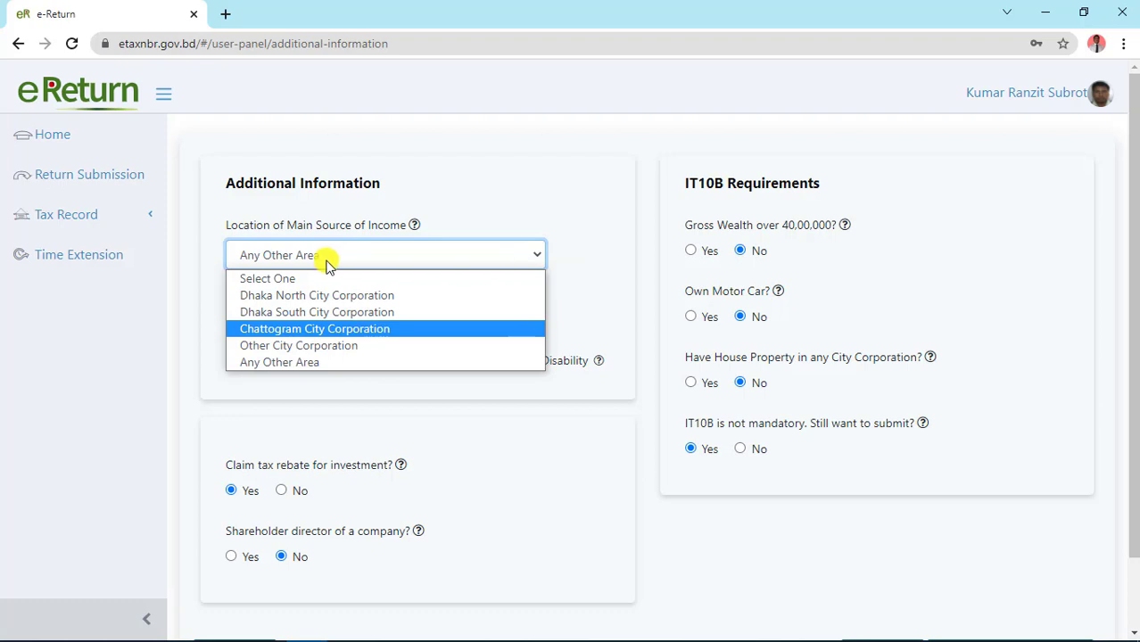
left_click(601, 271)
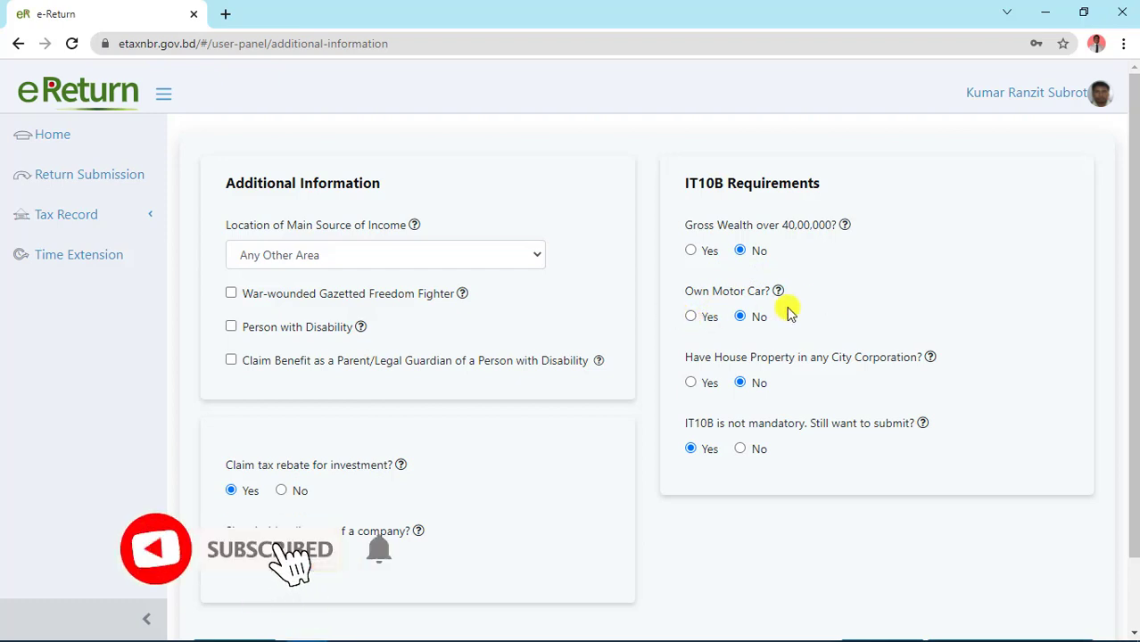
- Review the IT10B requirements, then save the additional information and continue to the income details
mouse_move(778, 295)
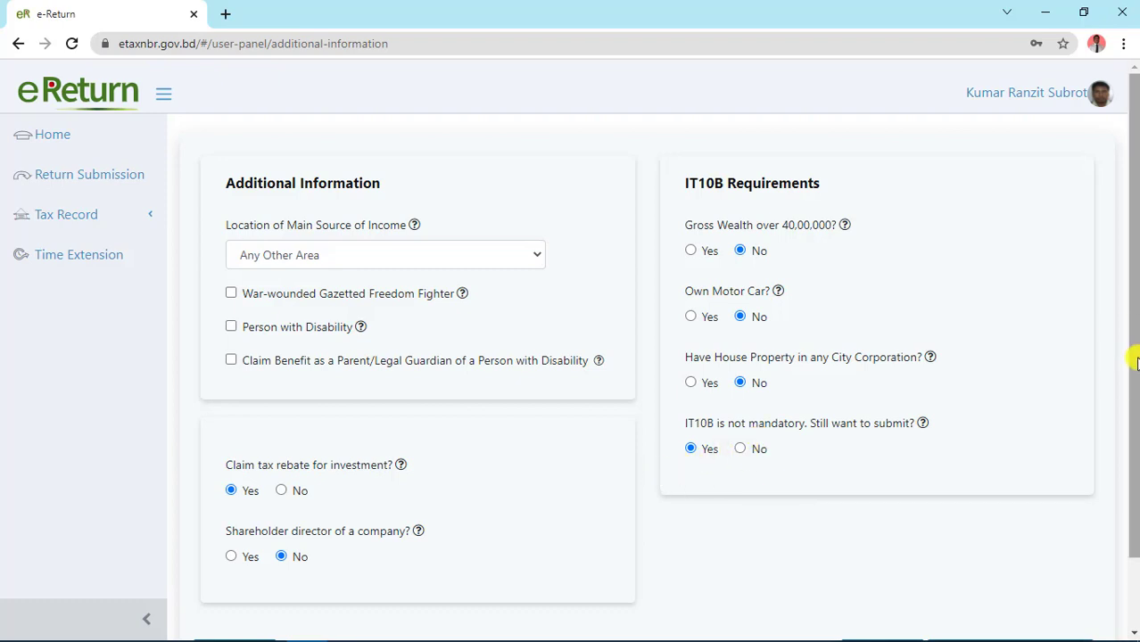
left_click_drag(1136, 361, 1135, 446)
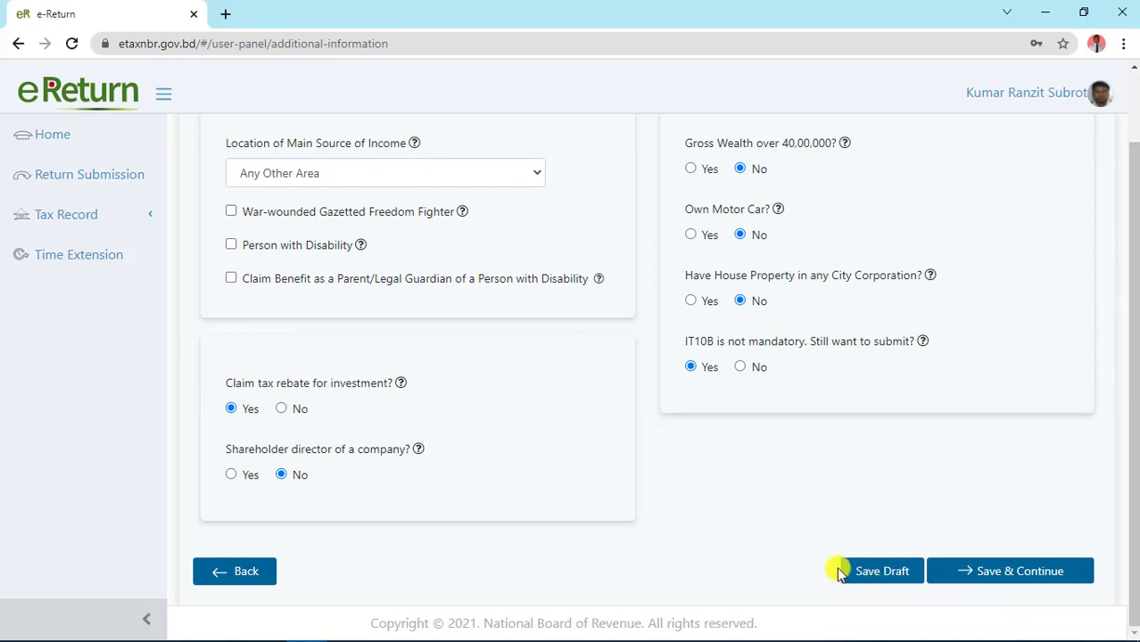
left_click(1002, 577)
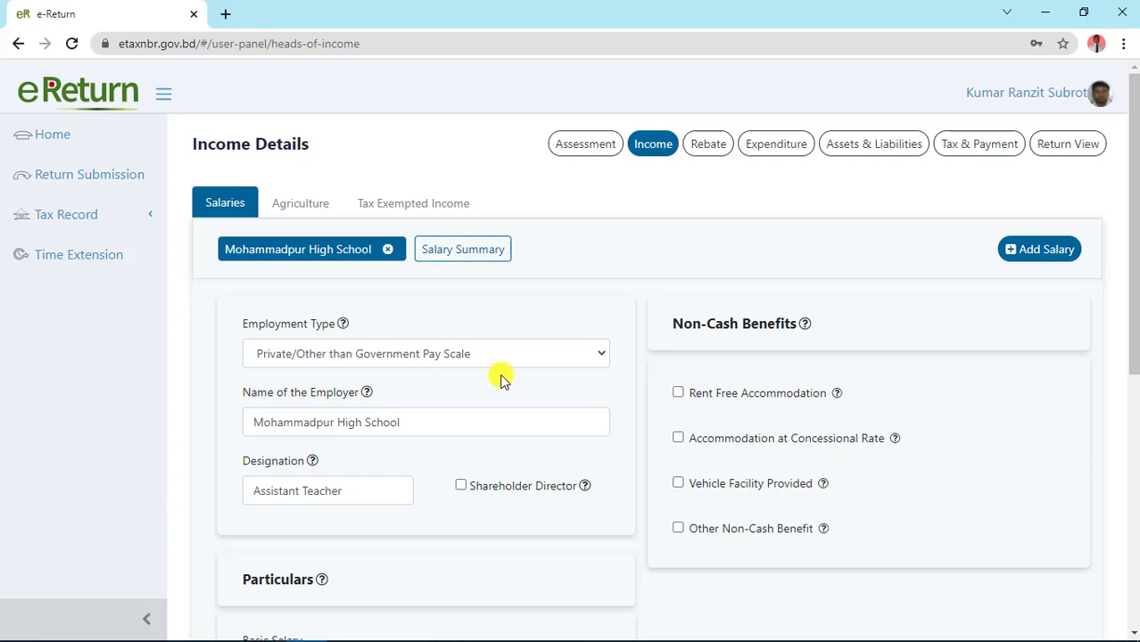
- Check the employment type options, keeping Private/Other than Government Pay Scale, and try the Shareholder Director option, leaving it cleared
left_click(605, 353)
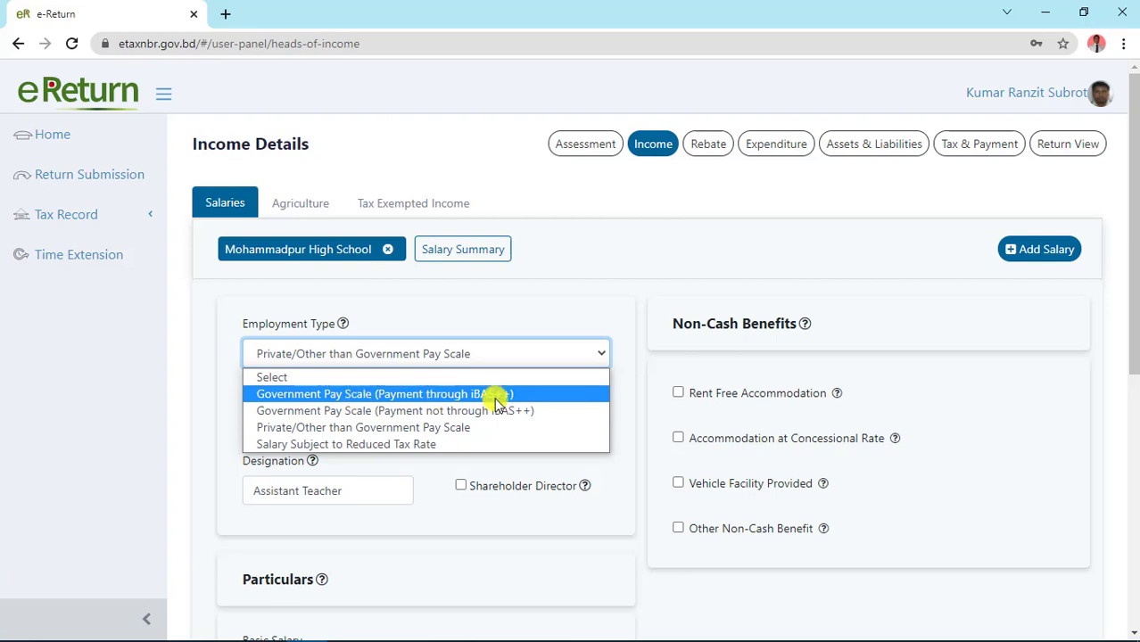
left_click(415, 429)
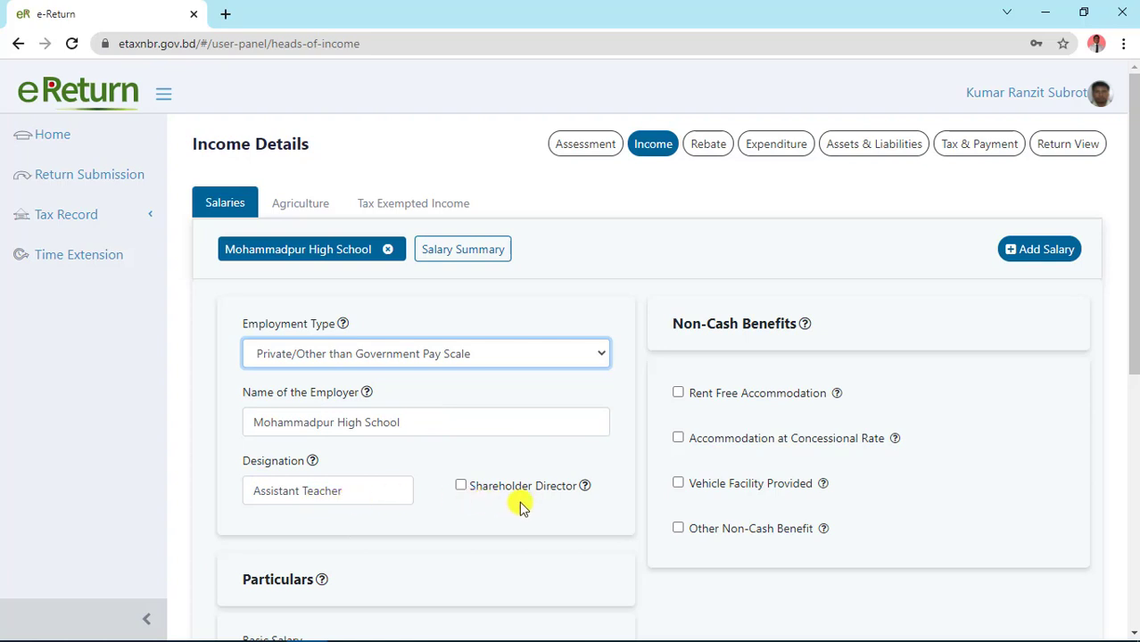
left_click(463, 488)
left_click(463, 488)
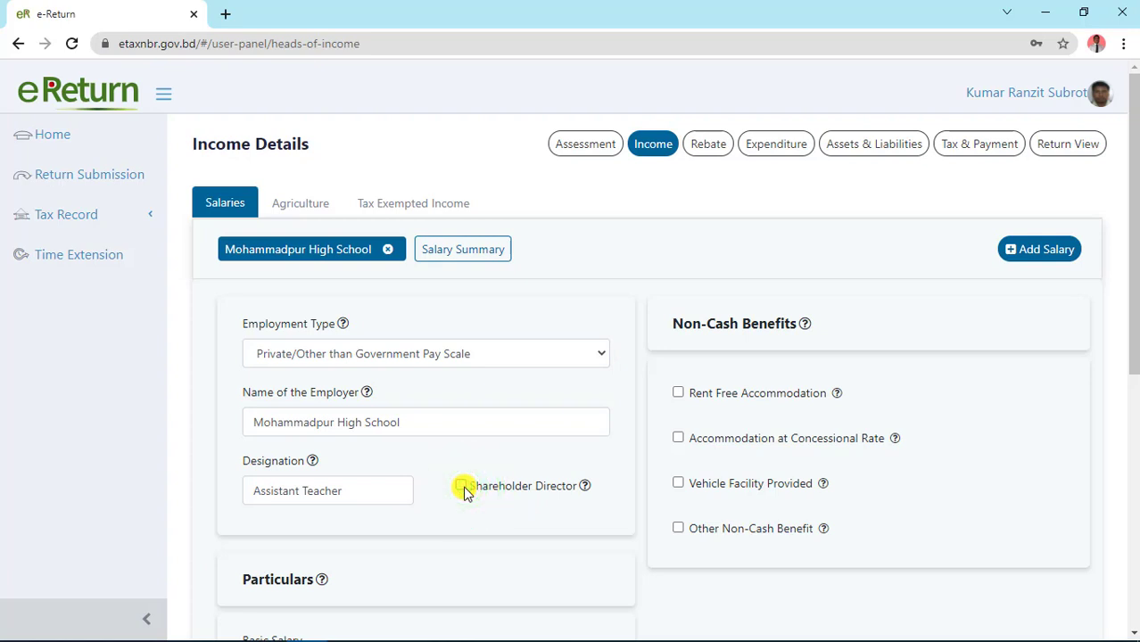
- Try the Rent Free Accommodation and Accommodation at Concessional Rate non-cash benefits, and leave both cleared
left_click_drag(1131, 257, 1133, 283)
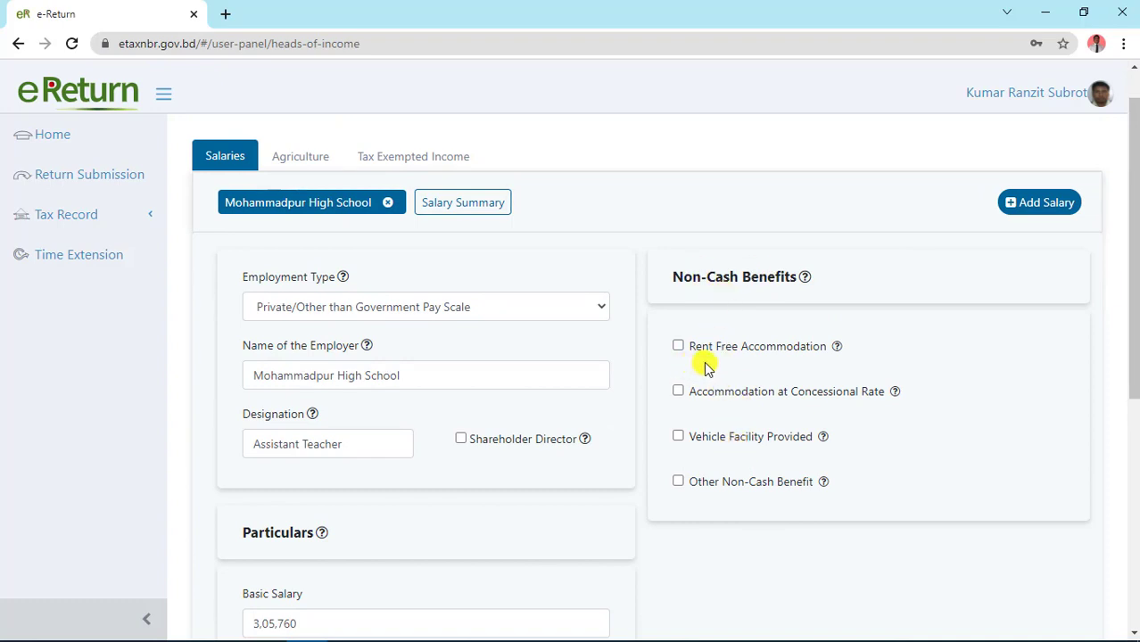
left_click(679, 347)
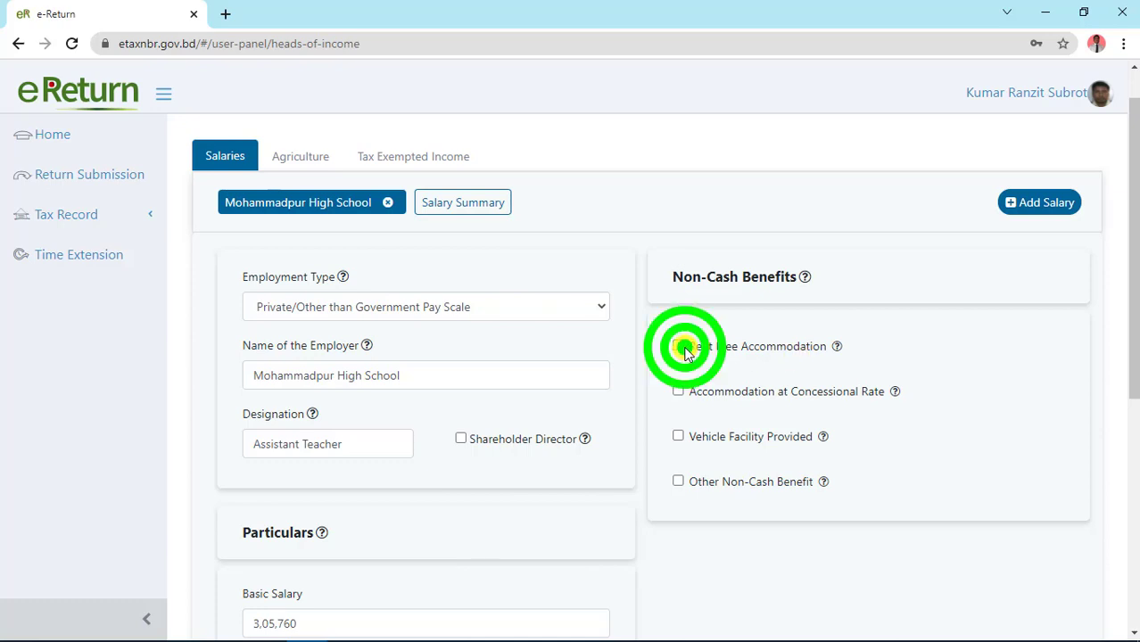
left_click(679, 346)
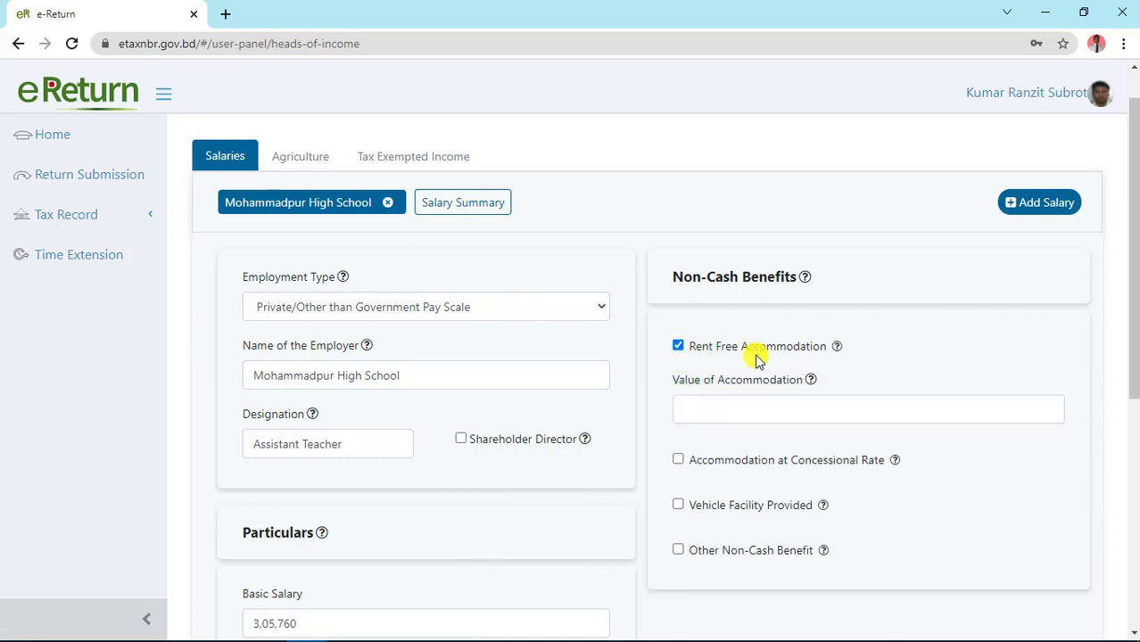
left_click(678, 347)
left_click(678, 347)
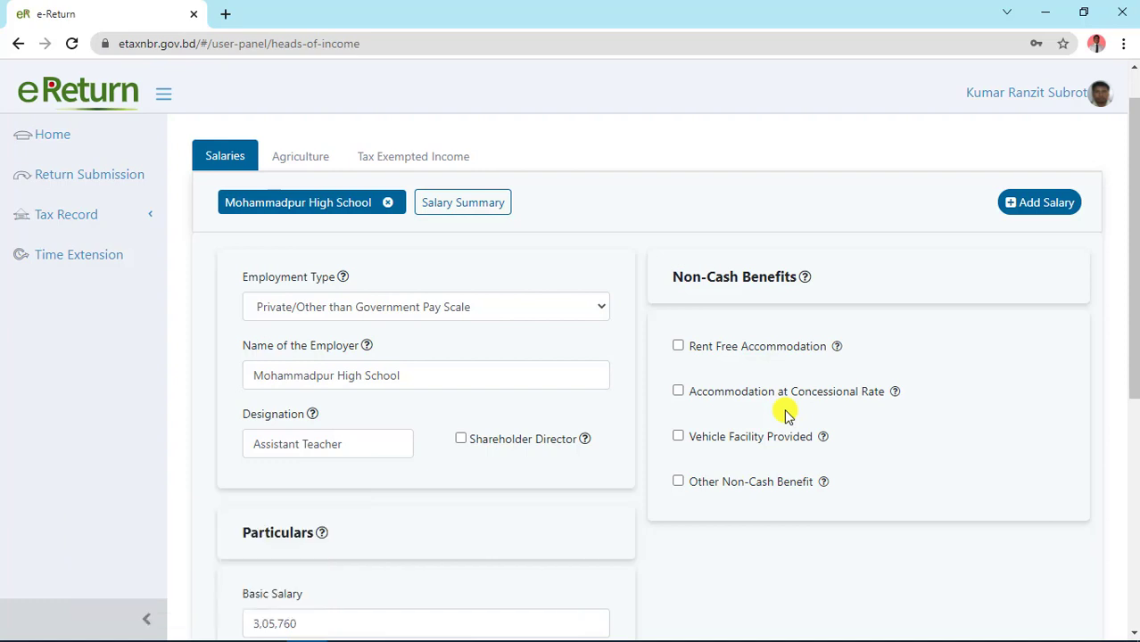
left_click(678, 392)
left_click(679, 392)
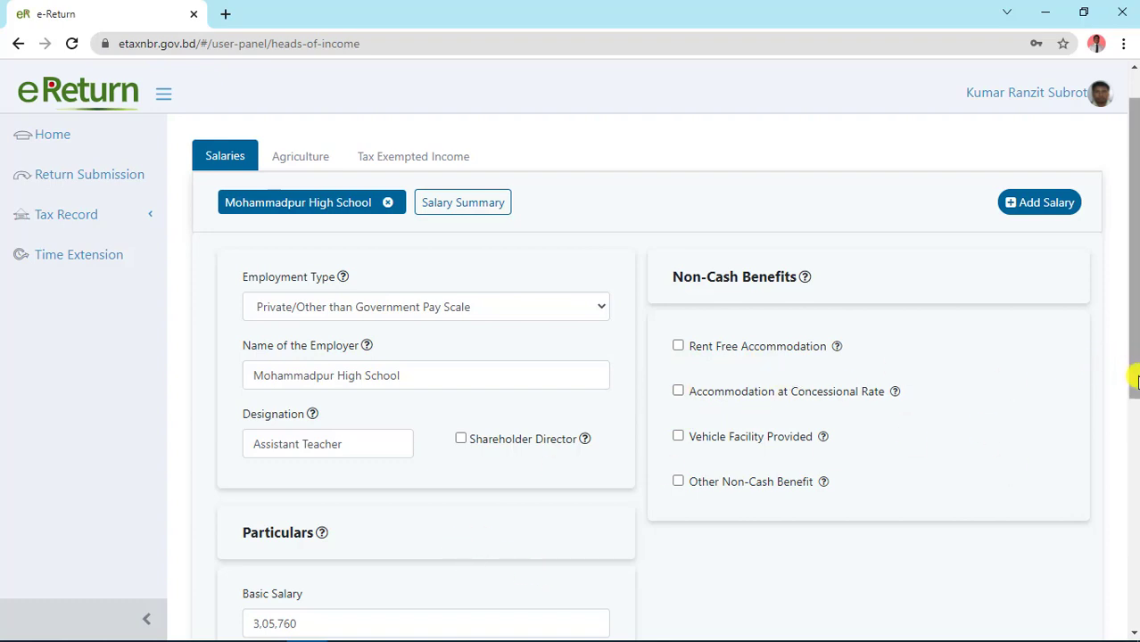
- Try adding an Education Allowance to the salary particulars, and remove that field
left_click_drag(1130, 365, 1135, 558)
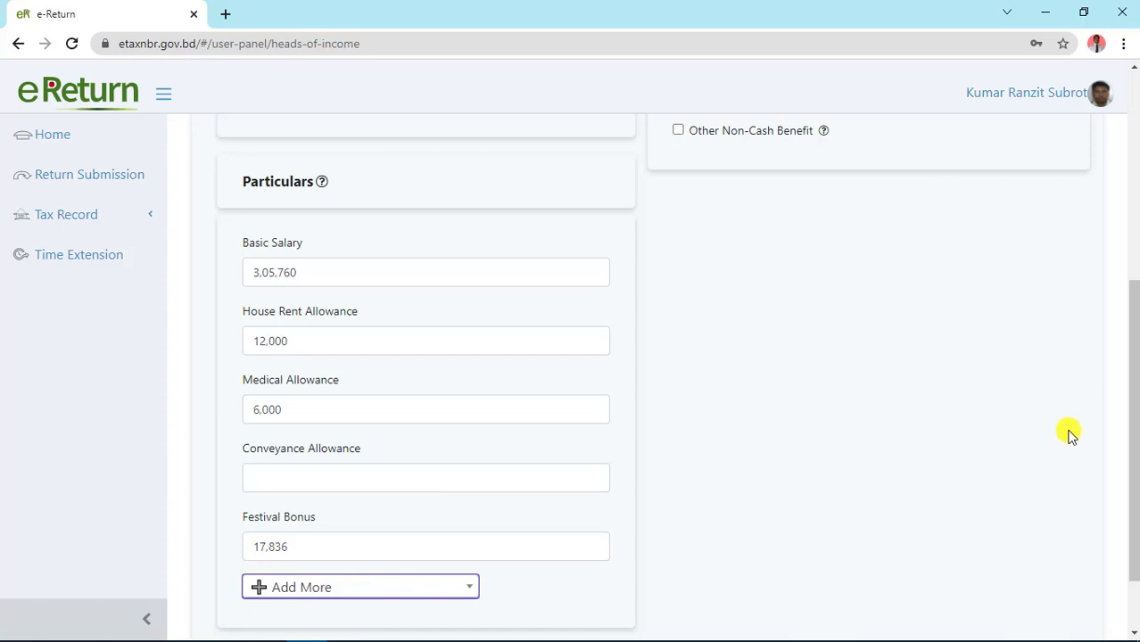
left_click(1130, 465)
left_click_drag(1131, 466, 1131, 510)
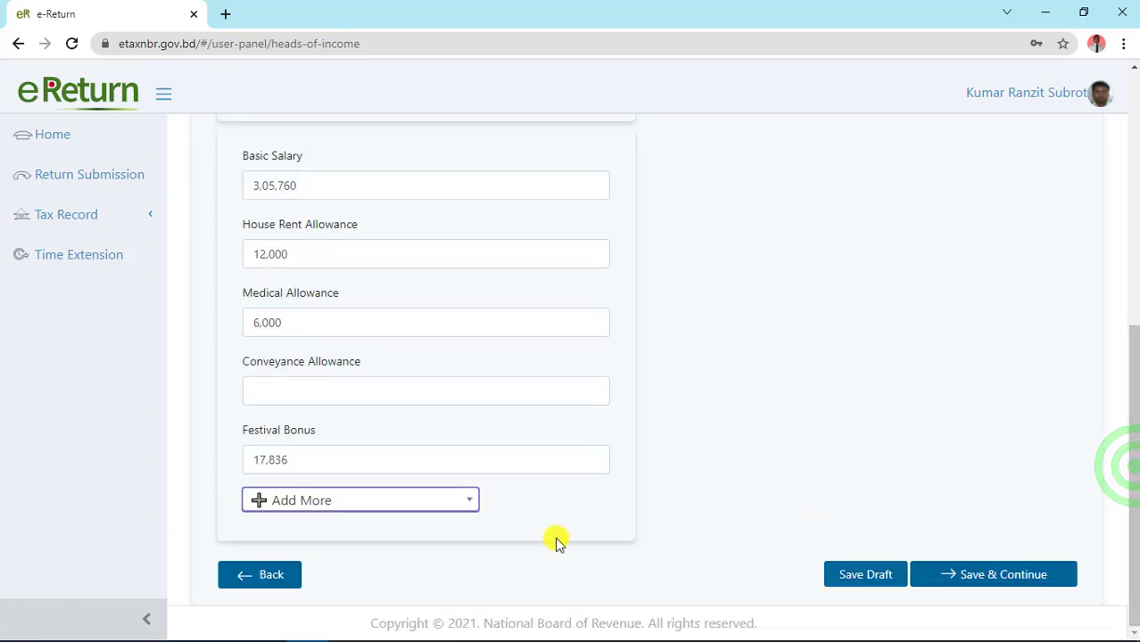
left_click(462, 508)
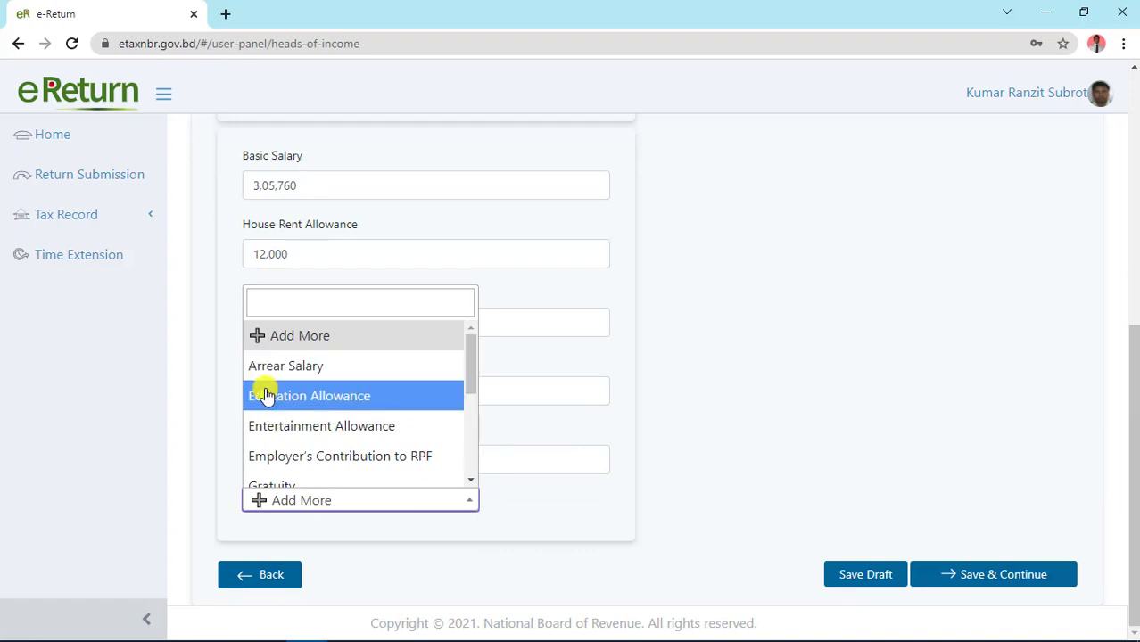
left_click(348, 401)
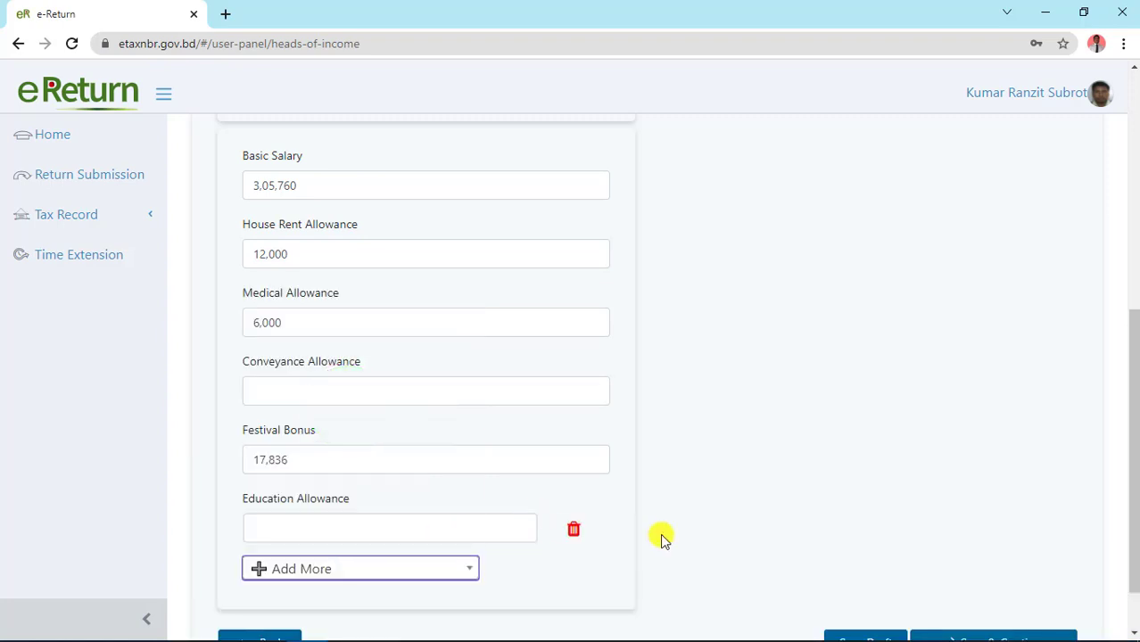
left_click(474, 571)
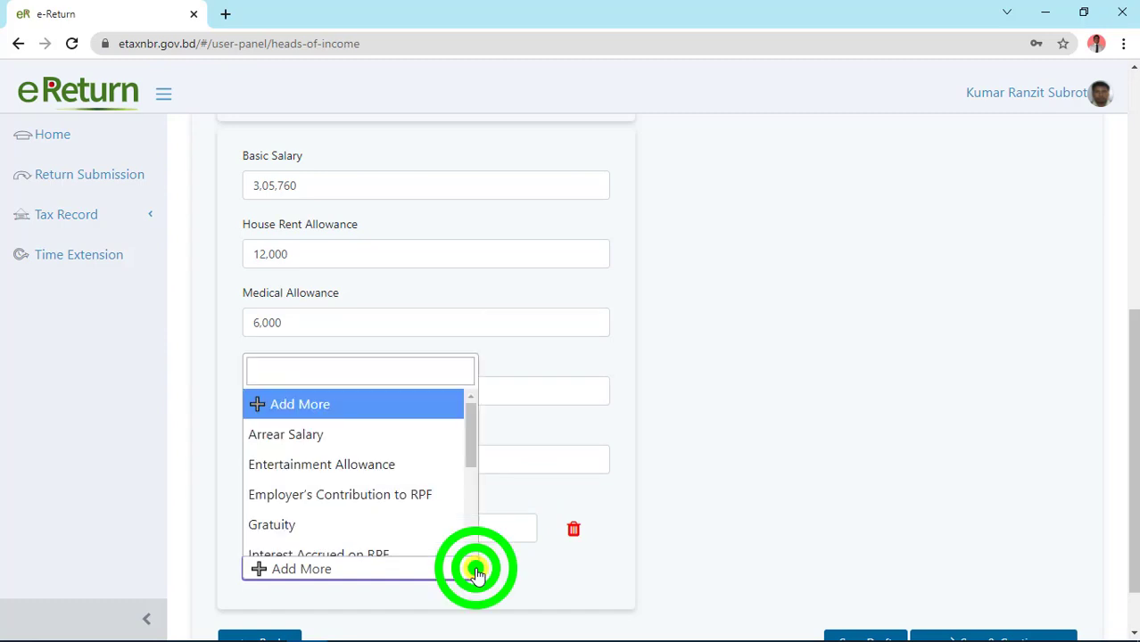
left_click(477, 570)
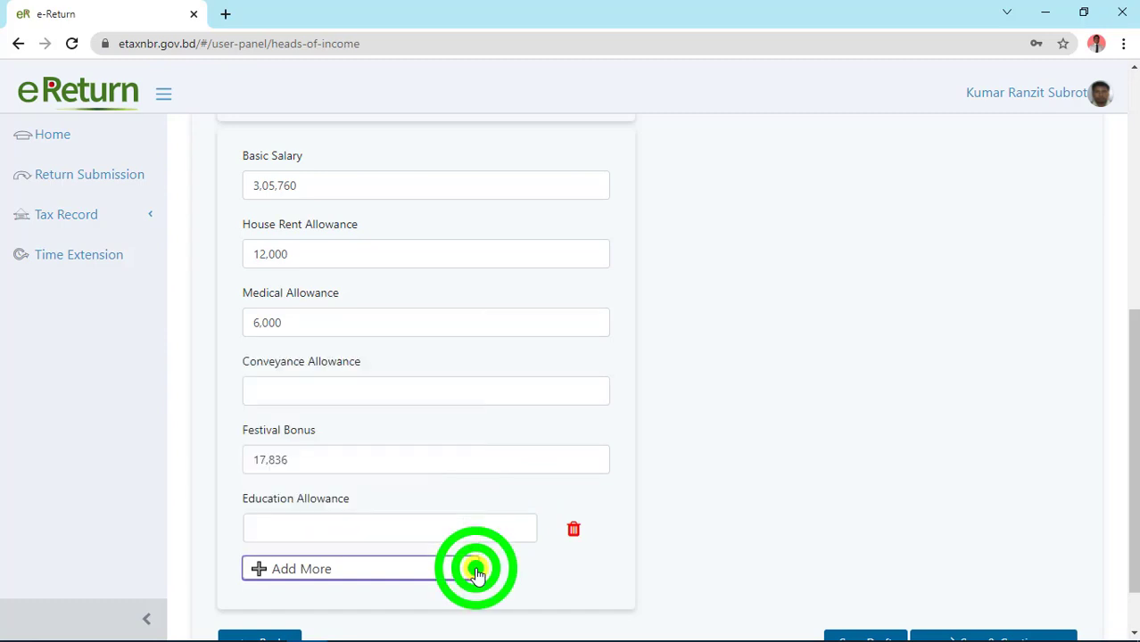
left_click(572, 531)
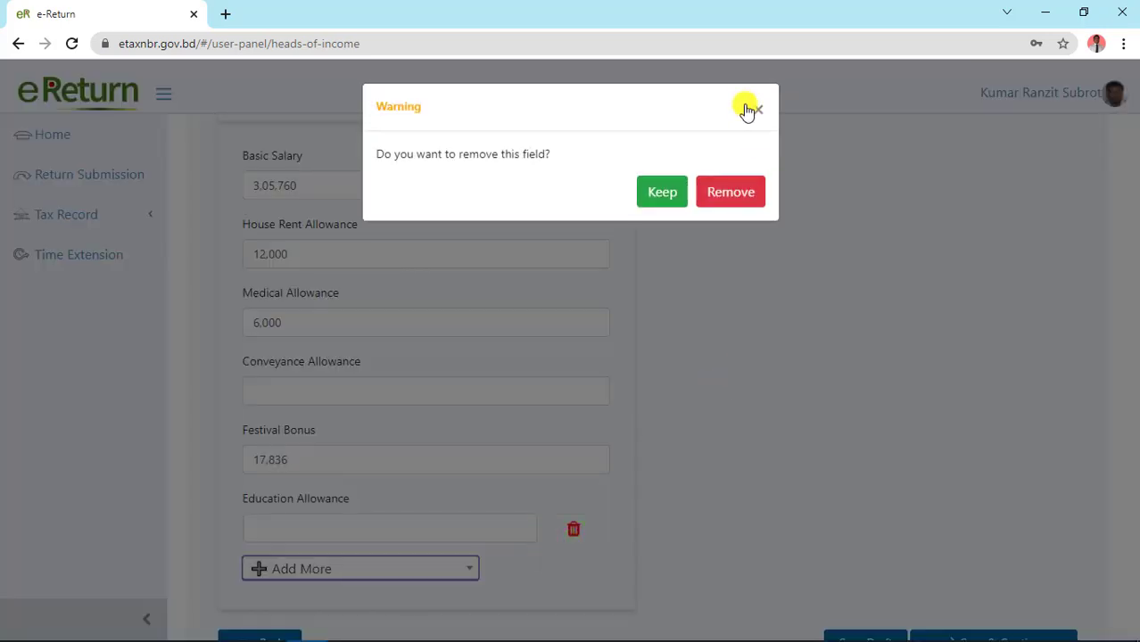
left_click(739, 204)
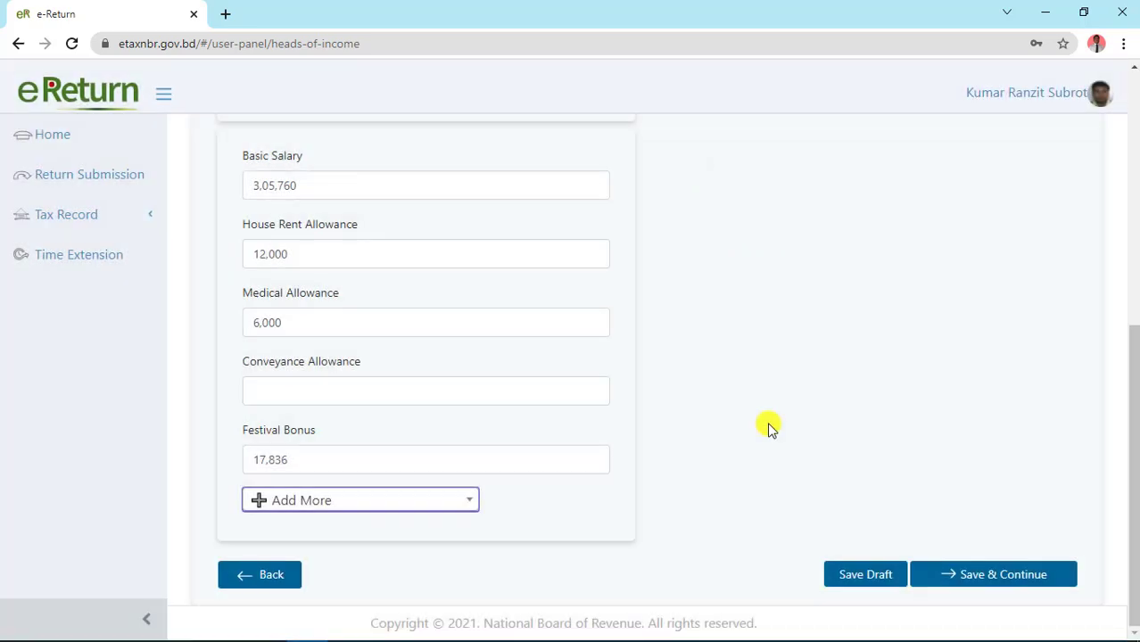
left_click(768, 427)
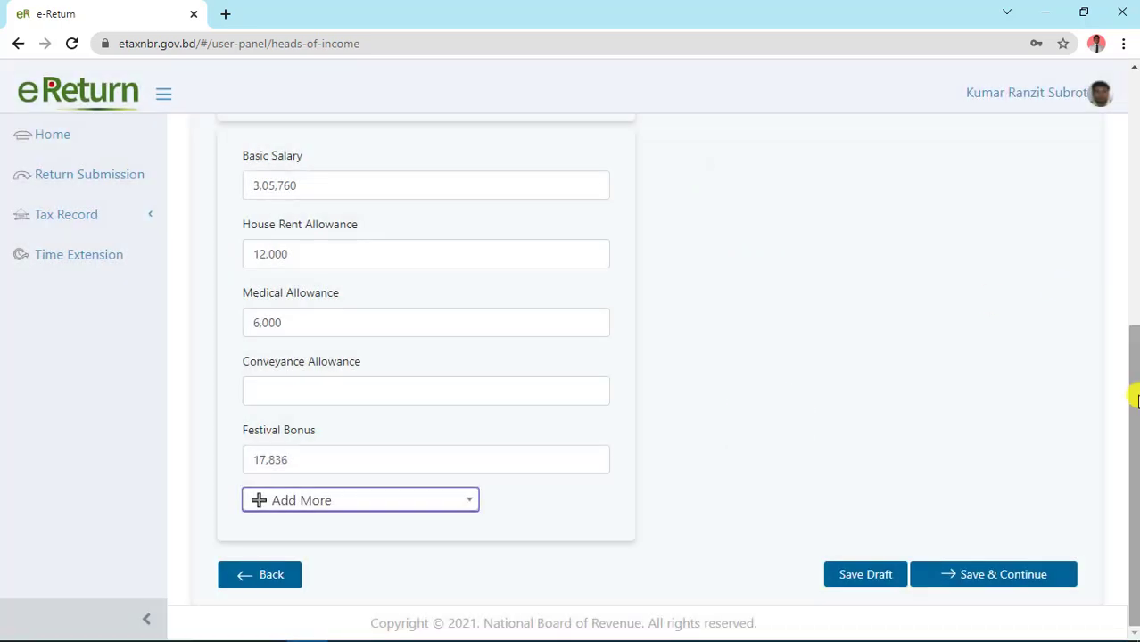
- Review the agriculture income entry through its income summary, keeping Cultivation as the type and Decimal as the area unit
left_click_drag(1134, 400, 1109, 122)
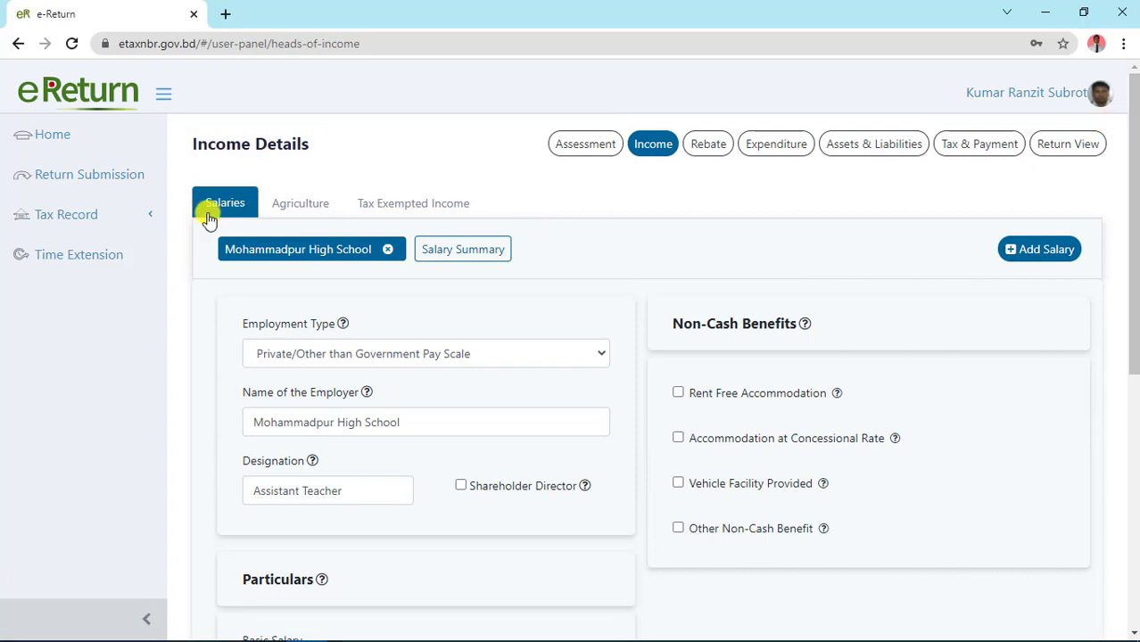
left_click(301, 207)
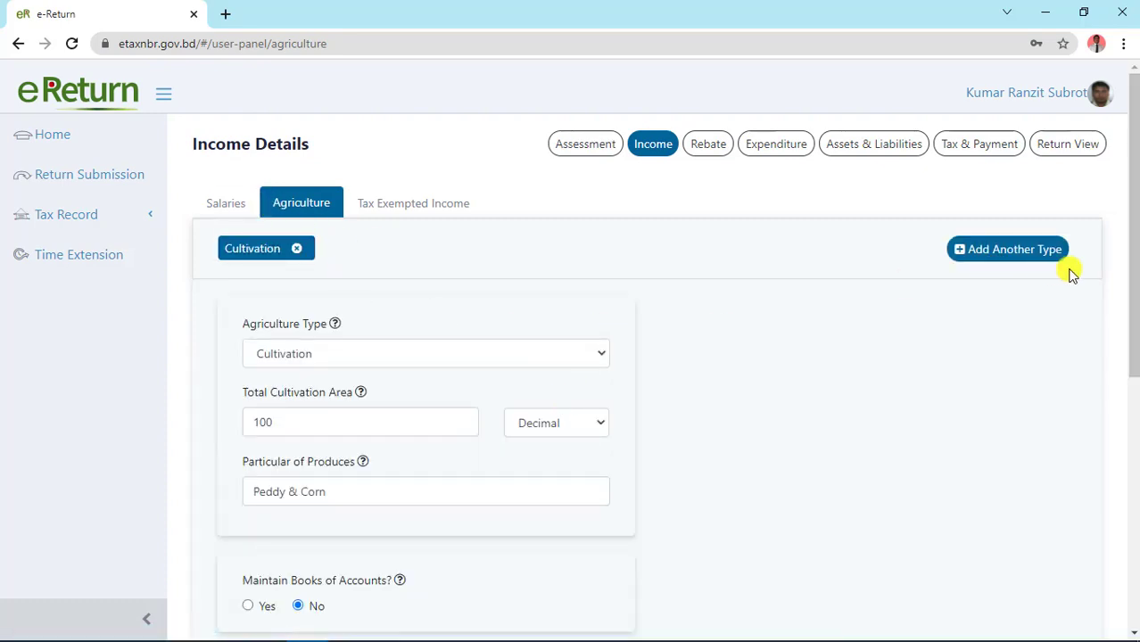
left_click_drag(1133, 314, 1134, 359)
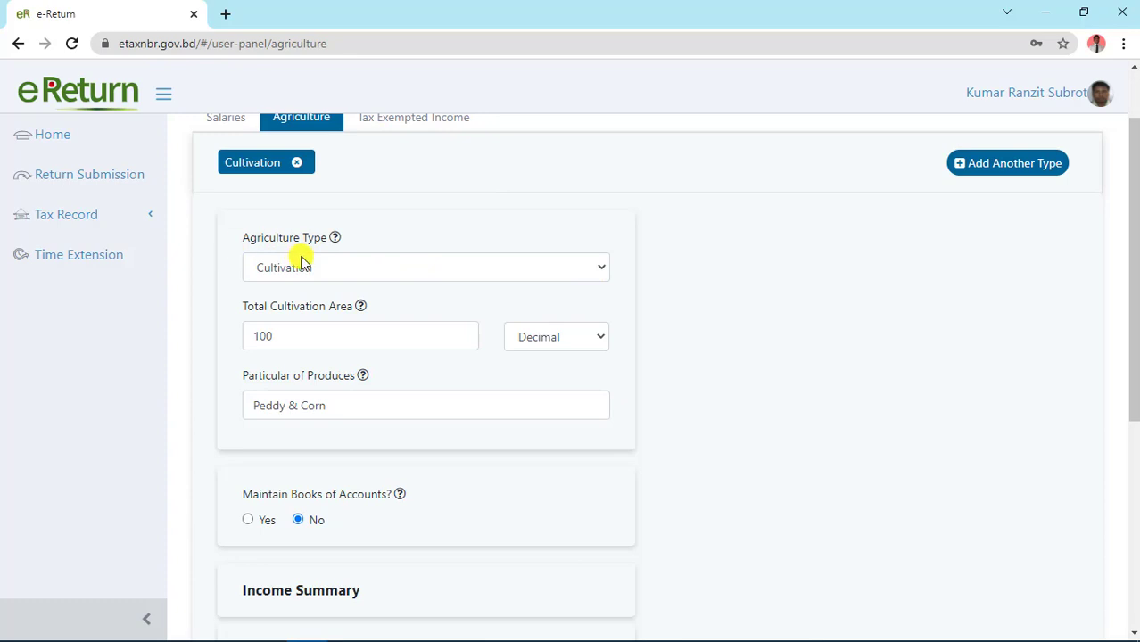
left_click(599, 267)
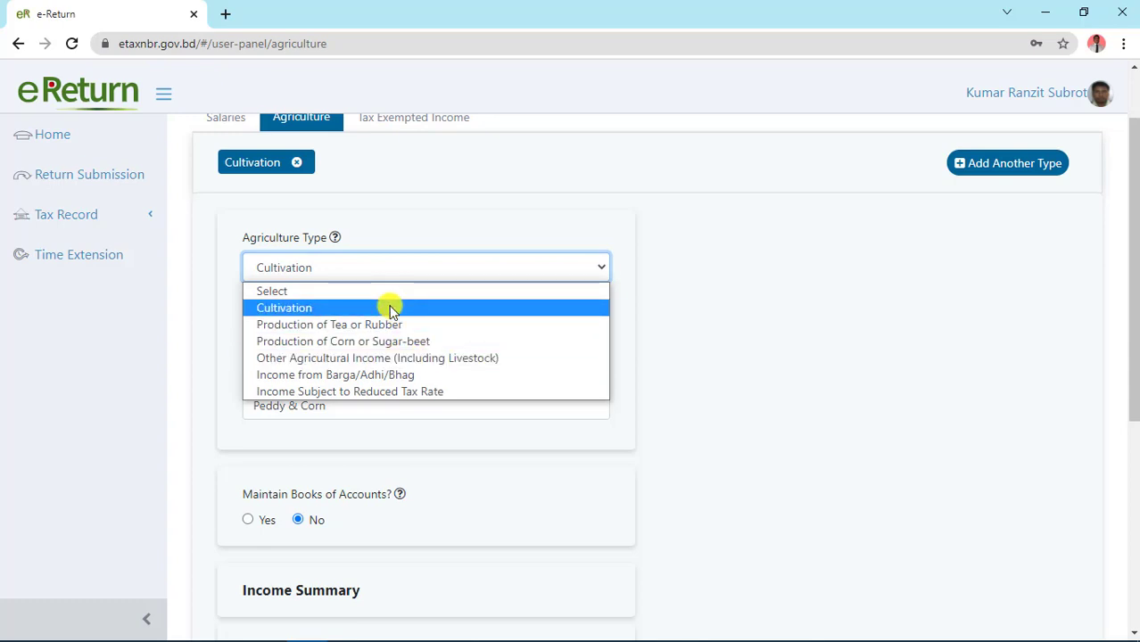
left_click(336, 312)
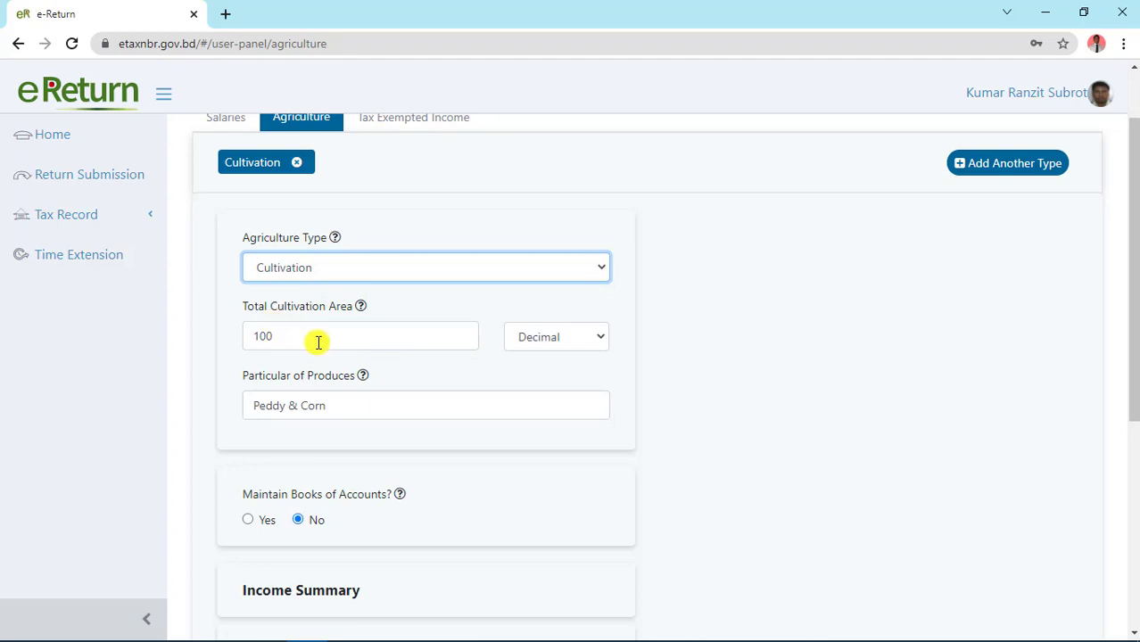
left_click(600, 337)
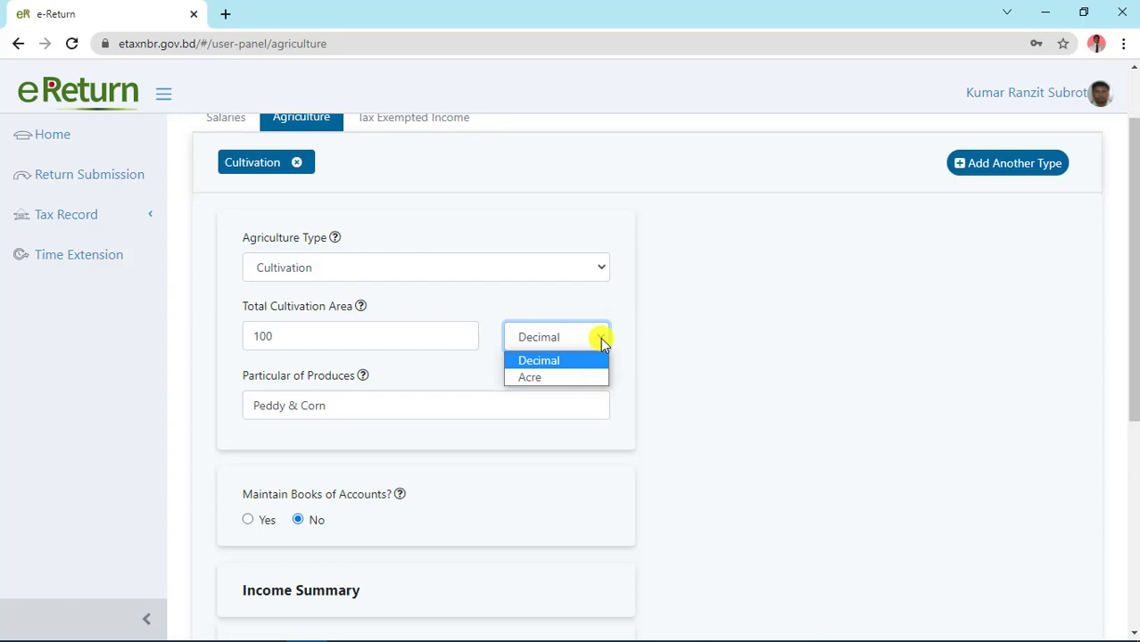
left_click(600, 337)
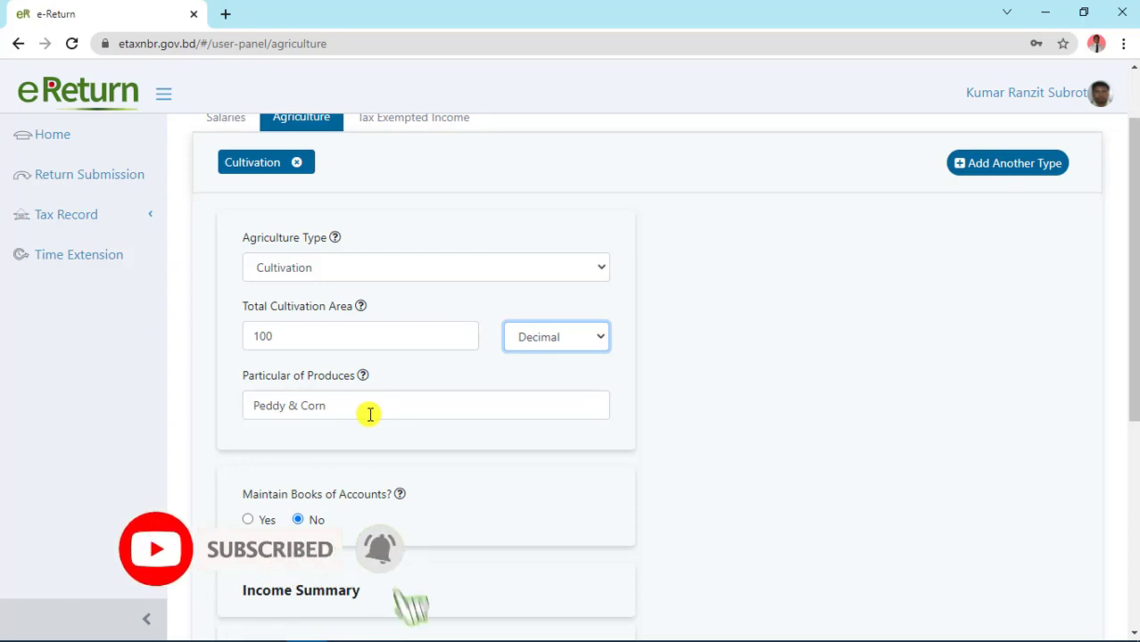
left_click_drag(1133, 332, 1133, 399)
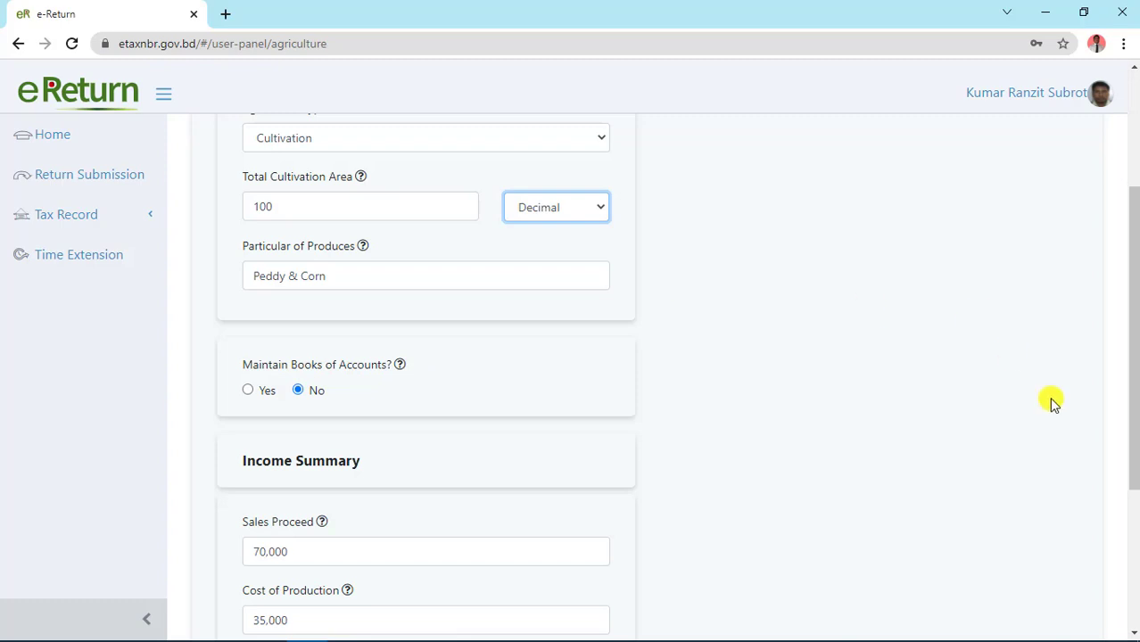
left_click(1134, 419)
left_click_drag(1135, 419, 1134, 546)
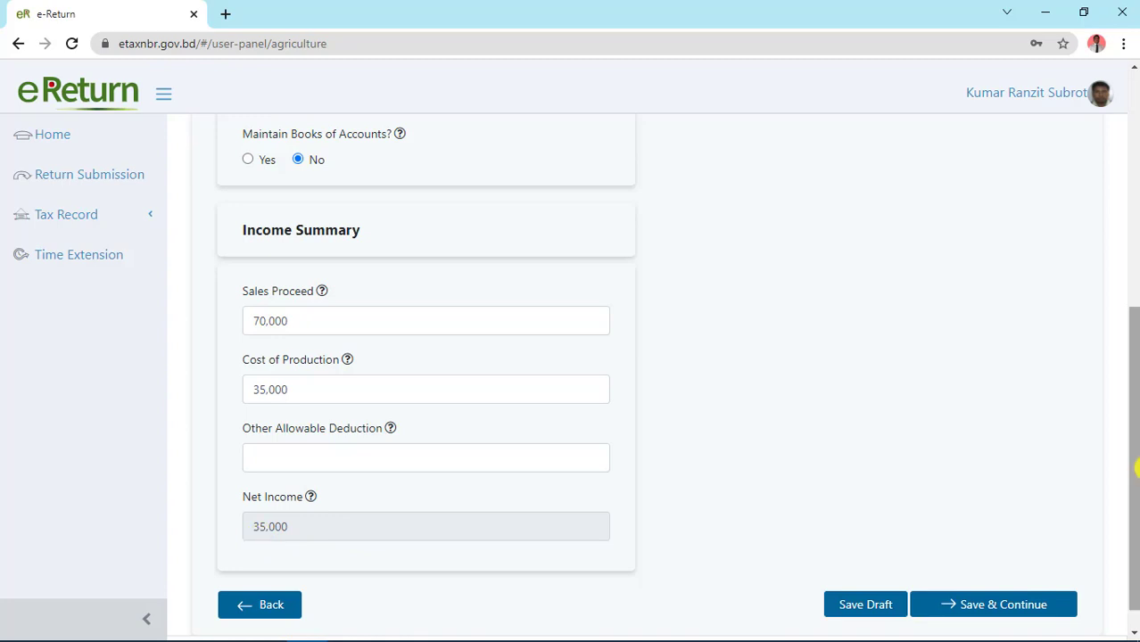
- Check the available tax exempted income types without choosing one, and save and continue to the Rebate investment categories
left_click_drag(1131, 470, 1122, 188)
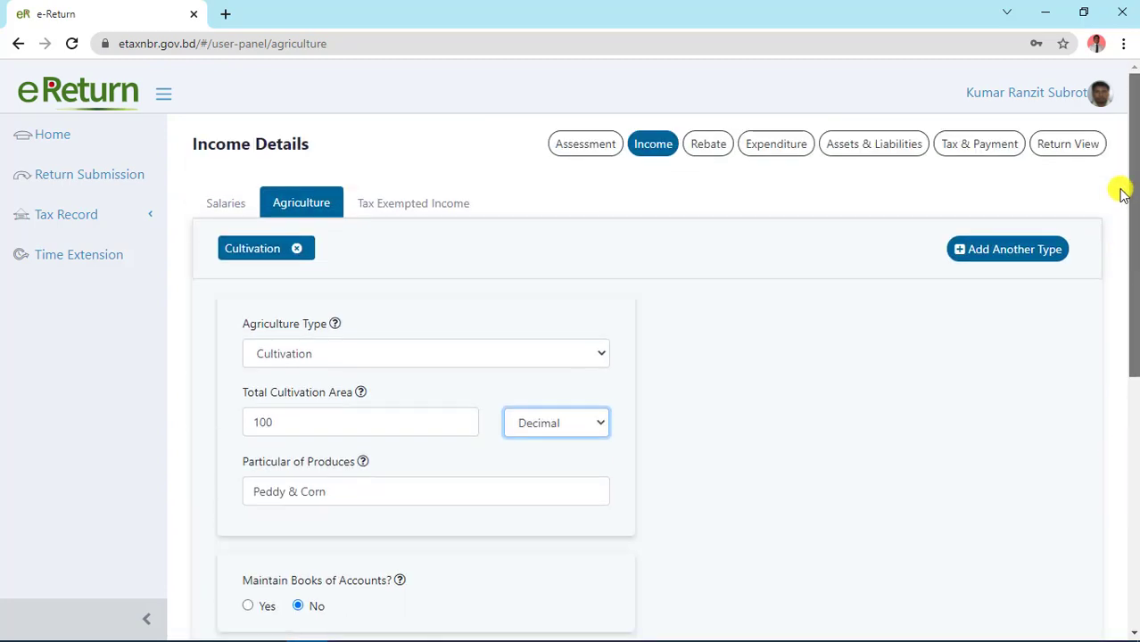
left_click(410, 212)
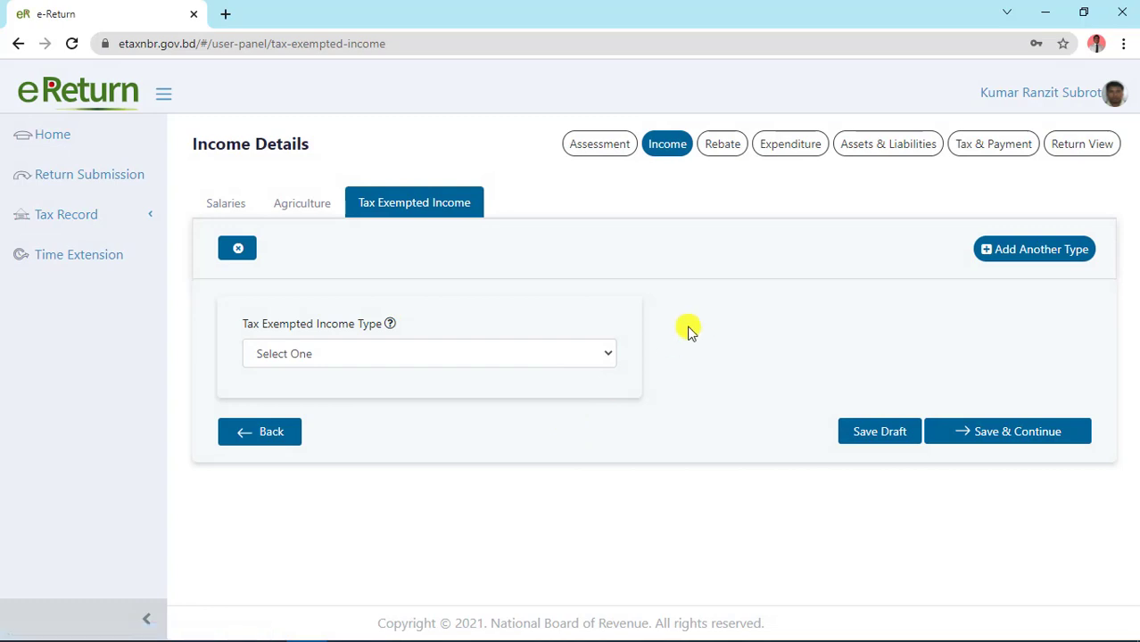
left_click(611, 354)
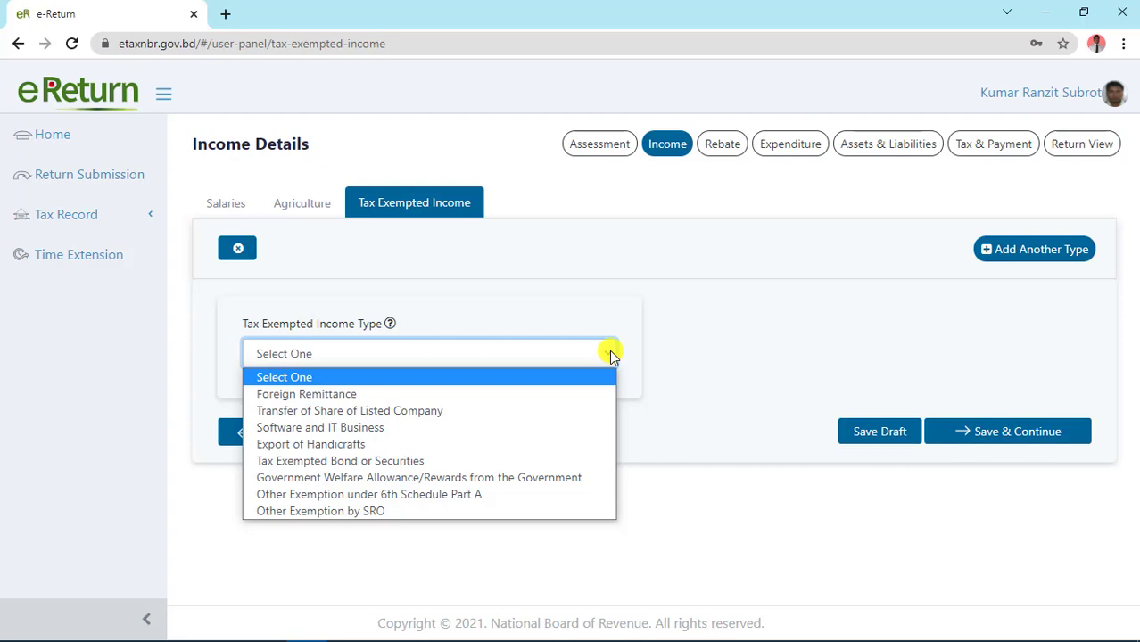
left_click(610, 353)
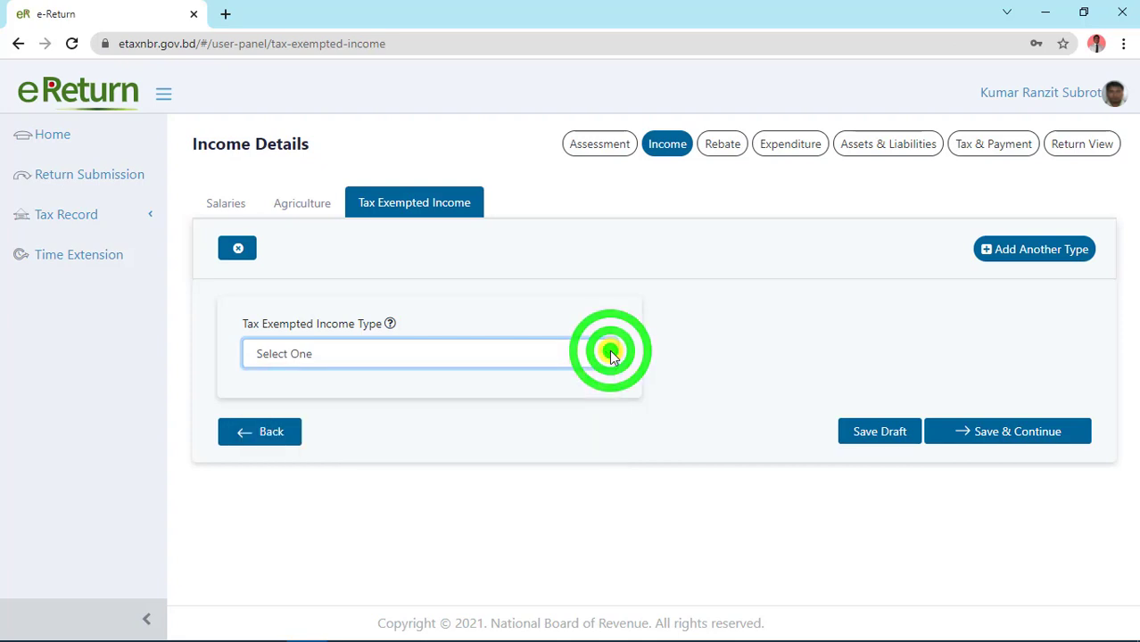
left_click(1015, 433)
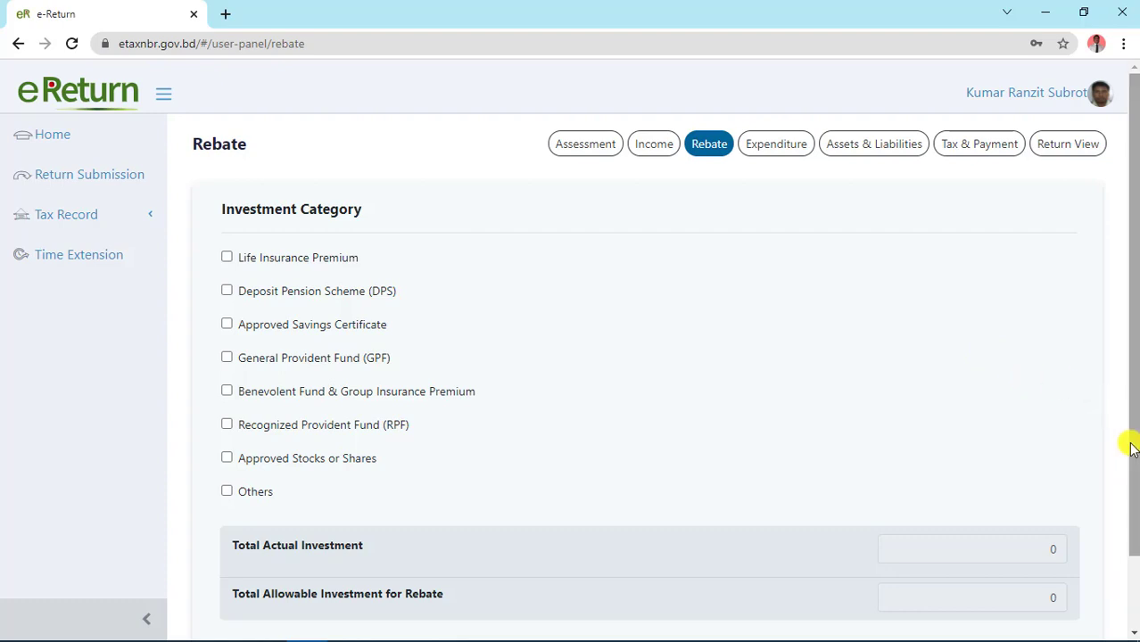
left_click_drag(1128, 442, 1134, 323)
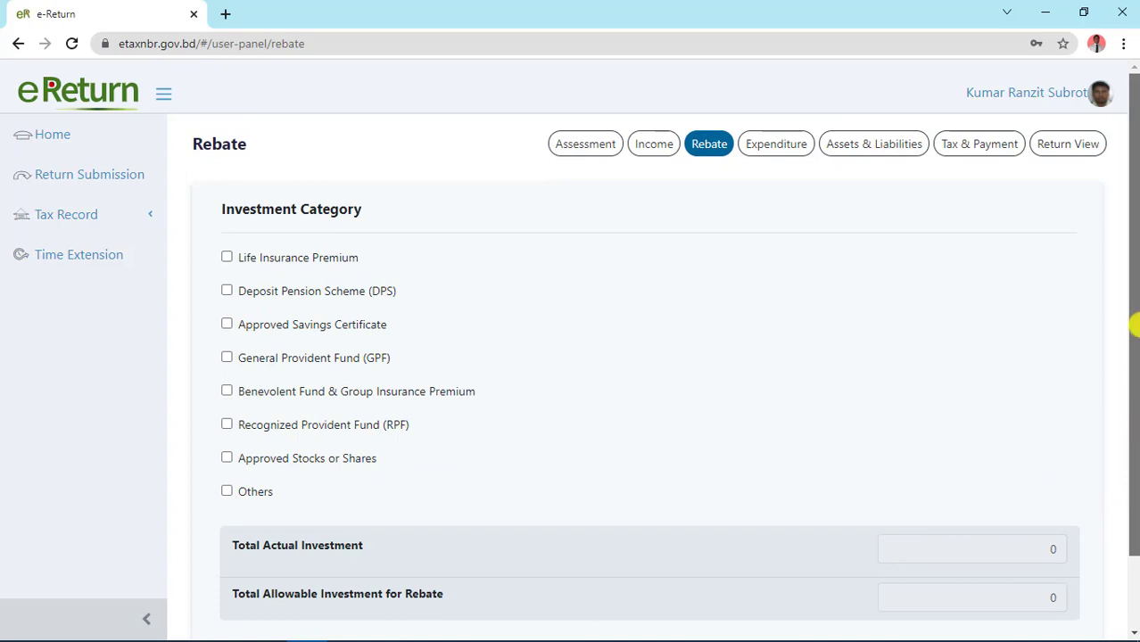
- In the expenditure statement, set Expenses for Food, Clothing and Other Essentials to 1,65,000
left_click(771, 154)
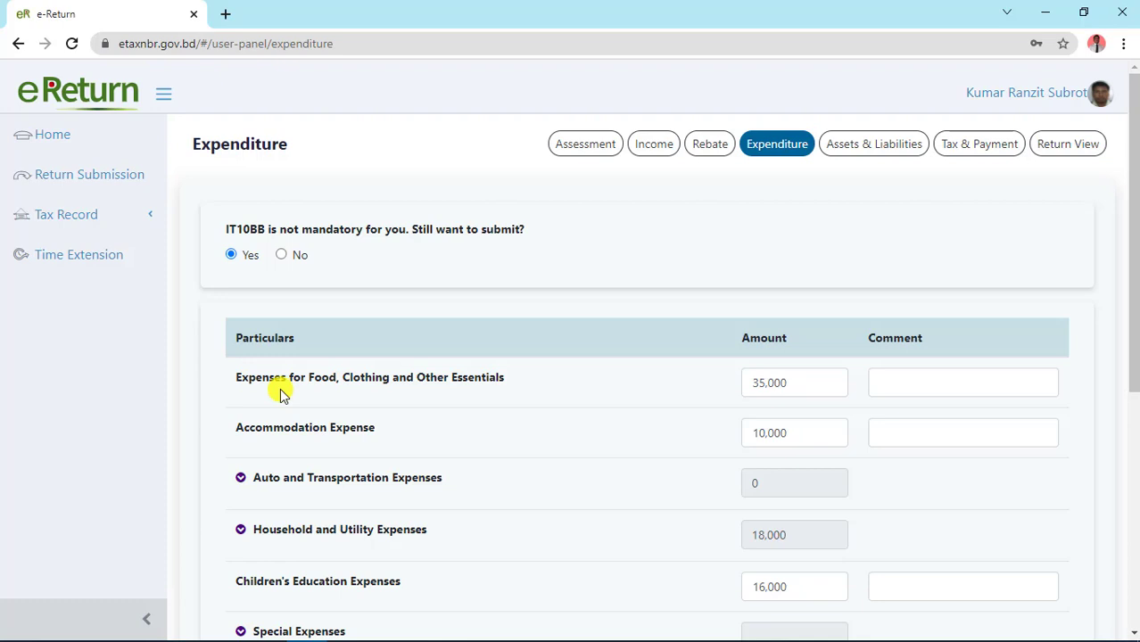
left_click(791, 380)
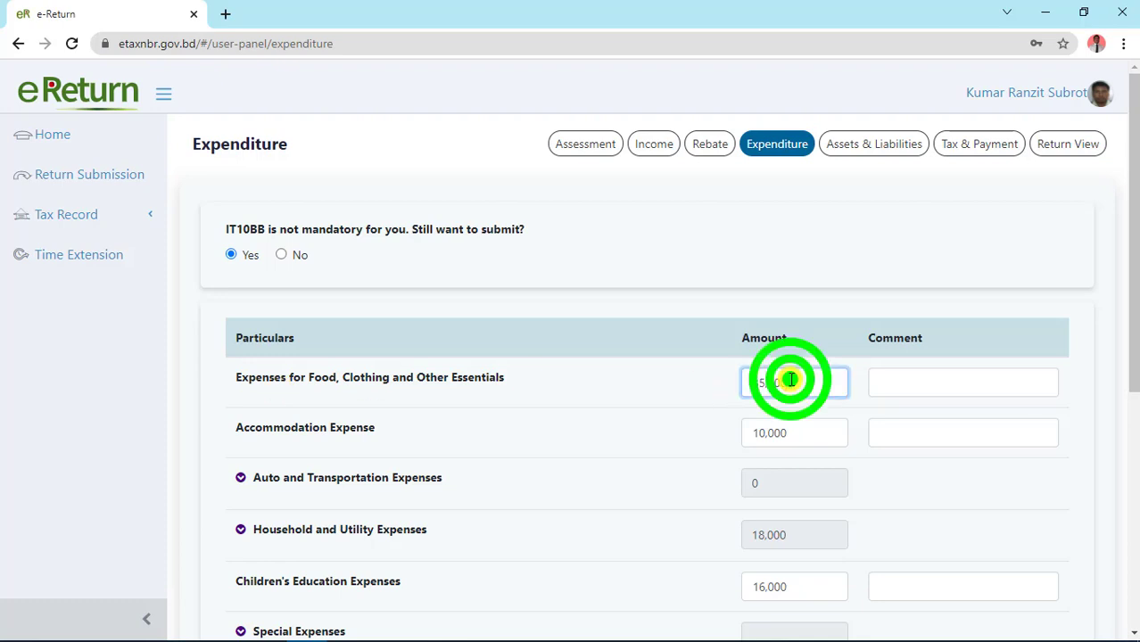
key("BackSpace")
key("BackSpace")
key("BackSpace")
key("BackSpace")
key("BackSpace")
key("BackSpace")
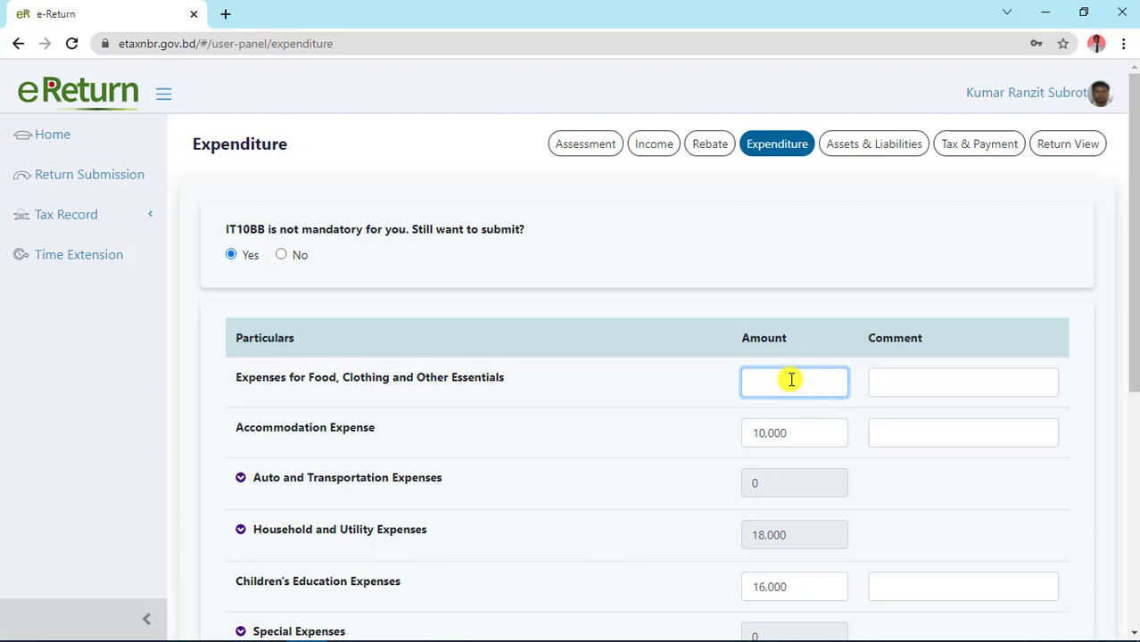
type("1,65,000")
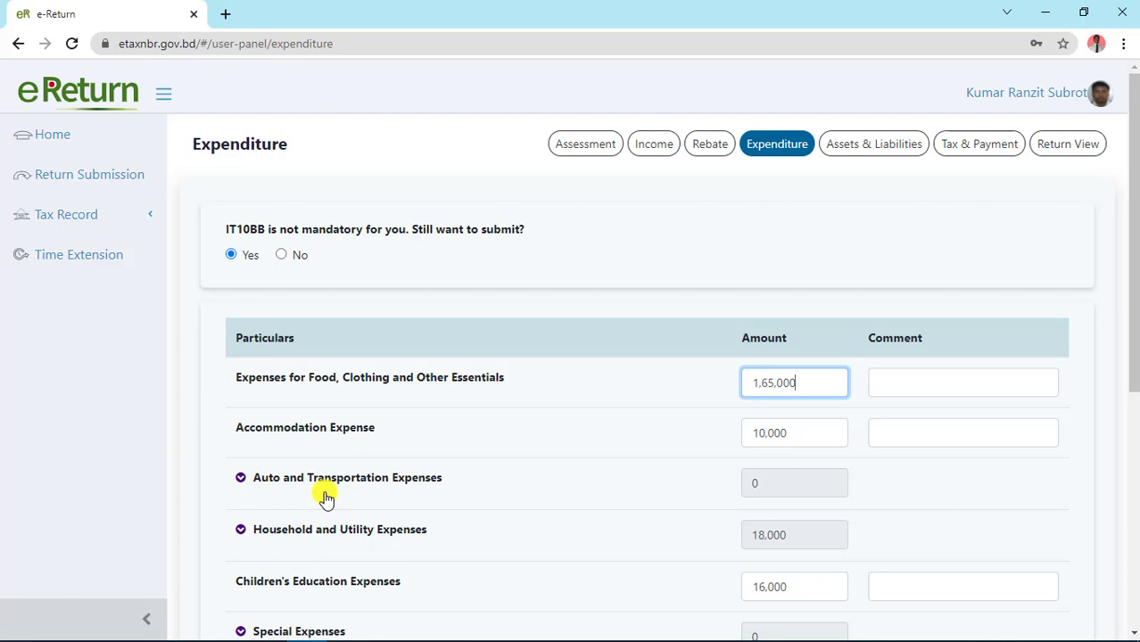
- Examine the sub-items of Auto and Transportation Expenses and of Household and Utility Expenses, and collapse both groups again
left_click(238, 479)
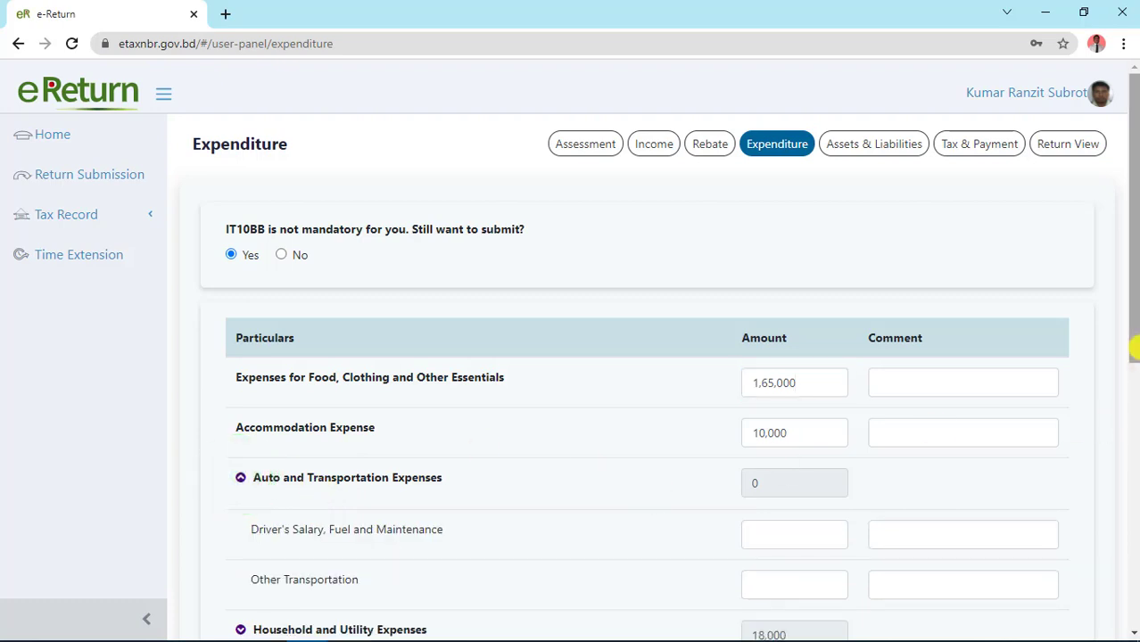
left_click_drag(1135, 347, 1134, 382)
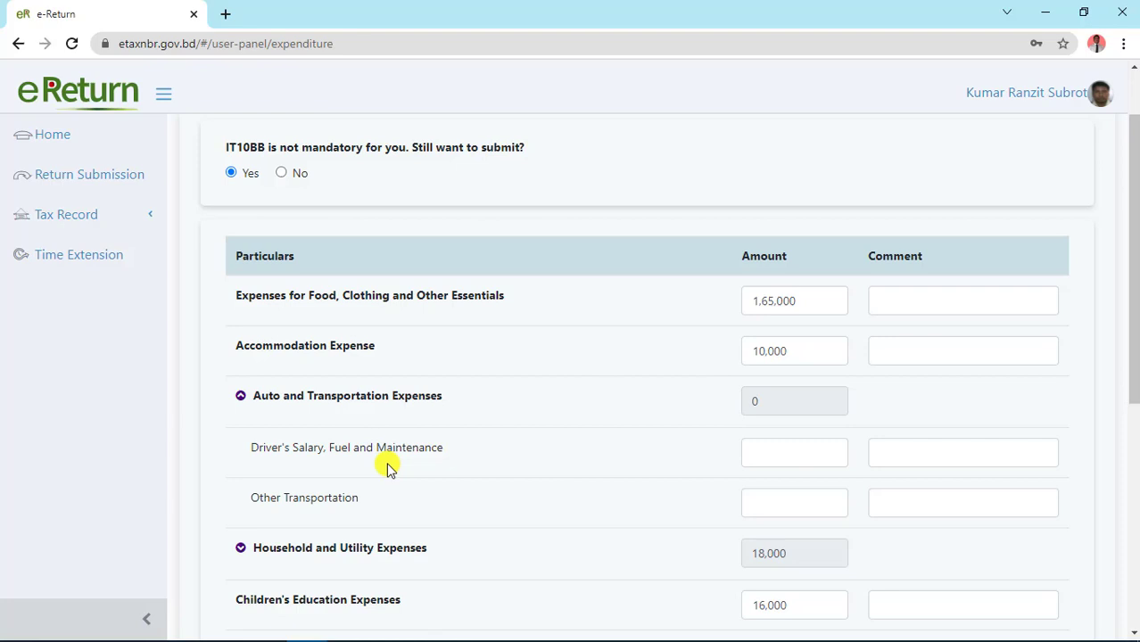
left_click(239, 396)
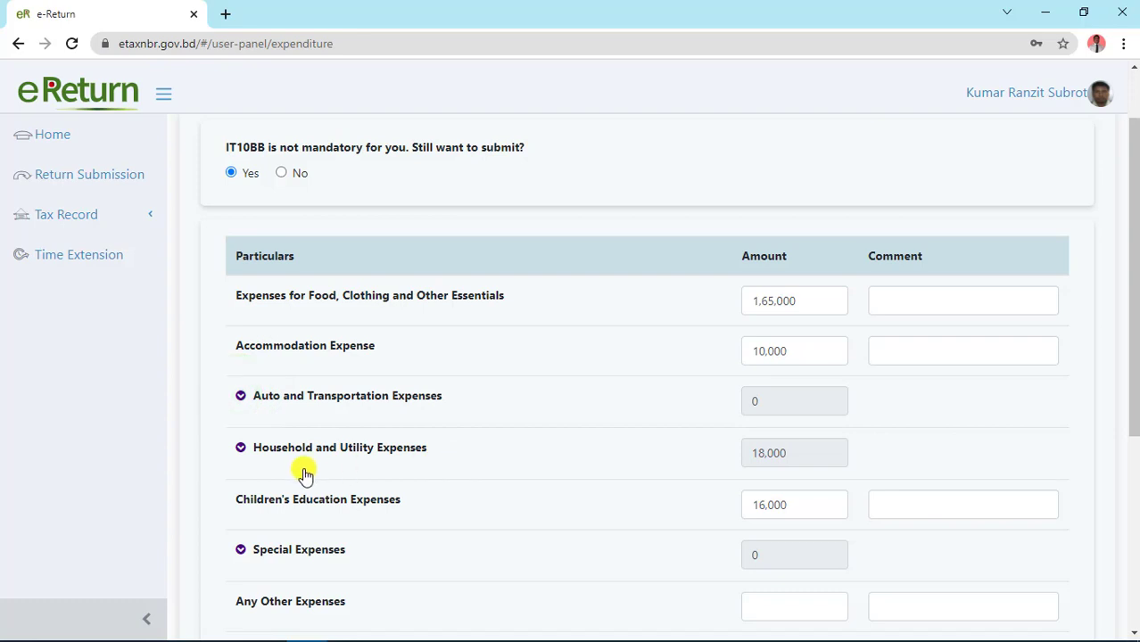
left_click(239, 449)
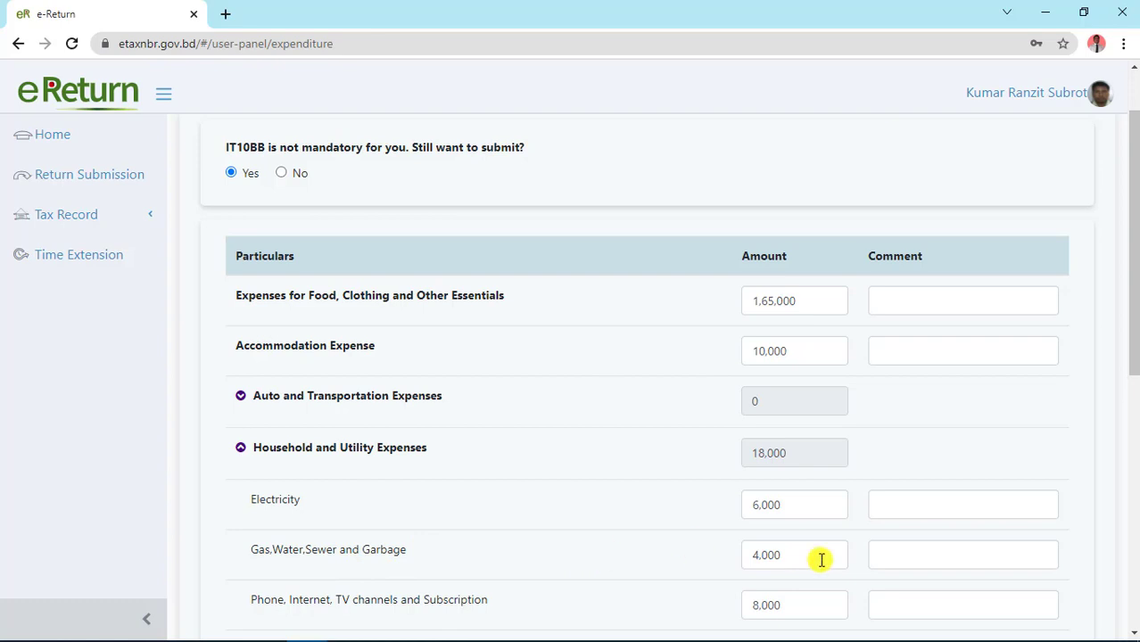
left_click_drag(1134, 355, 1135, 444)
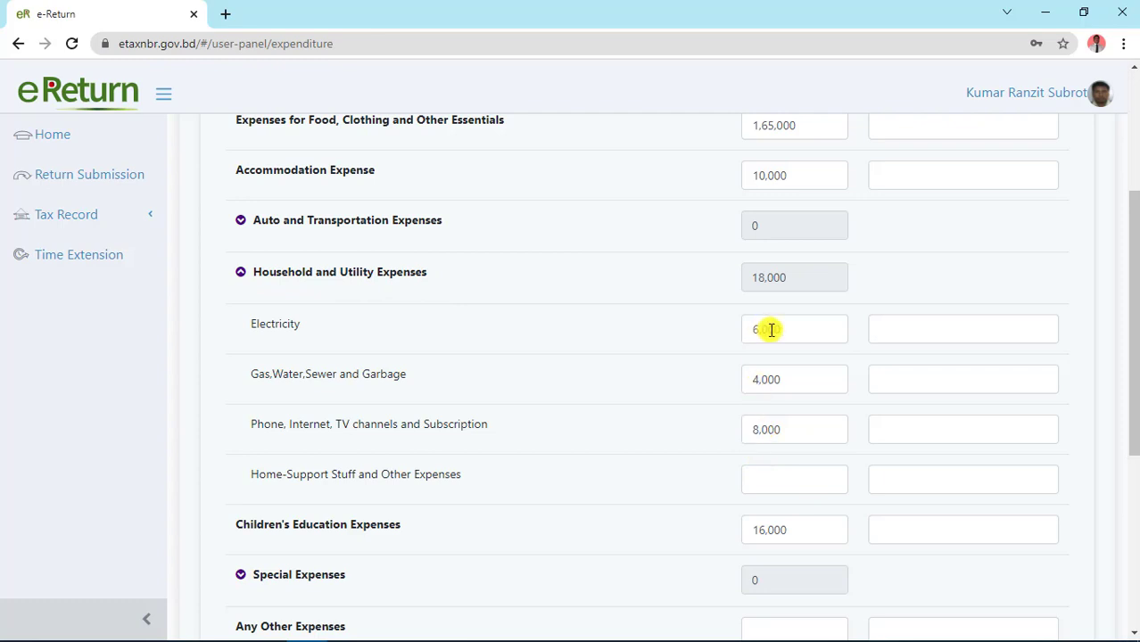
left_click(240, 272)
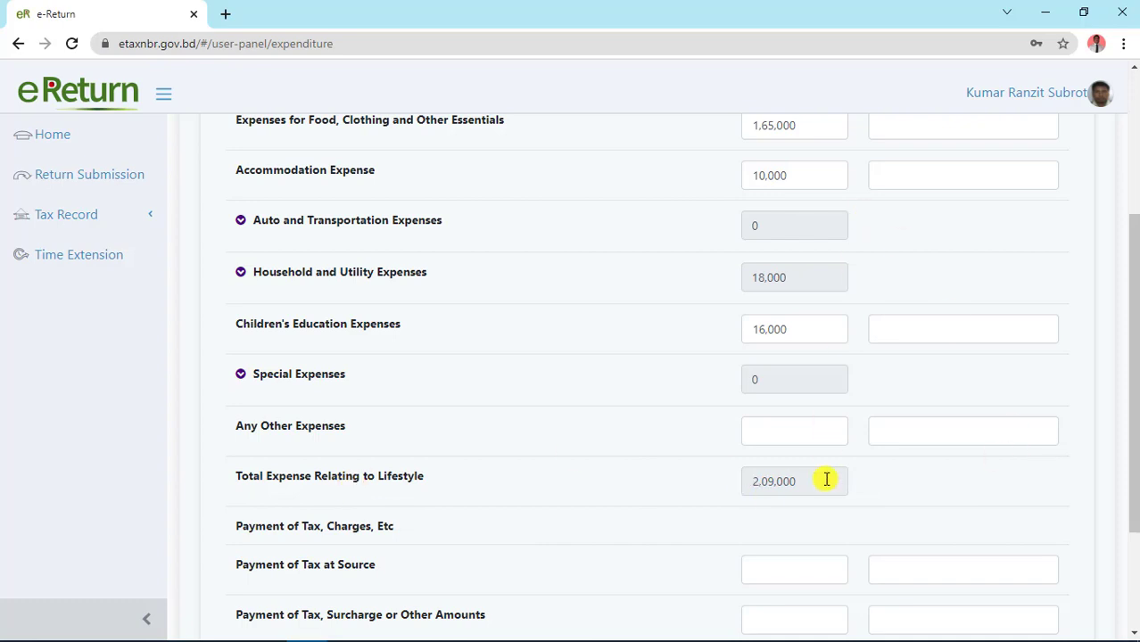
- Check the remaining expense and tax payment rows, and save the expenditure statement to continue to Assets & Liabilities
left_click_drag(1133, 410, 742, 623)
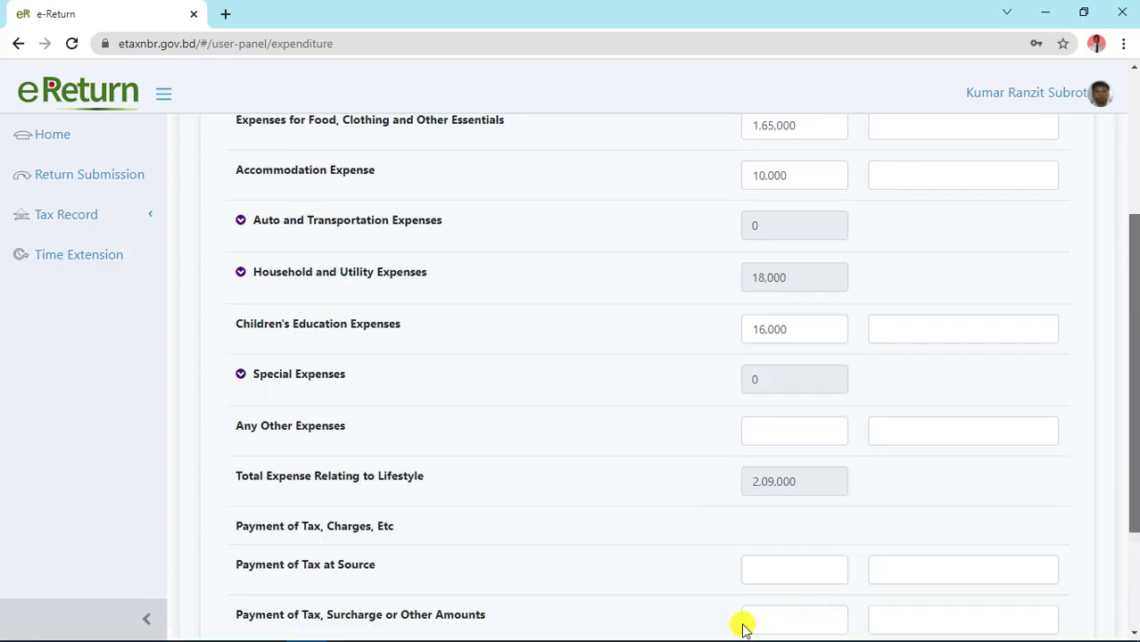
left_click_drag(1134, 502, 1135, 580)
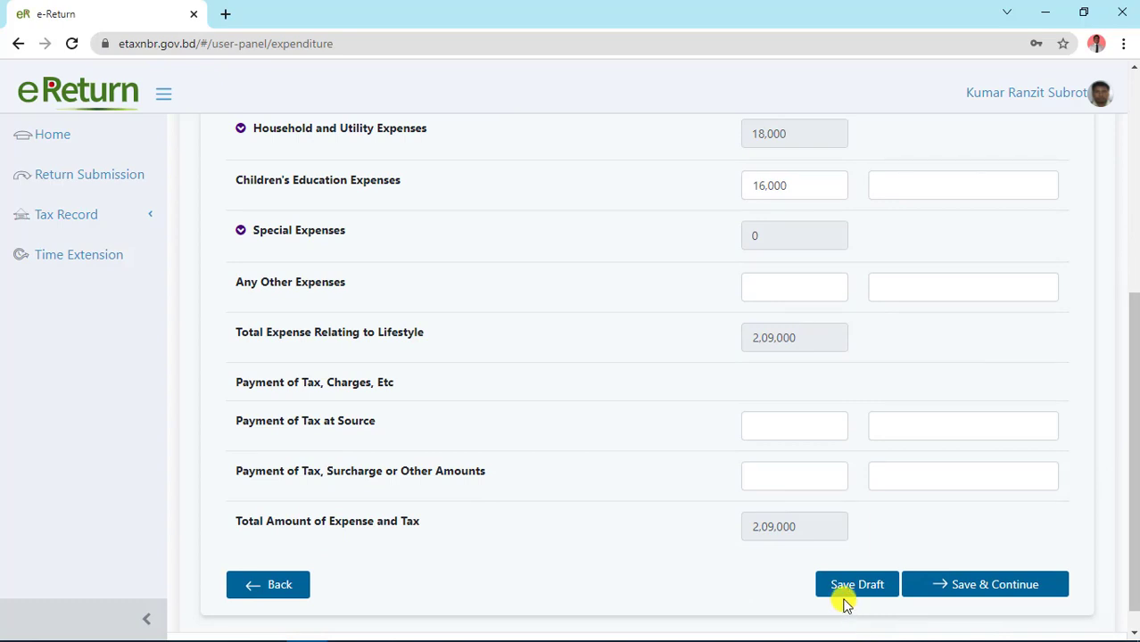
left_click(1008, 586)
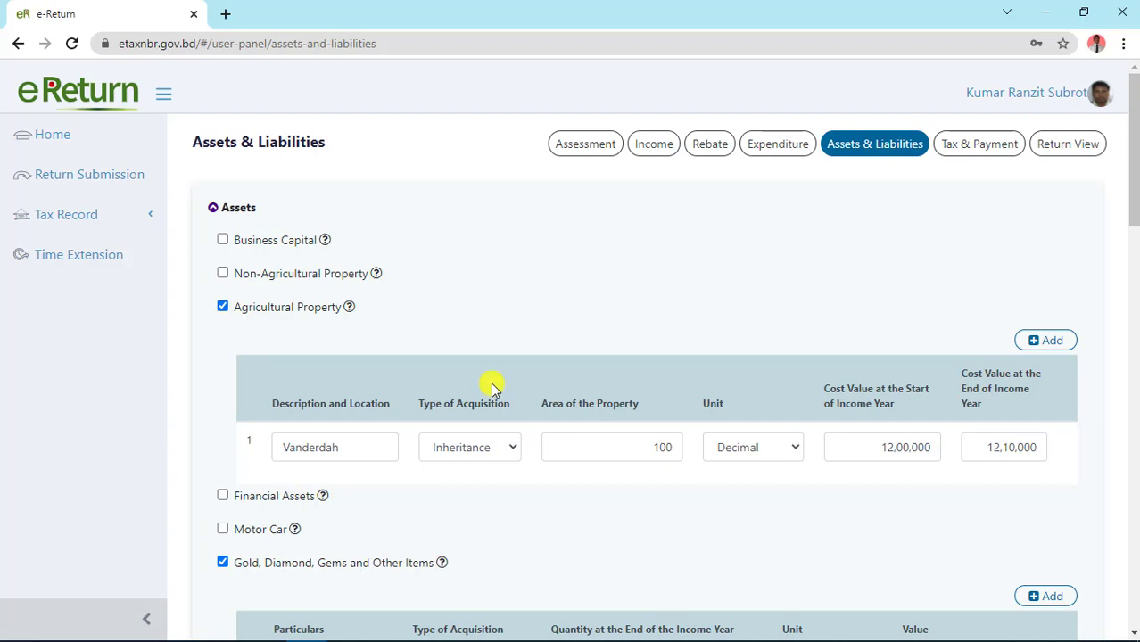
- Try the Non-Agricultural Property and Business Capital asset categories to view their sub-options, and leave both cleared
left_click(223, 276)
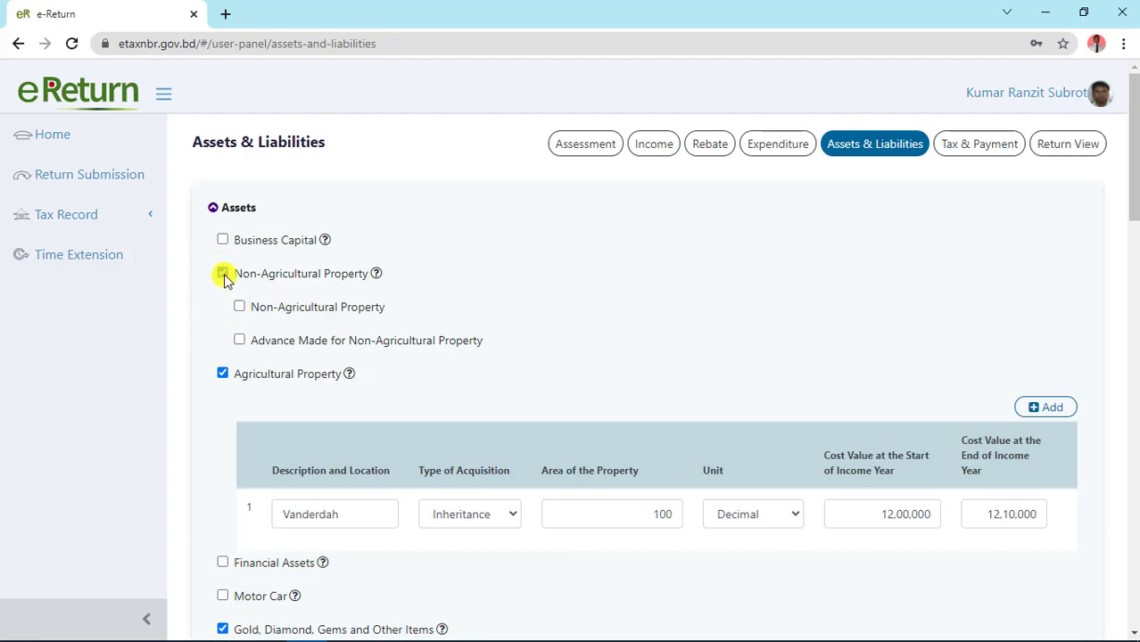
left_click(223, 277)
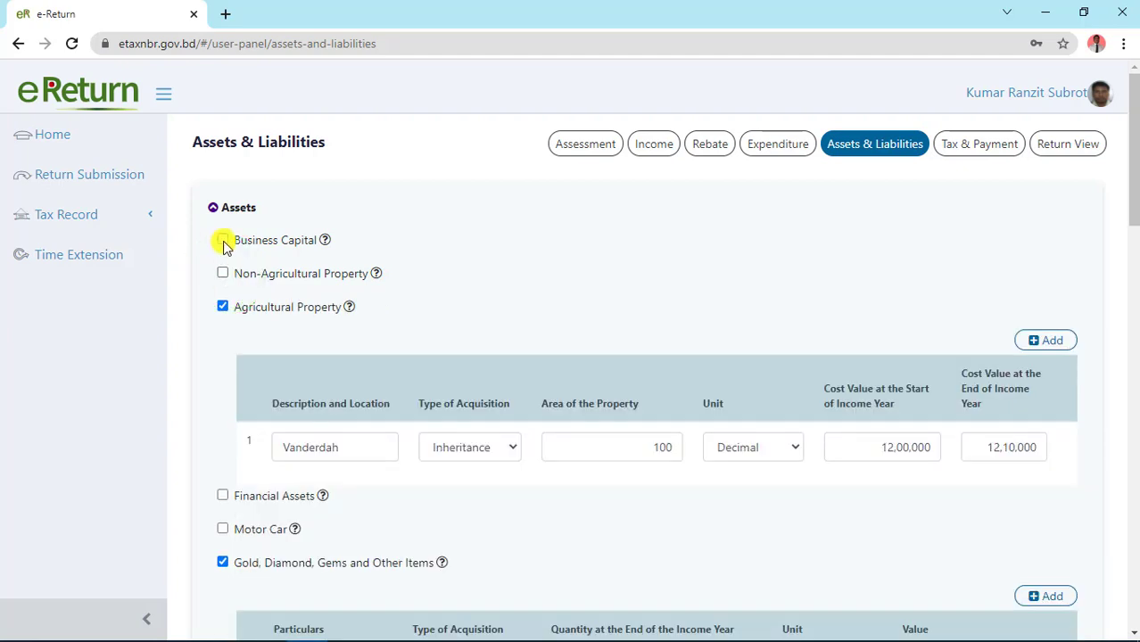
left_click(223, 240)
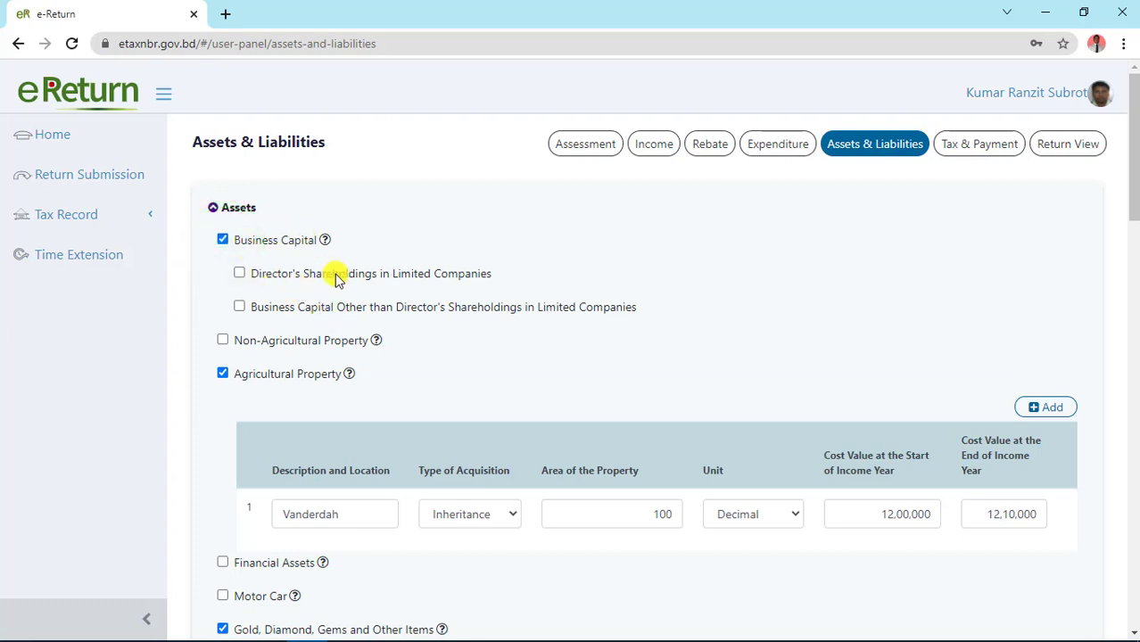
left_click(223, 242)
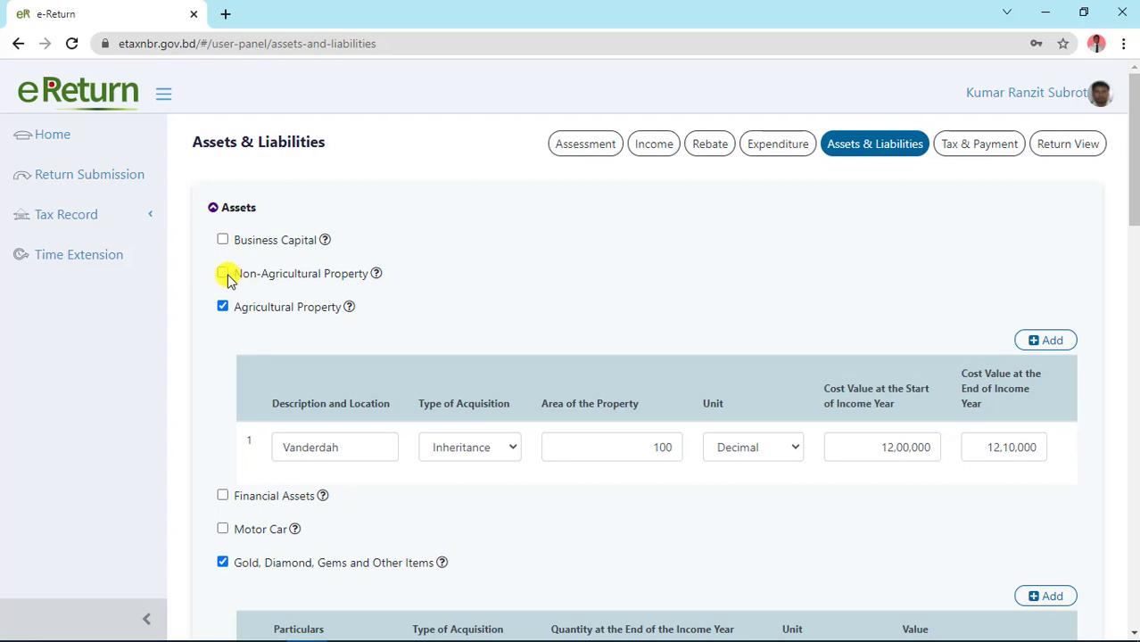
left_click(223, 274)
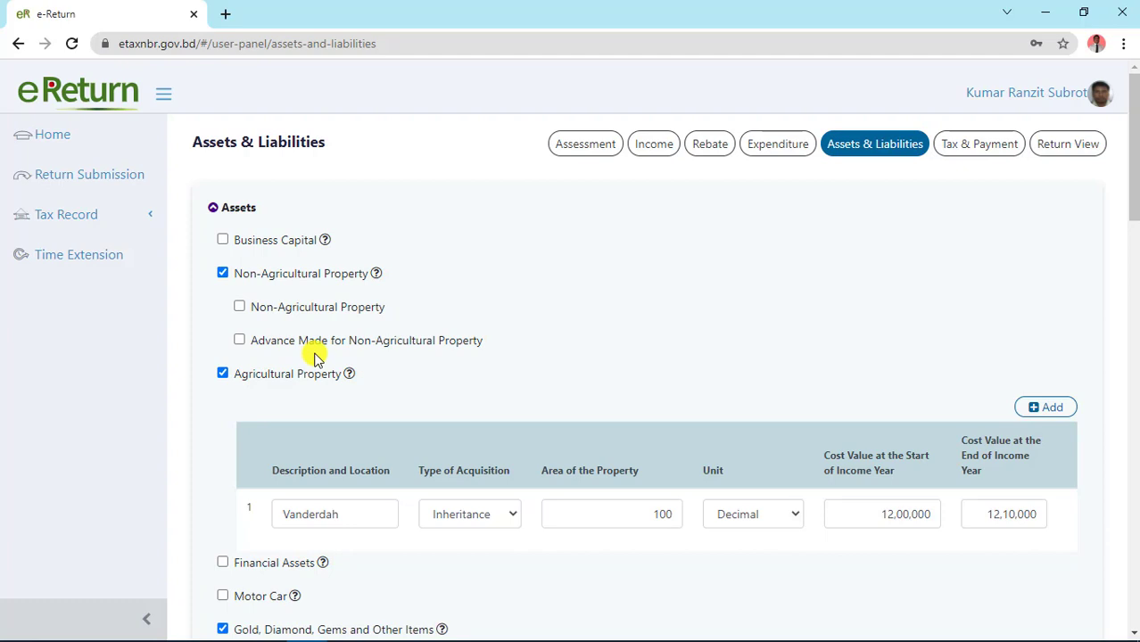
left_click(222, 274)
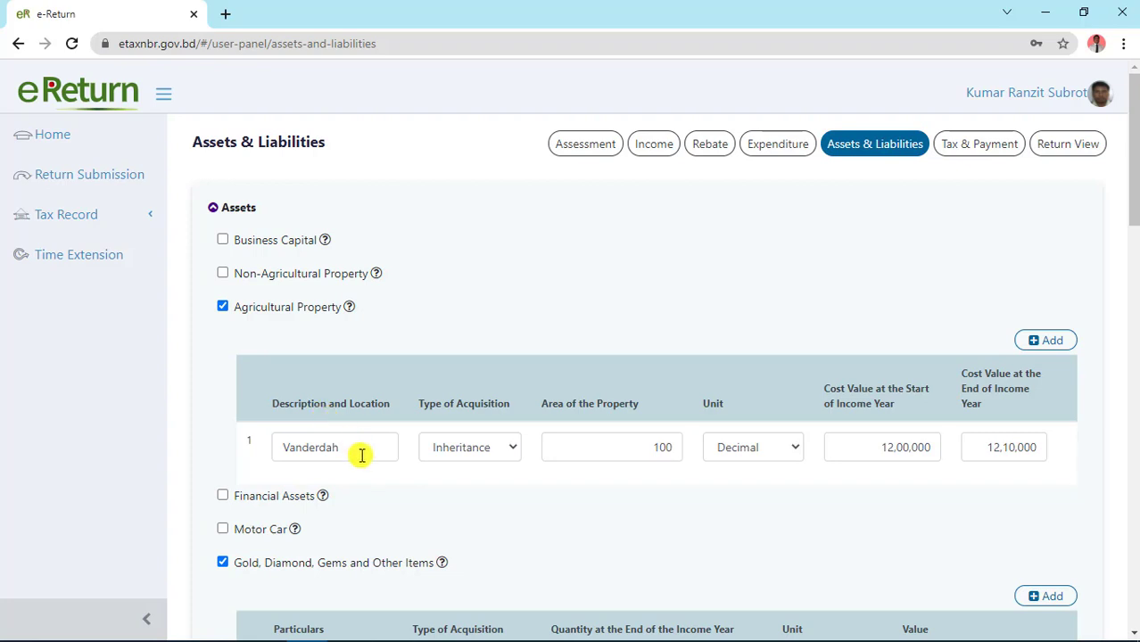
- Check the acquisition type options and area of the agricultural property, keeping Inheritance as its type of acquisition
left_click(510, 455)
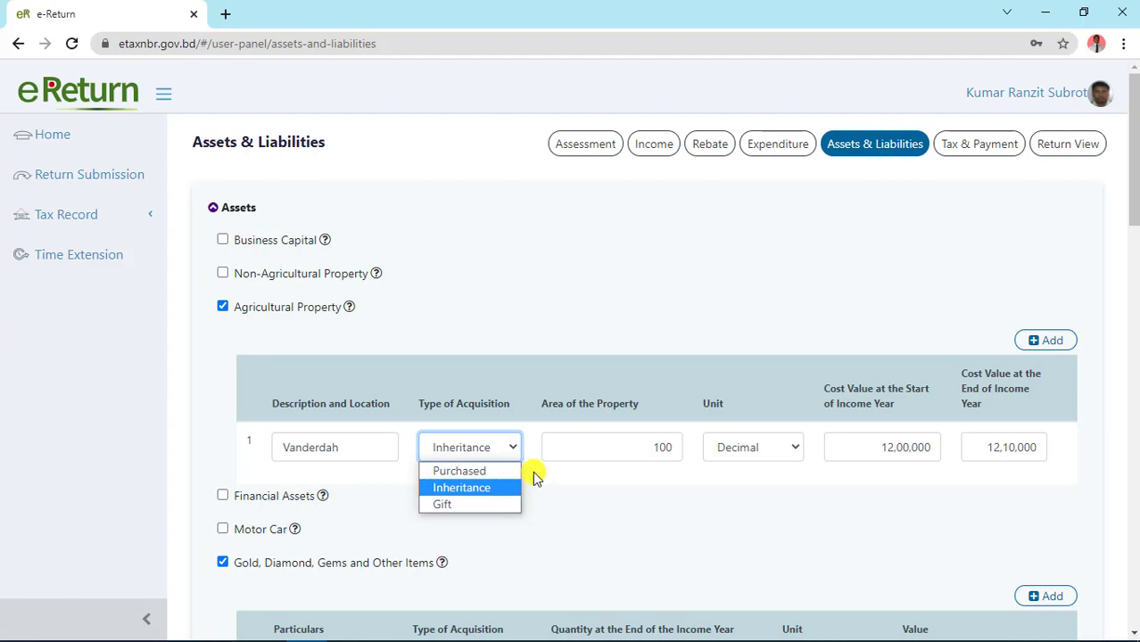
left_click(555, 443)
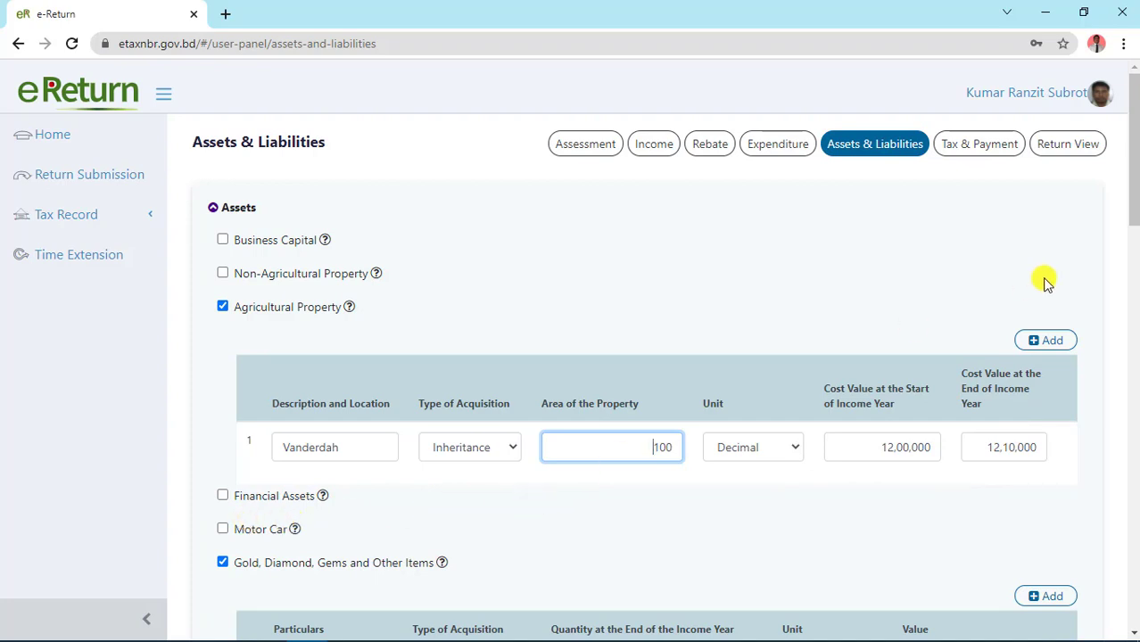
left_click_drag(1134, 196, 1132, 230)
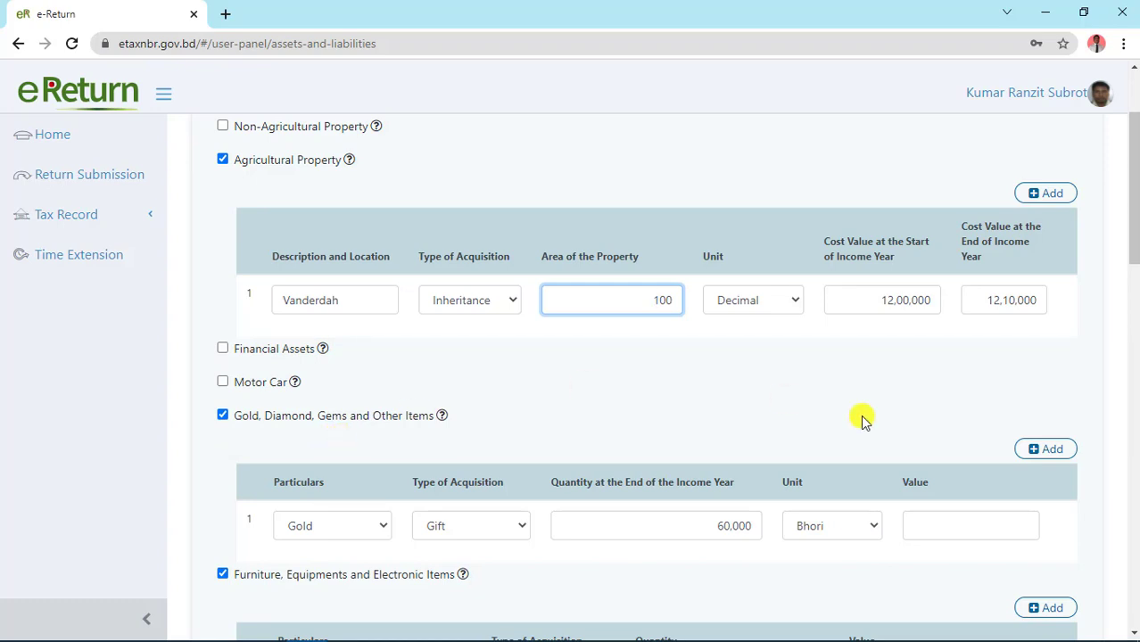
- Enter 60,000 as the value of the gold item, keeping Bhori as its unit
left_click_drag(1132, 226, 1130, 263)
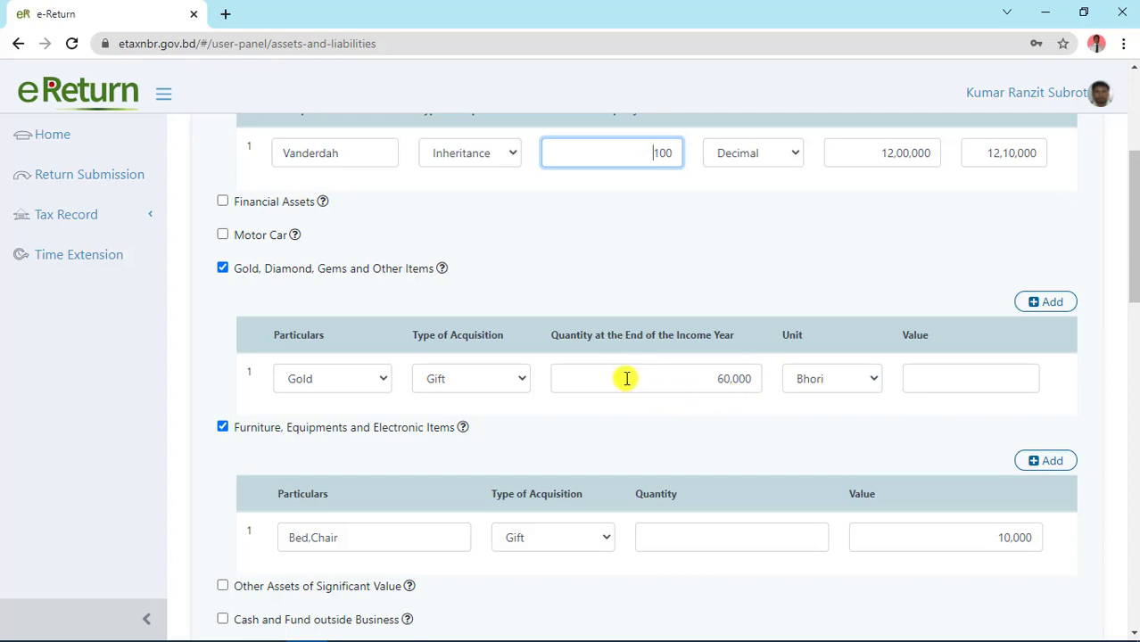
left_click(874, 383)
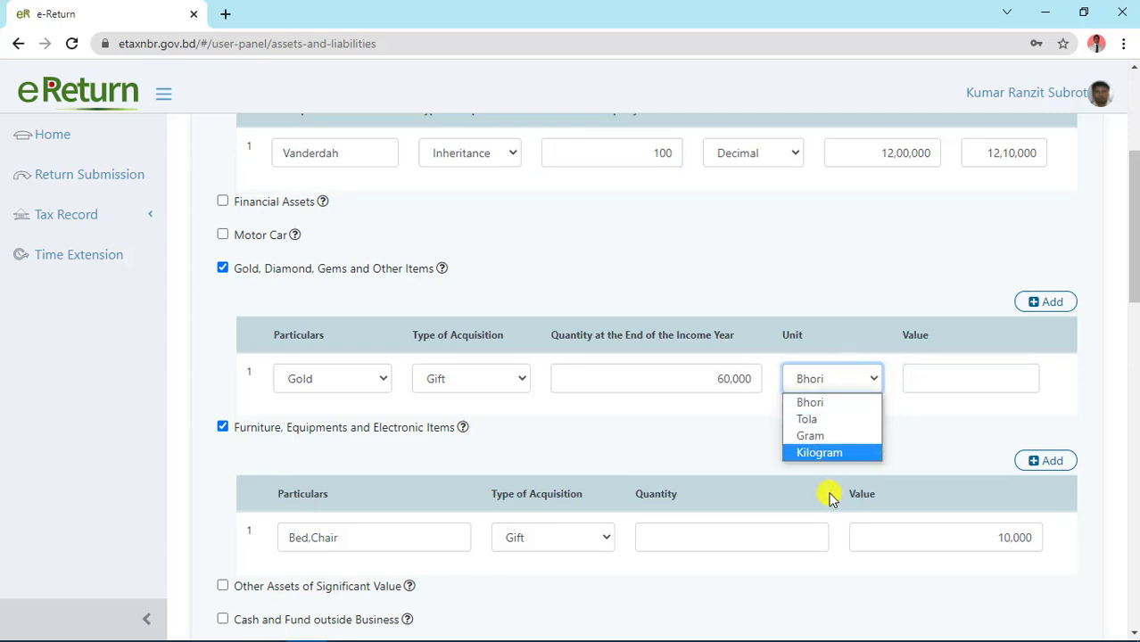
left_click(877, 378)
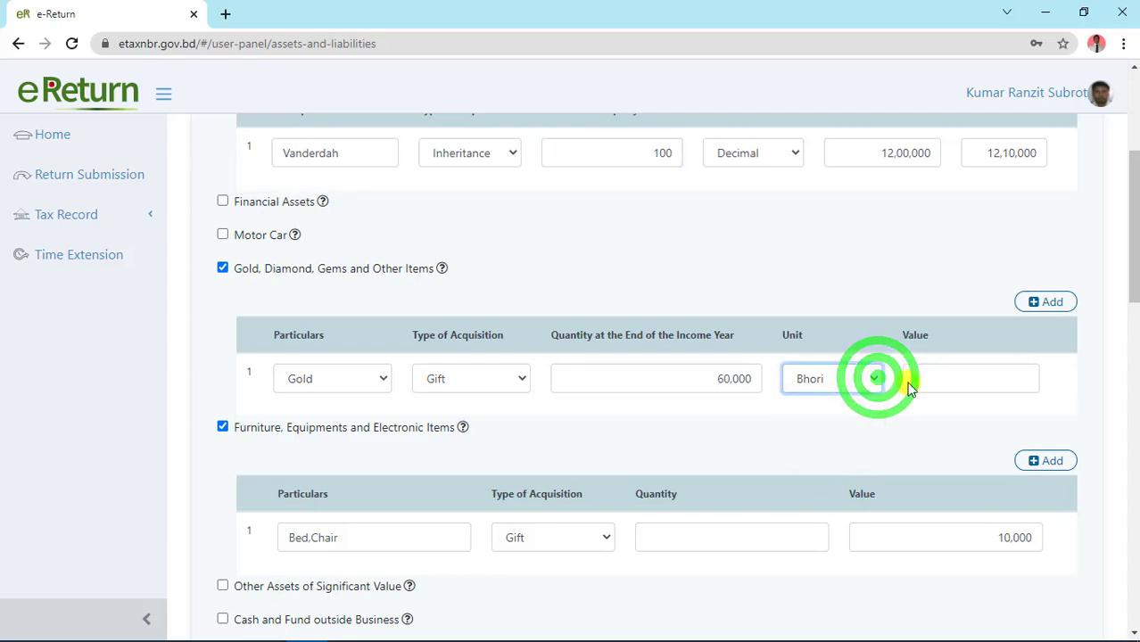
left_click(933, 381)
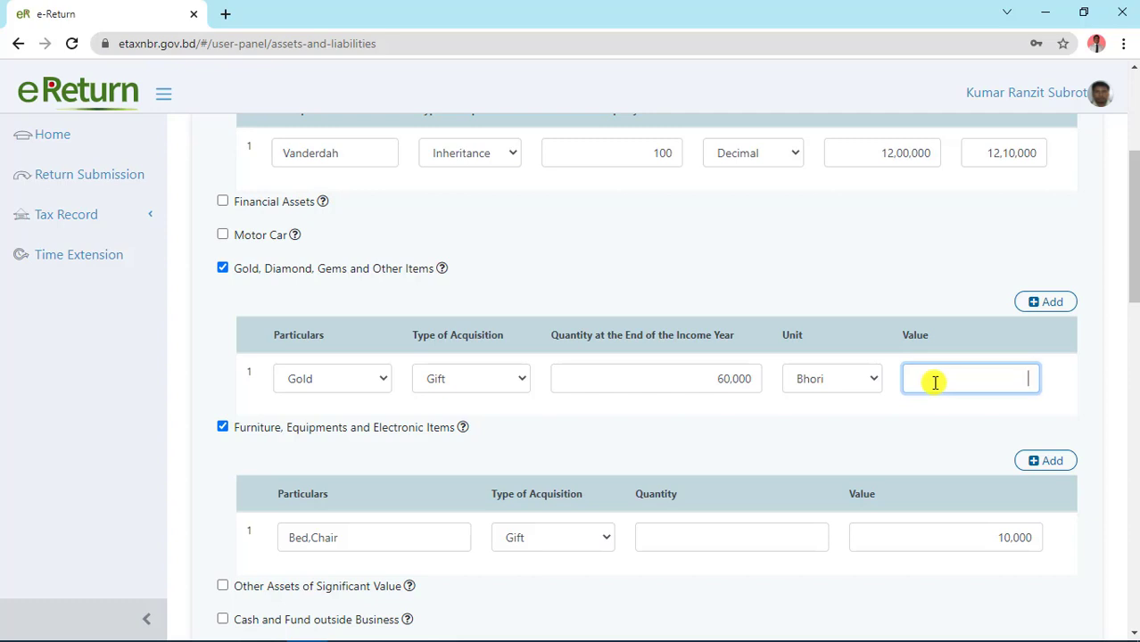
type("60,000")
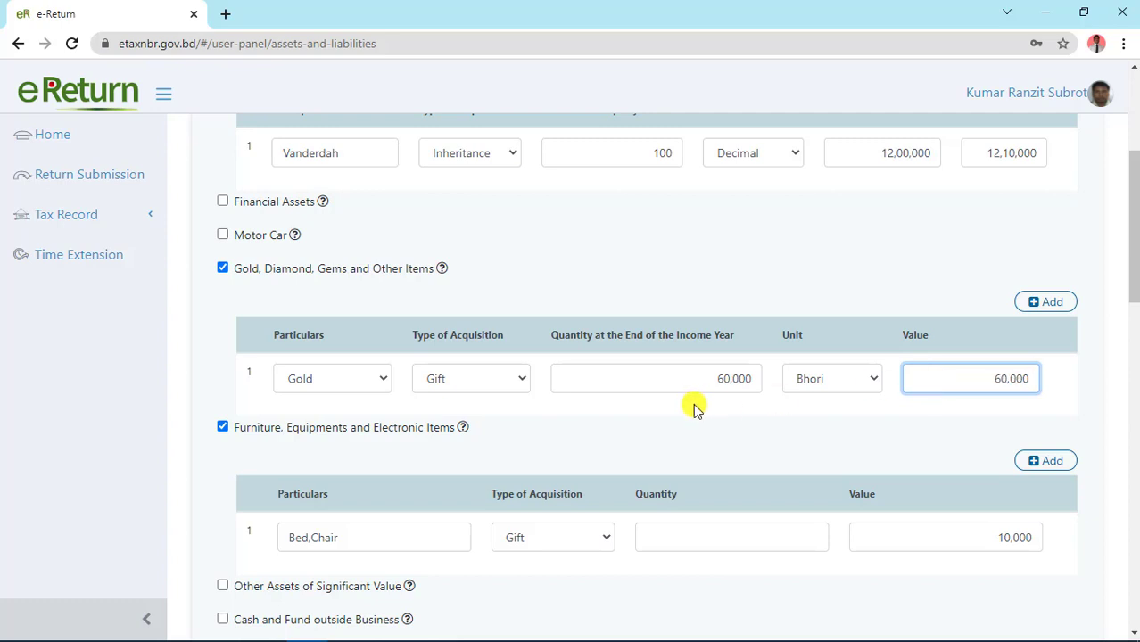
- Replace the gold item's quantity at the end of the income year with 1
left_click(752, 376)
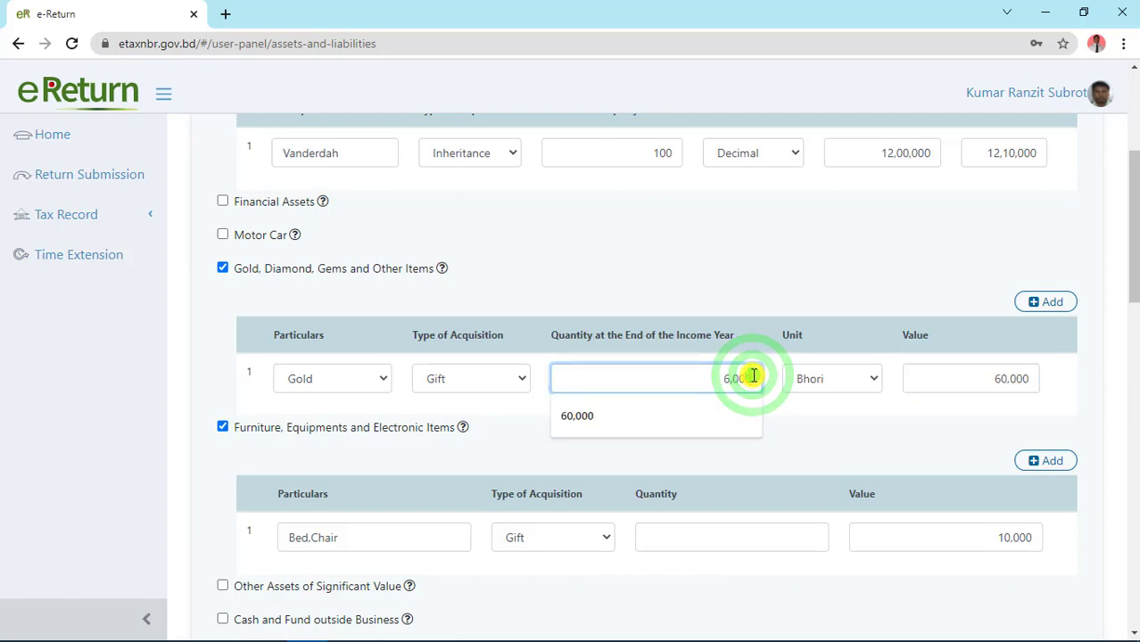
key("Escape")
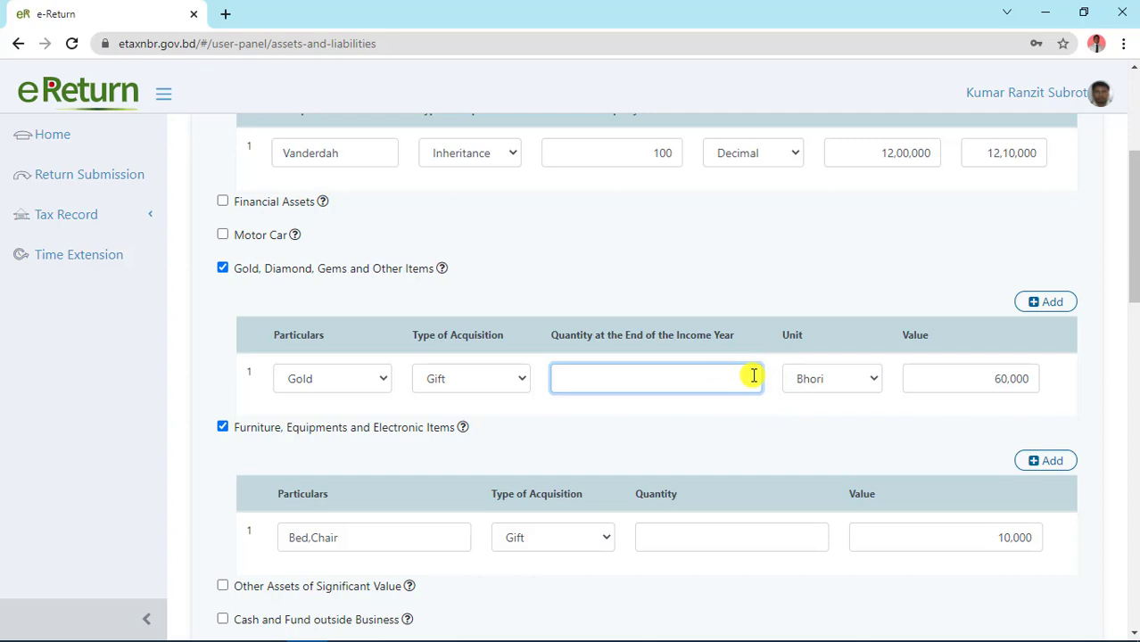
type("10")
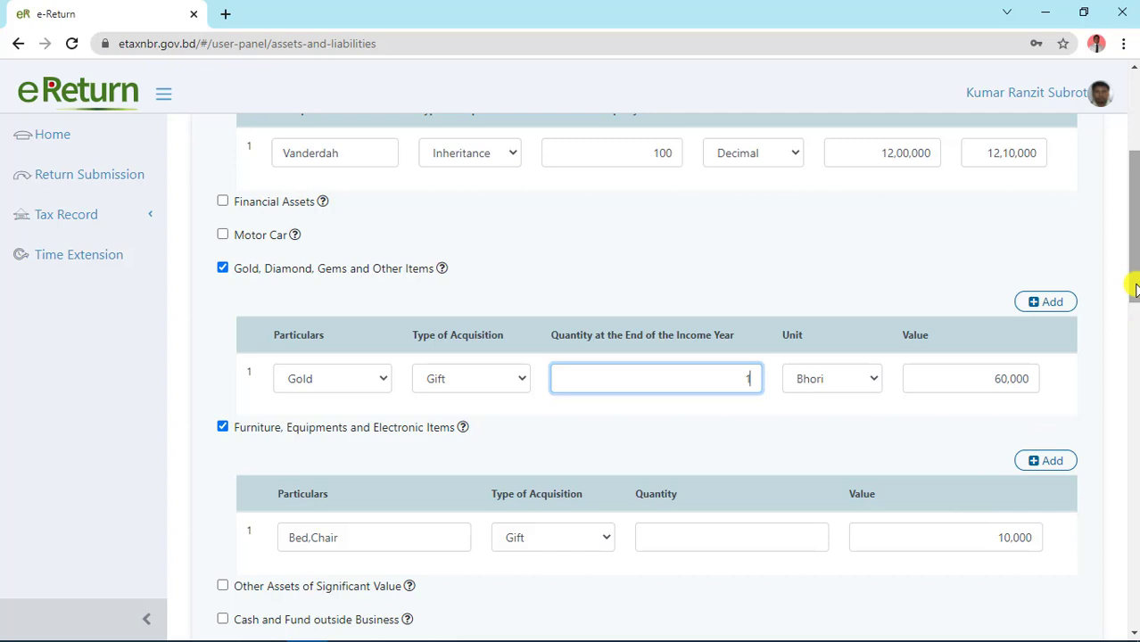
- Extend the particulars of the furniture and equipment item to read Bed,Chair,Wall cabinet
left_click_drag(1135, 287, 1134, 321)
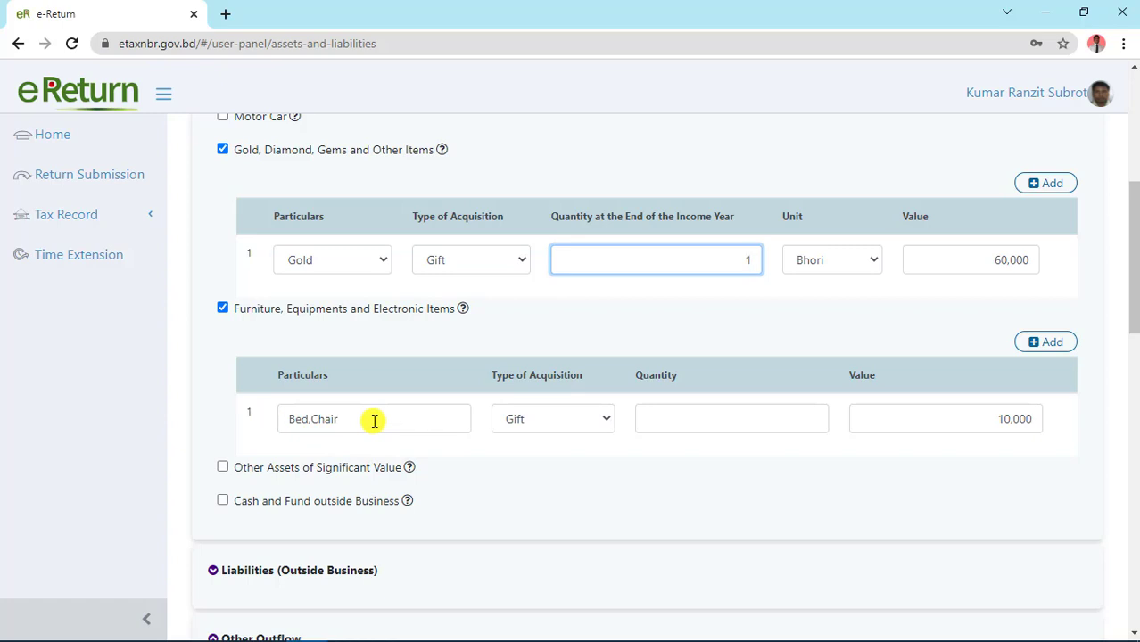
left_click(345, 421)
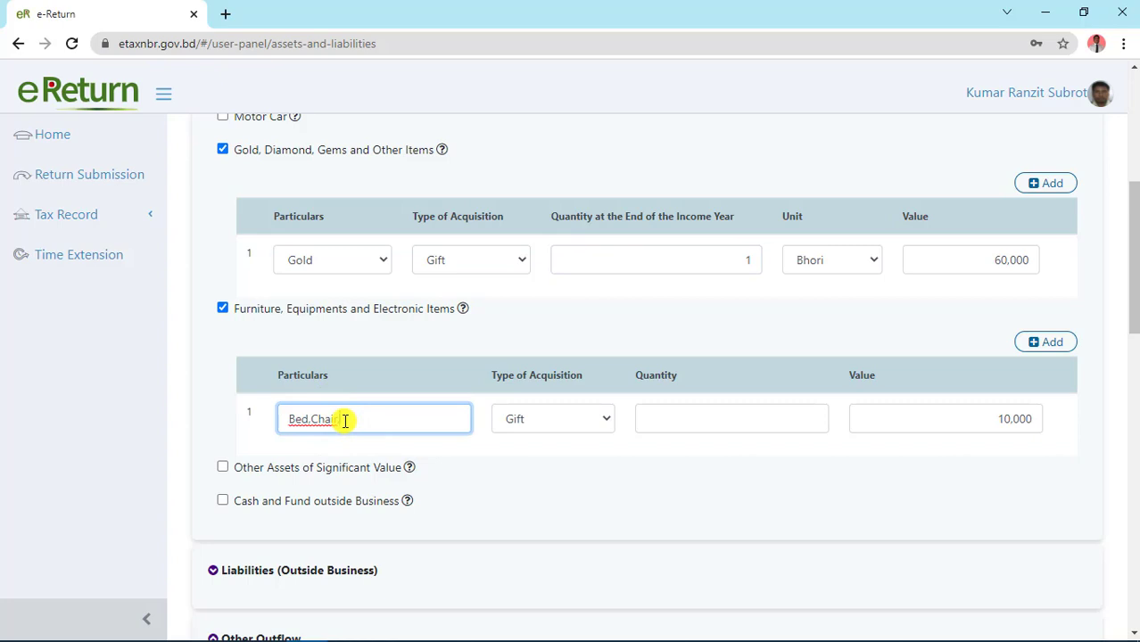
type(",Tabl")
type(" cab")
type("ine")
type("t")
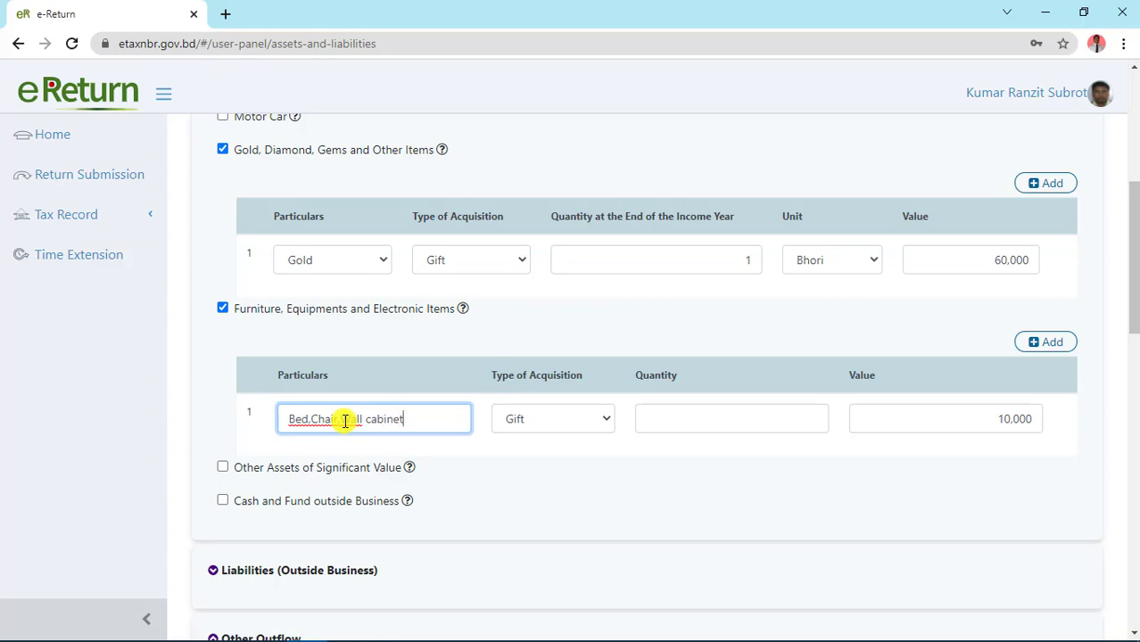
- Set the furniture item's quantity to 5 and its value to 44,000
left_click(749, 419)
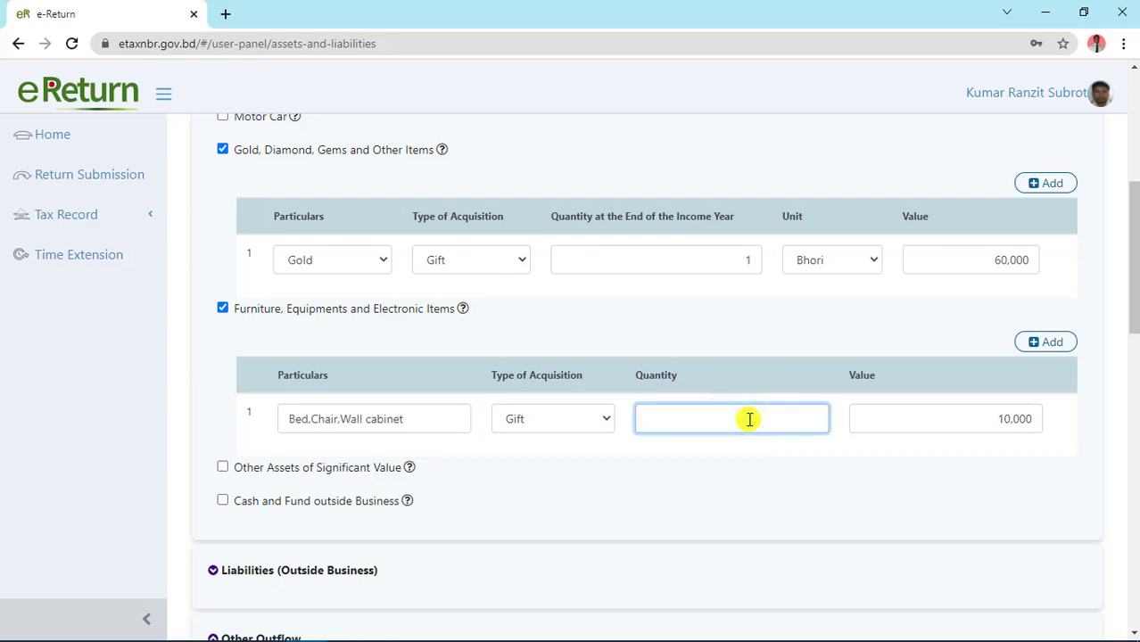
type("5")
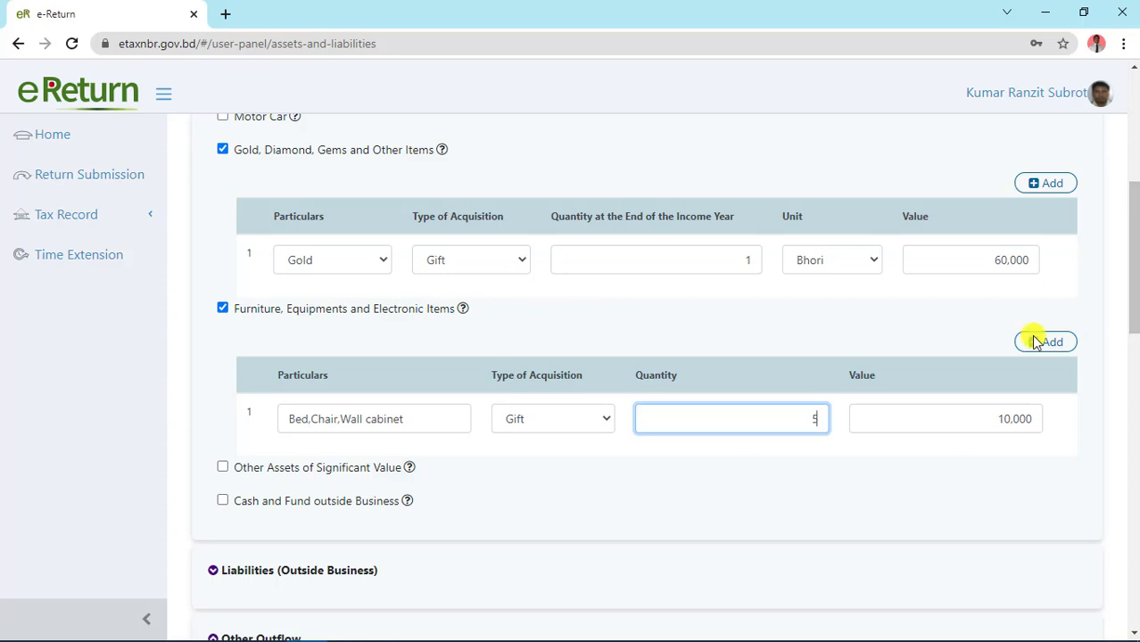
left_click(1010, 421)
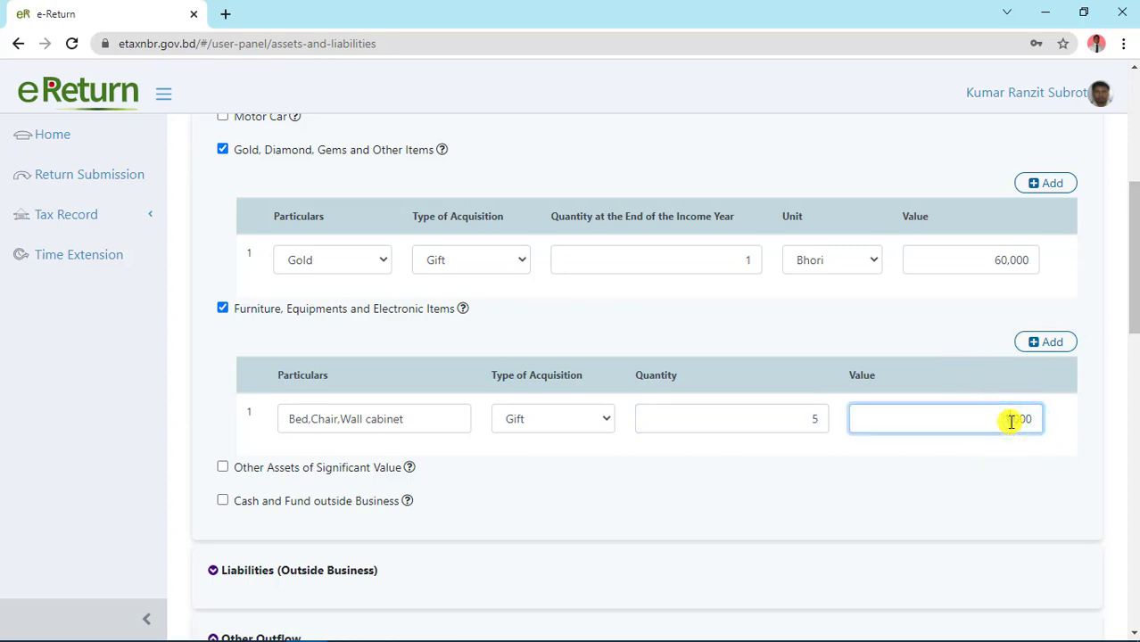
key("BackSpace")
key("BackSpace")
type("4")
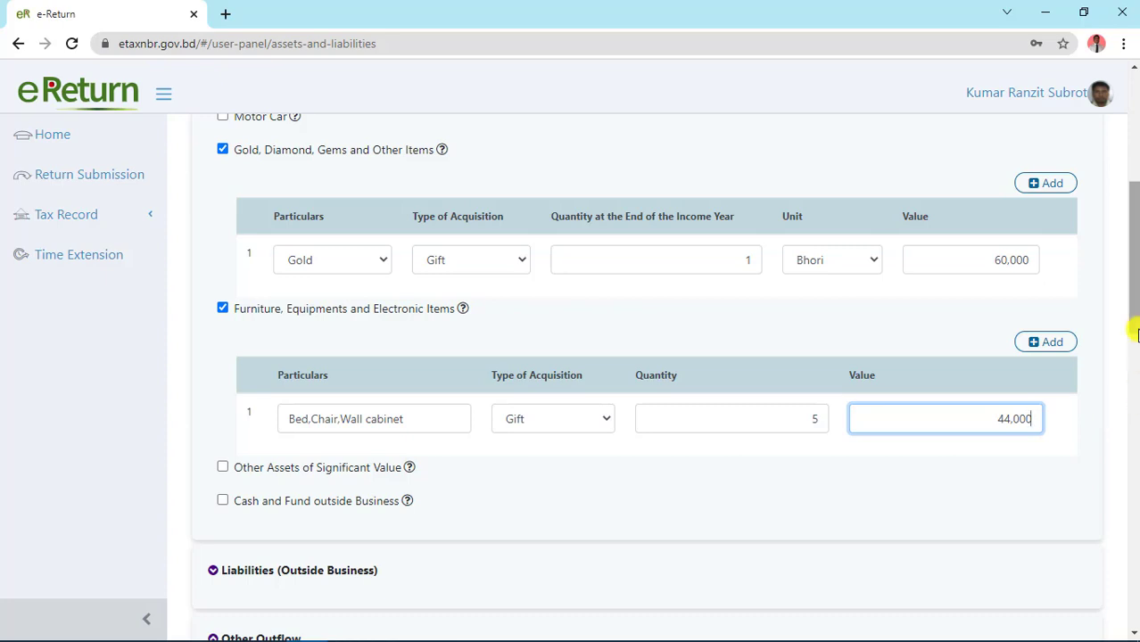
- Try the Other Assets of Significant Value category to view its entry fields, and leave it cleared
mouse_move(1133, 323)
left_mouse_down()
mouse_move(1134, 365)
mouse_move(1132, 345)
left_mouse_up()
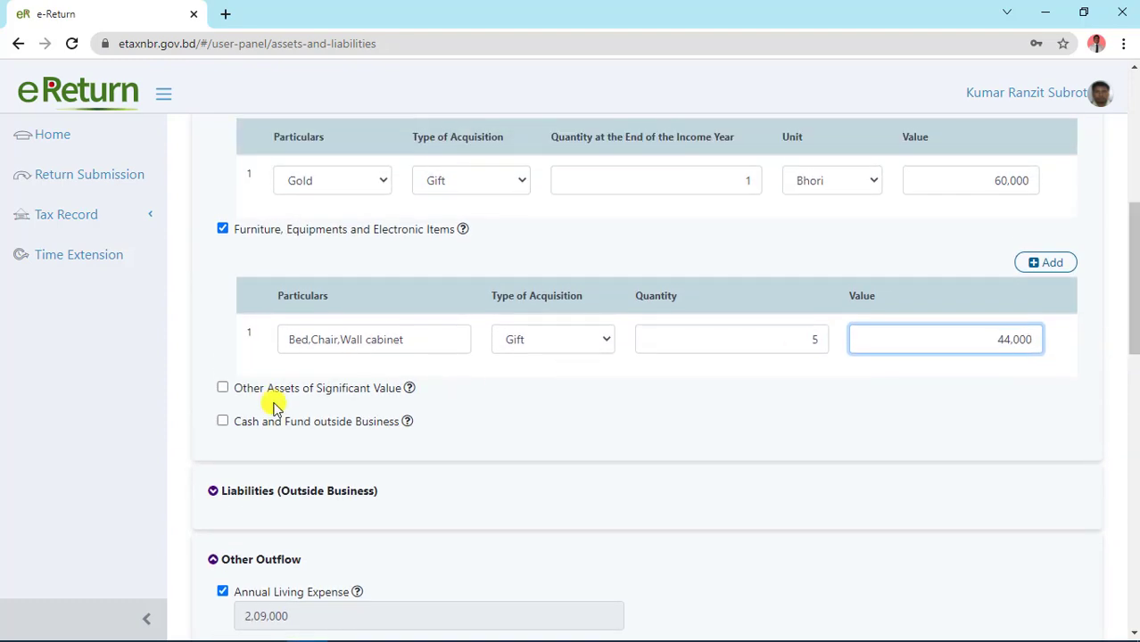
left_click(225, 390)
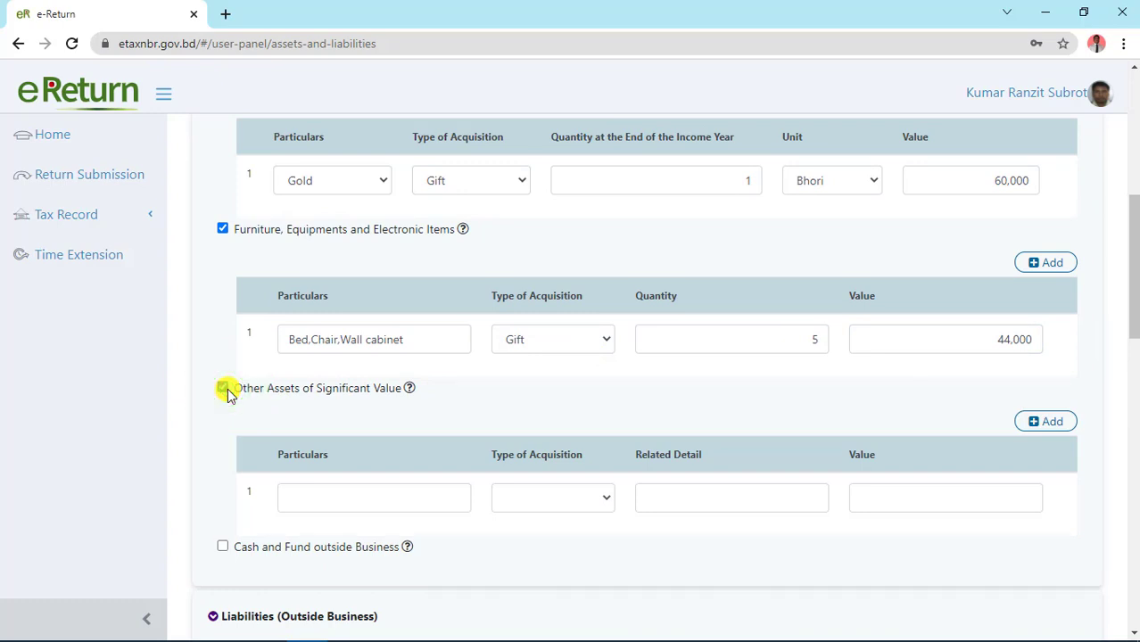
left_click(225, 389)
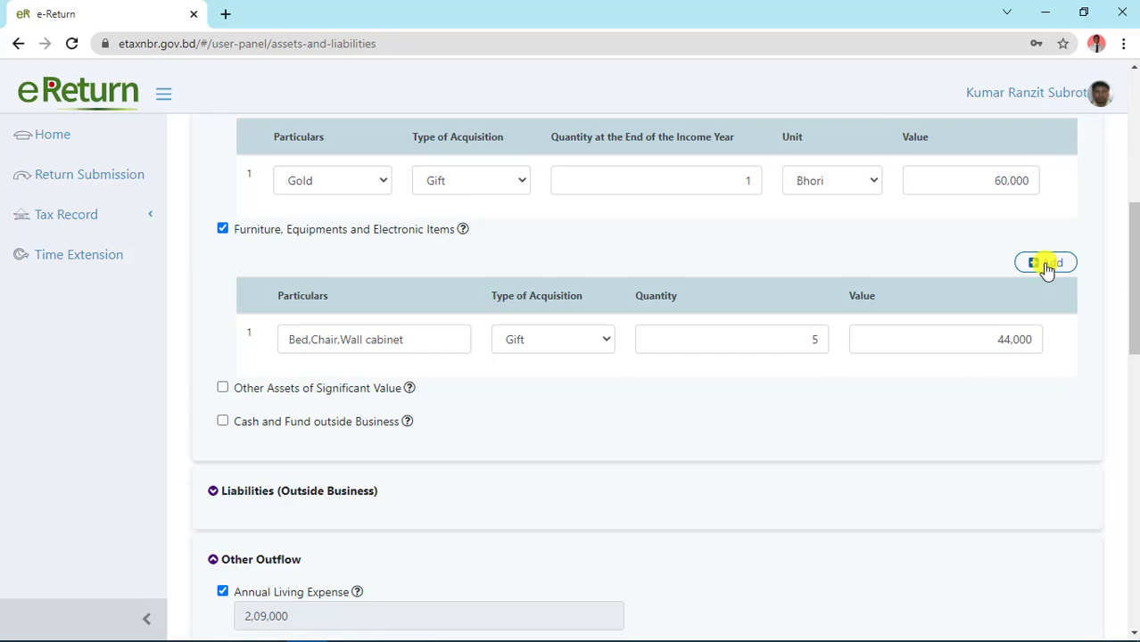
- Check the options under Liabilities (Outside Business) and Other Outflow, leaving liabilities collapsed and Other Outflow expanded
scroll(535, 357, "down", 1)
left_click(210, 384)
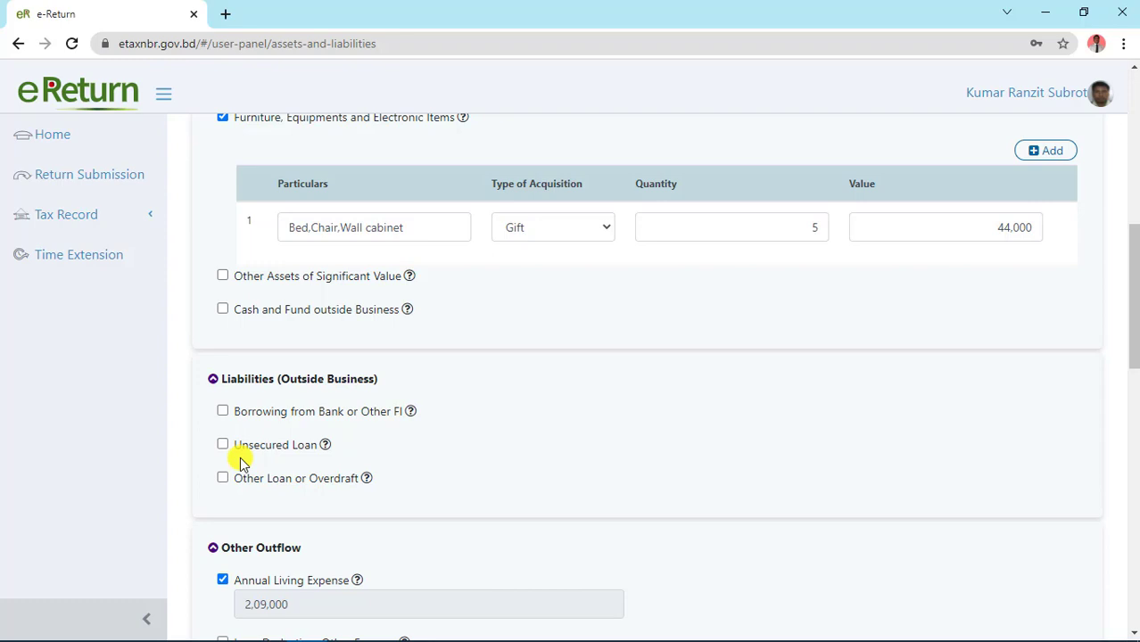
left_click(214, 379)
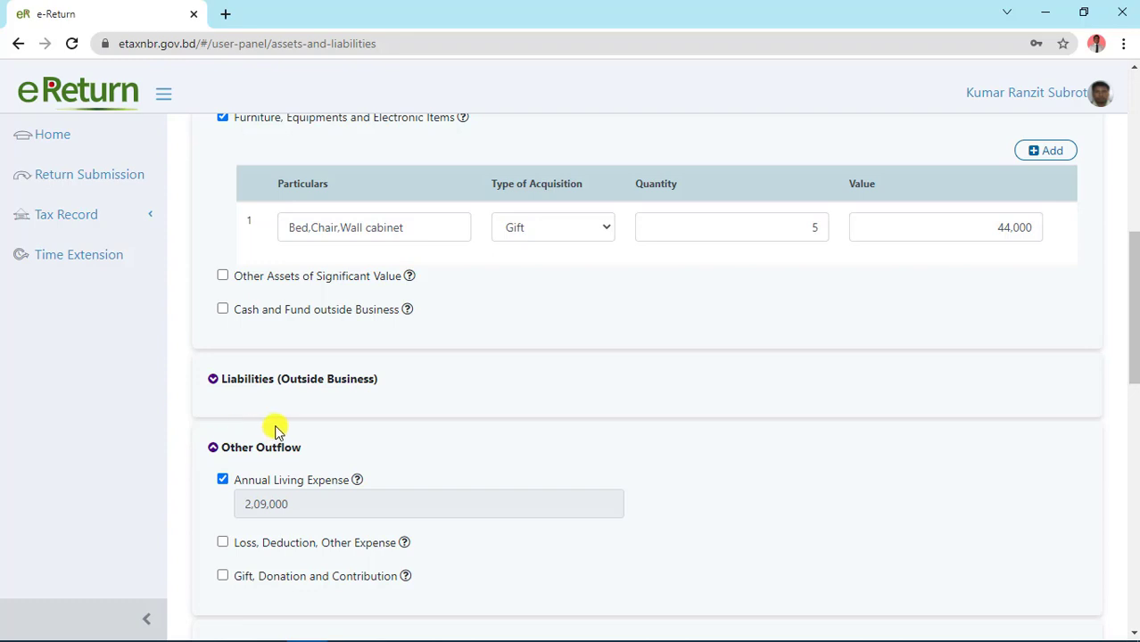
left_click(211, 454)
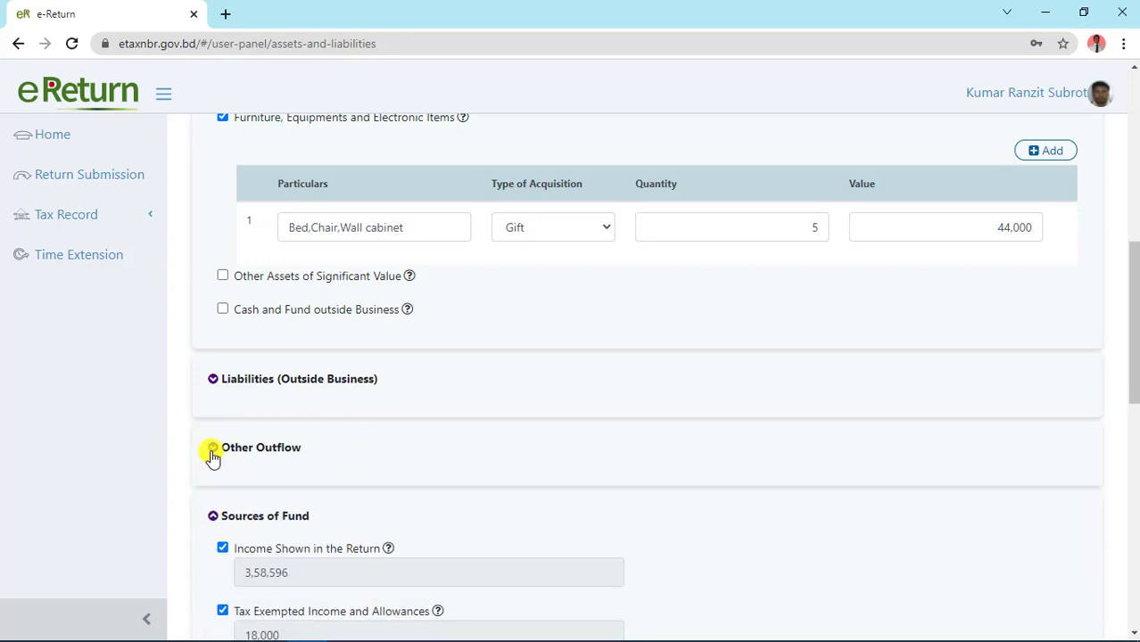
left_click(213, 454)
left_click(213, 454)
left_click(215, 451)
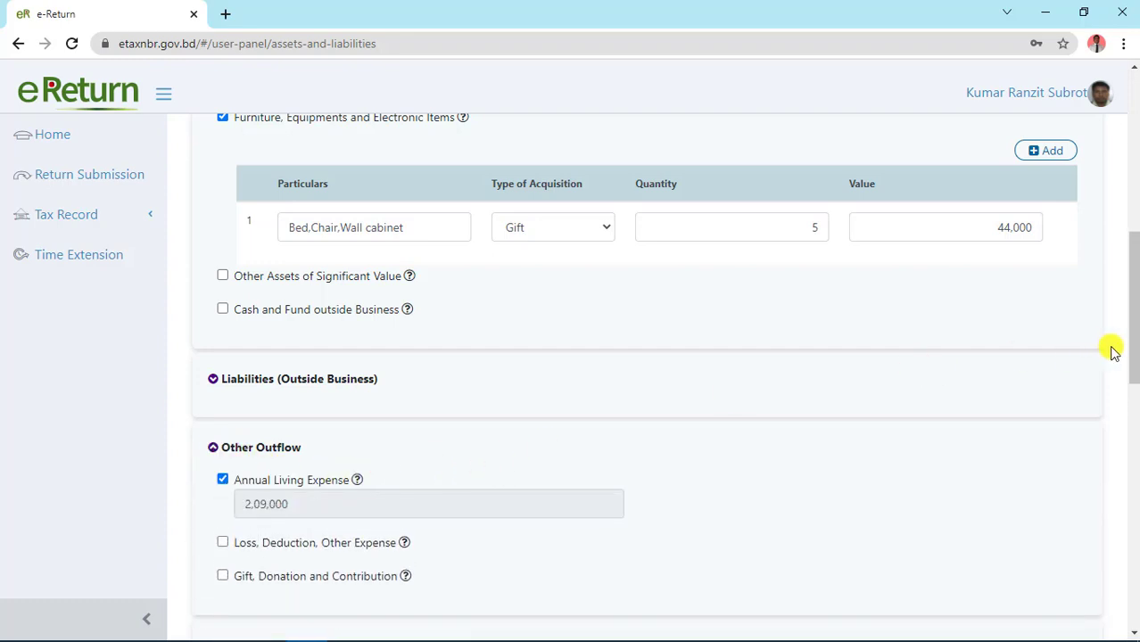
- Enter 5,55,490 as the net wealth at the last date of the previous income year
left_click_drag(1132, 348, 1134, 459)
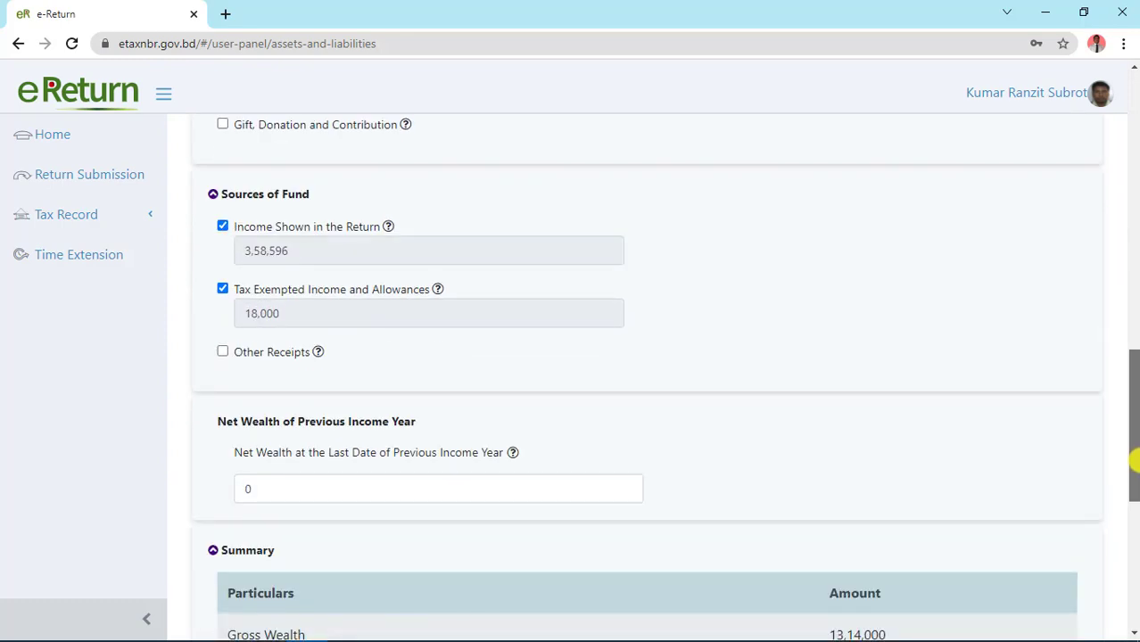
left_click_drag(1134, 459, 1130, 471)
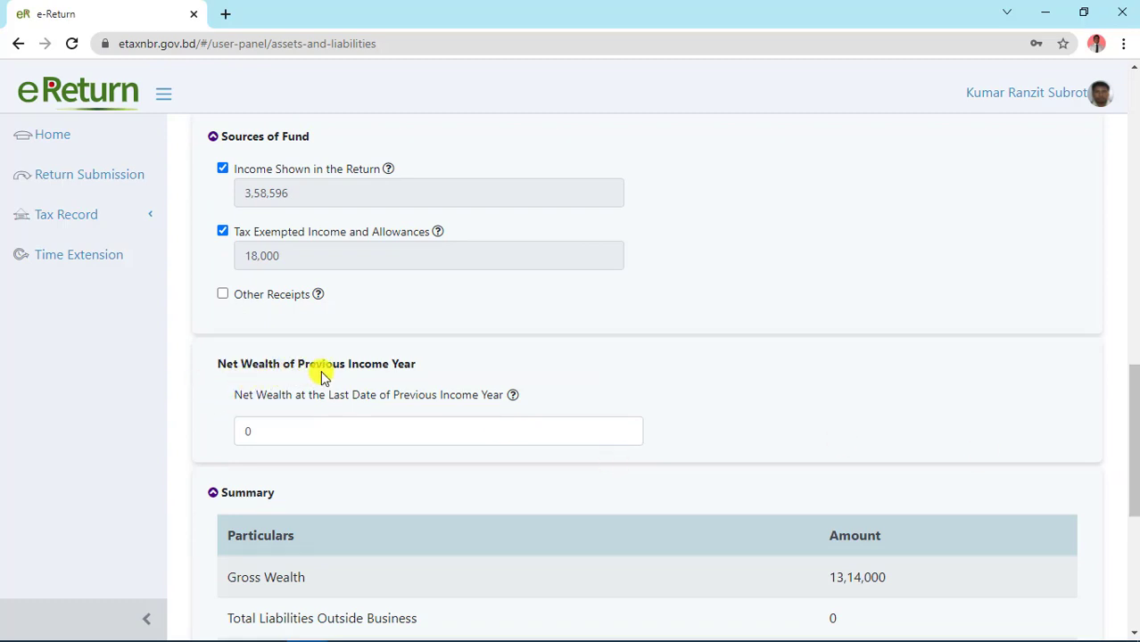
left_click(280, 435)
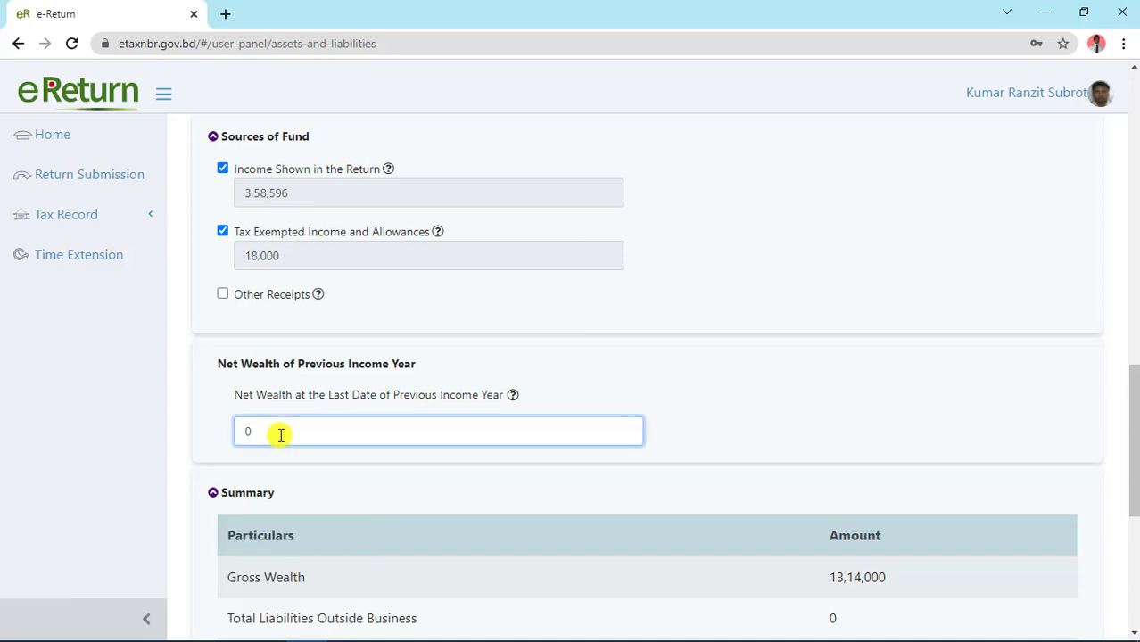
key("BackSpace")
type("5,55,490")
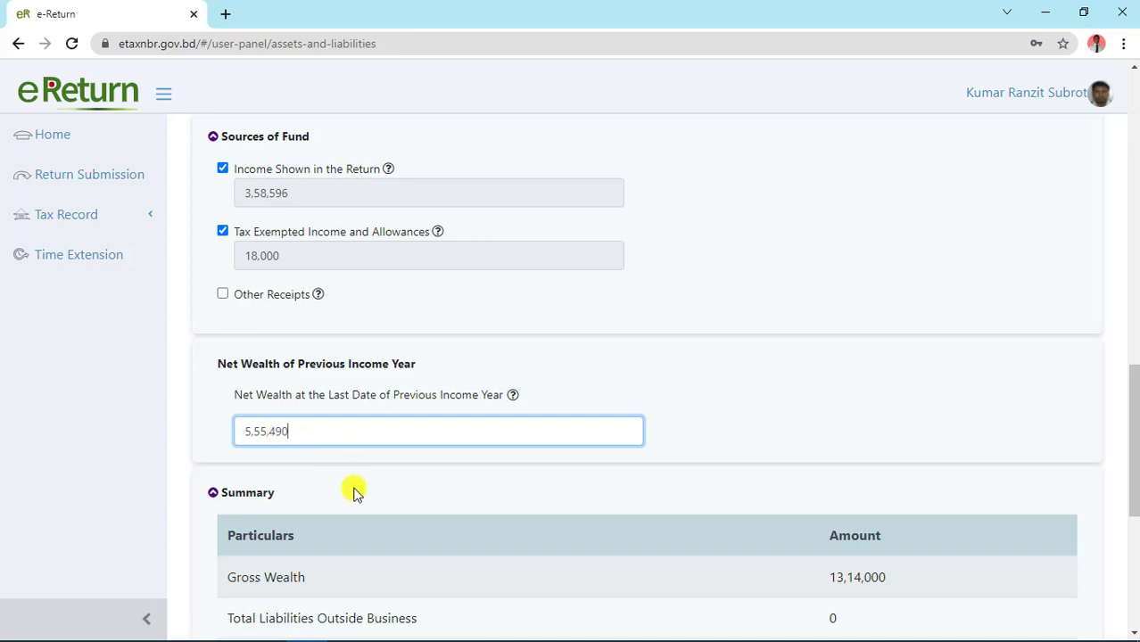
- Save the assets and liabilities statement as a draft, accepting the fund shortage
left_click_drag(1133, 434, 1134, 584)
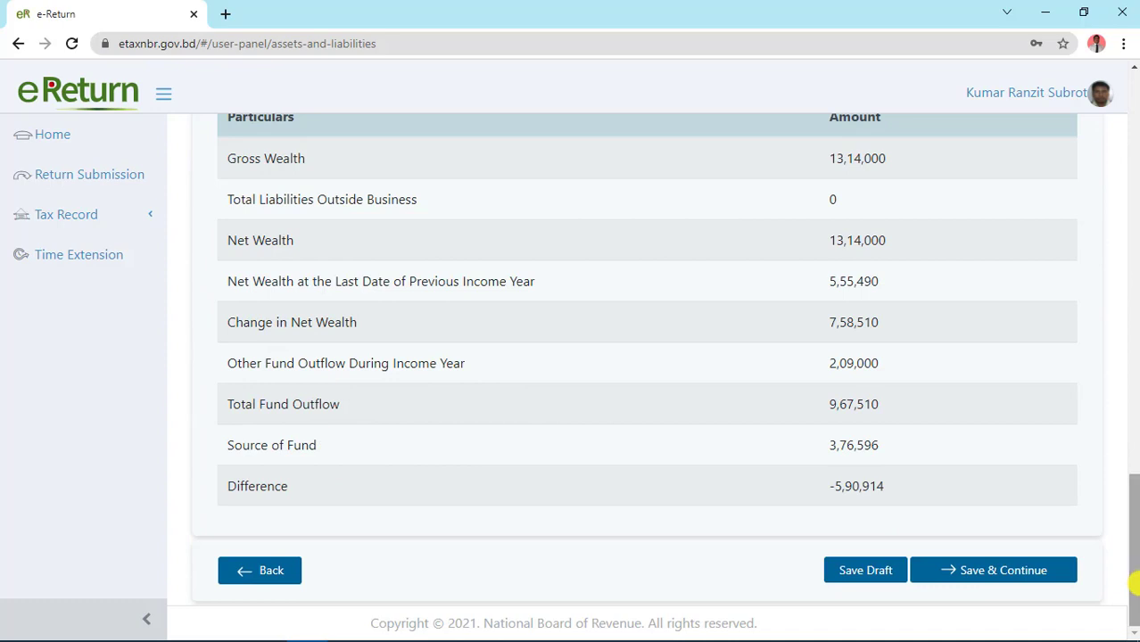
left_click(854, 580)
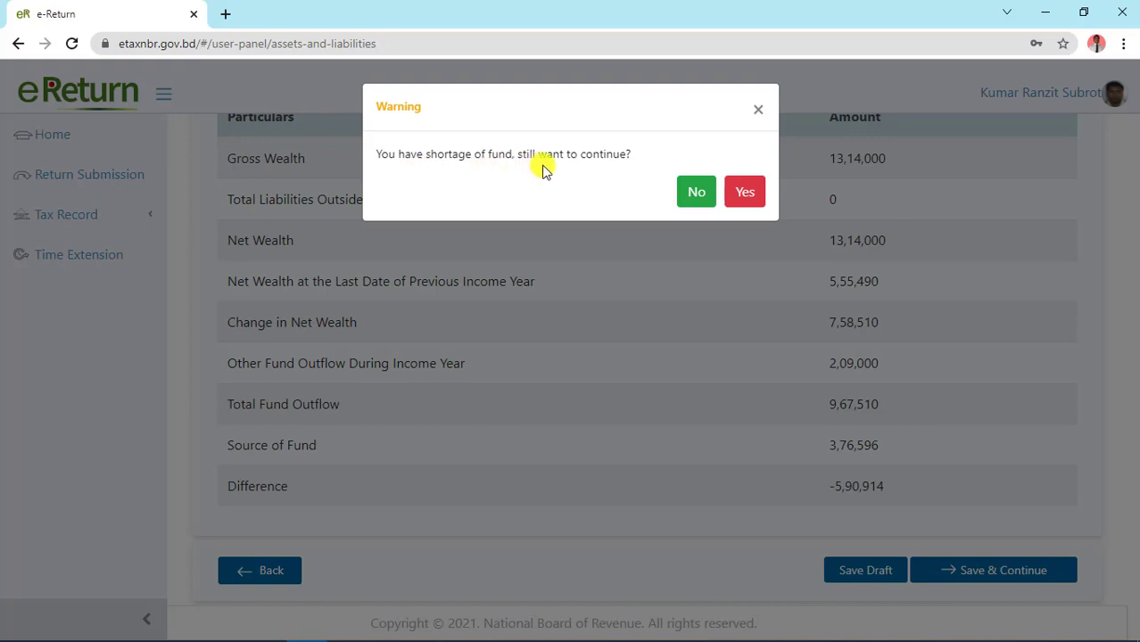
left_click(749, 194)
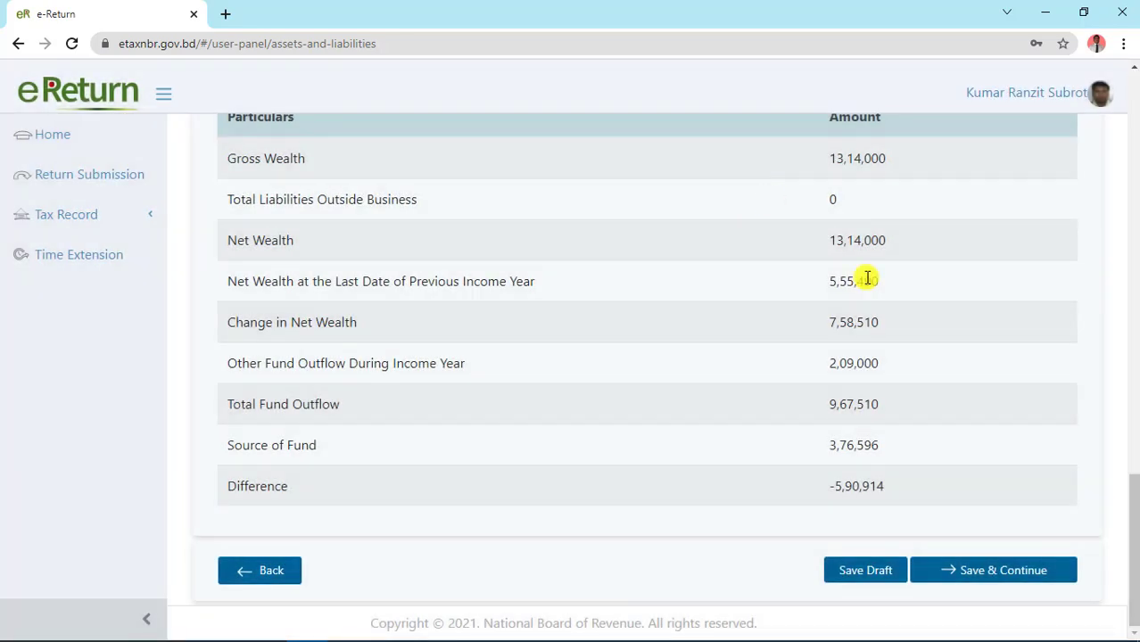
- Save the assets and liabilities statement and continue to Tax & Payment despite the fund shortage
left_click(985, 568)
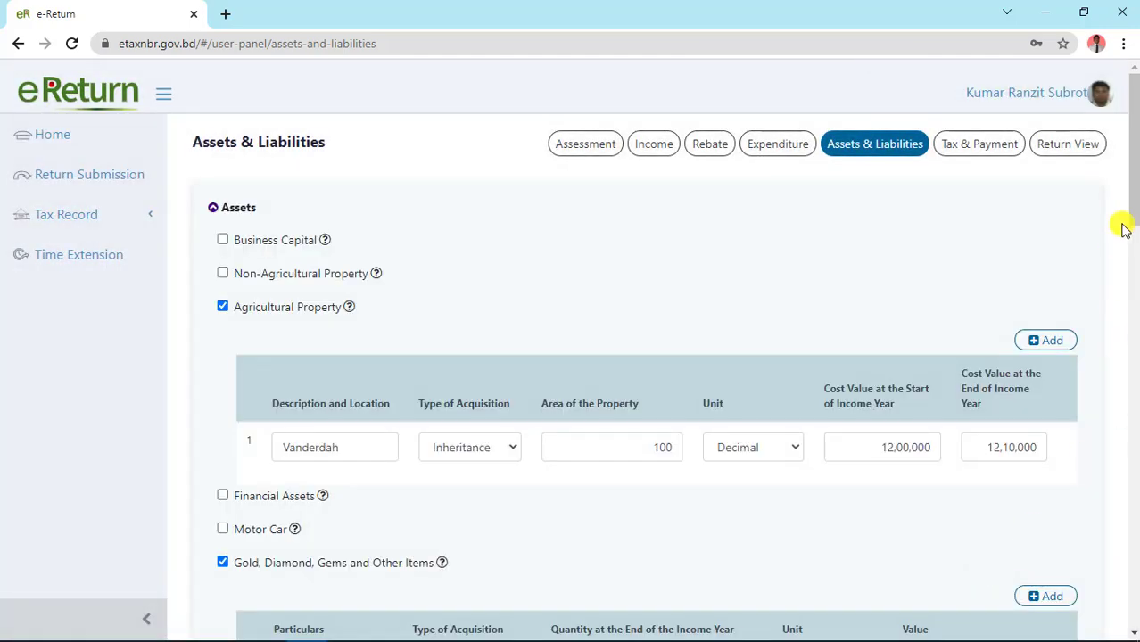
scroll(1133, 268, "down", 1)
left_click_drag(1132, 267, 1132, 626)
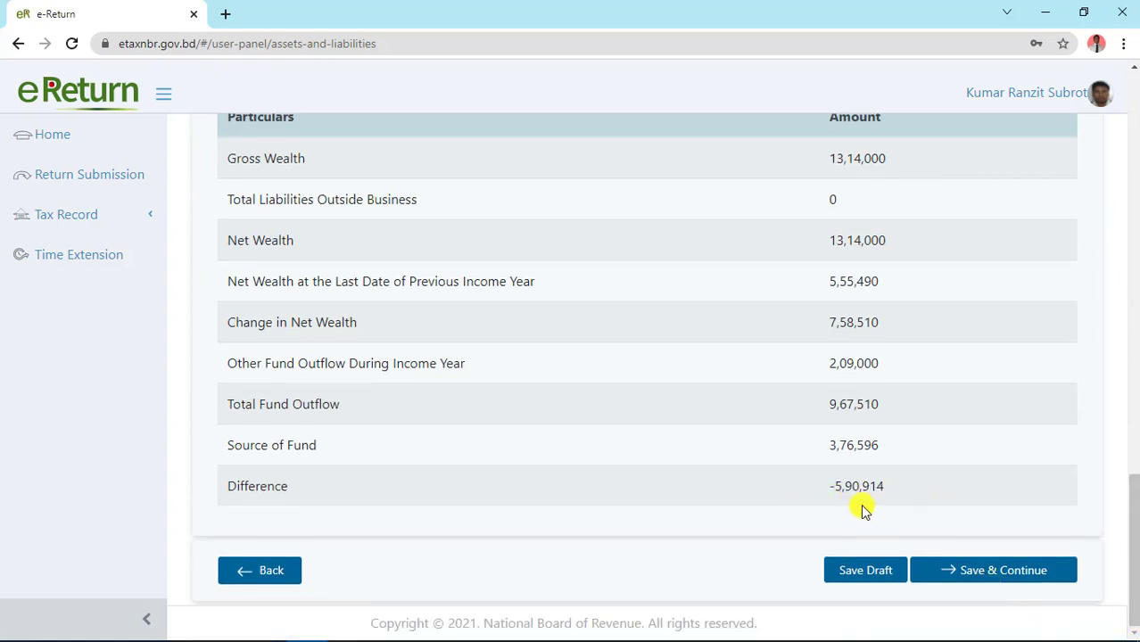
left_click(979, 575)
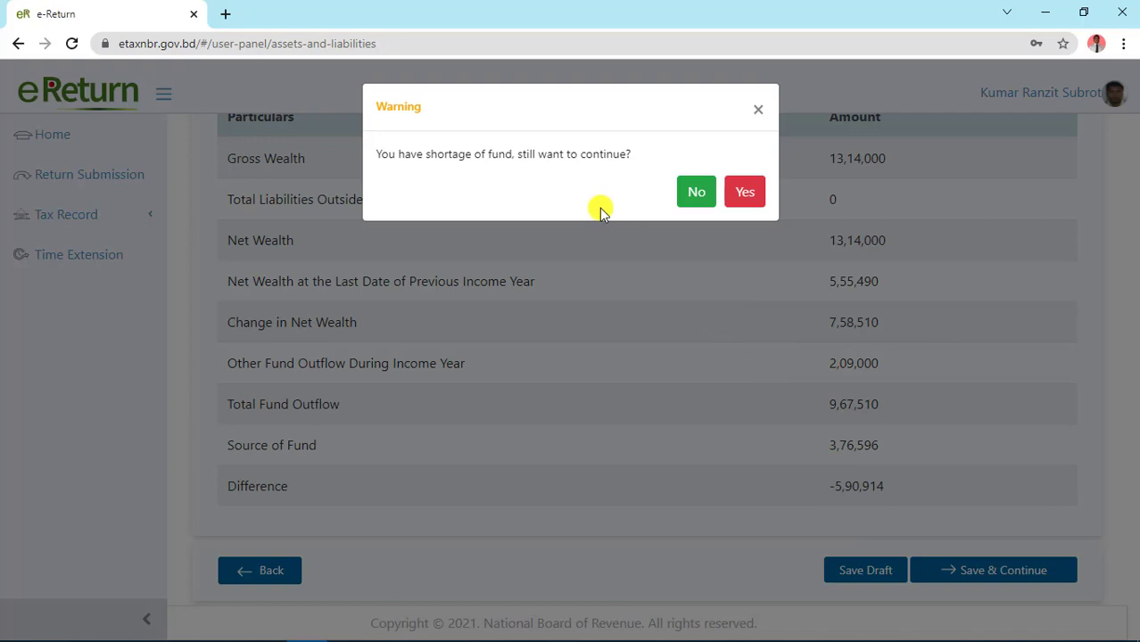
left_click(752, 200)
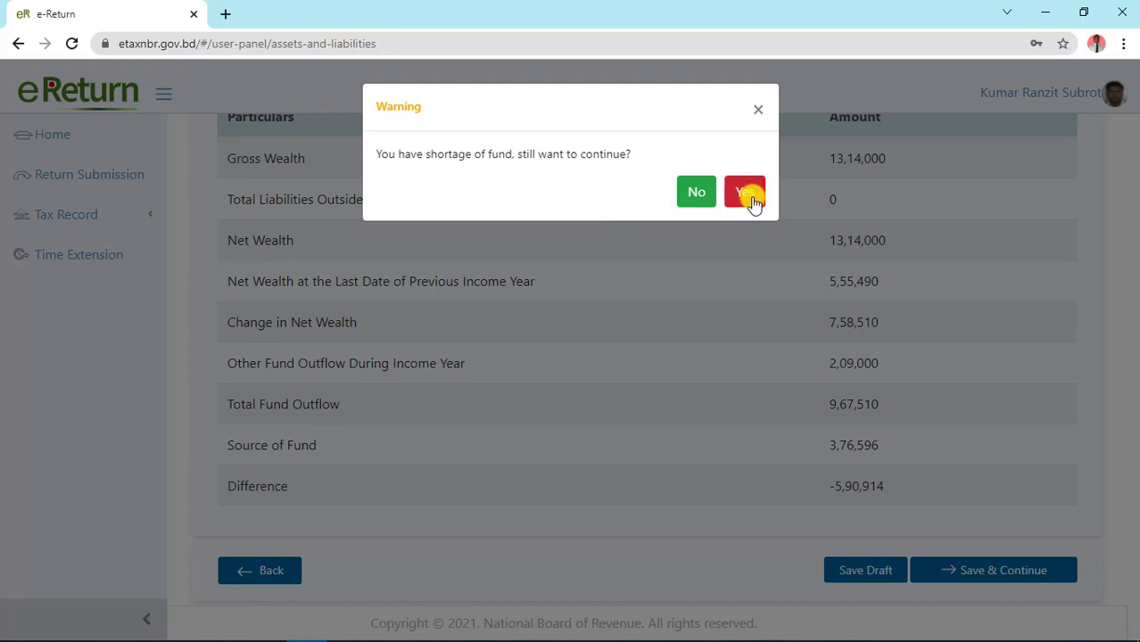
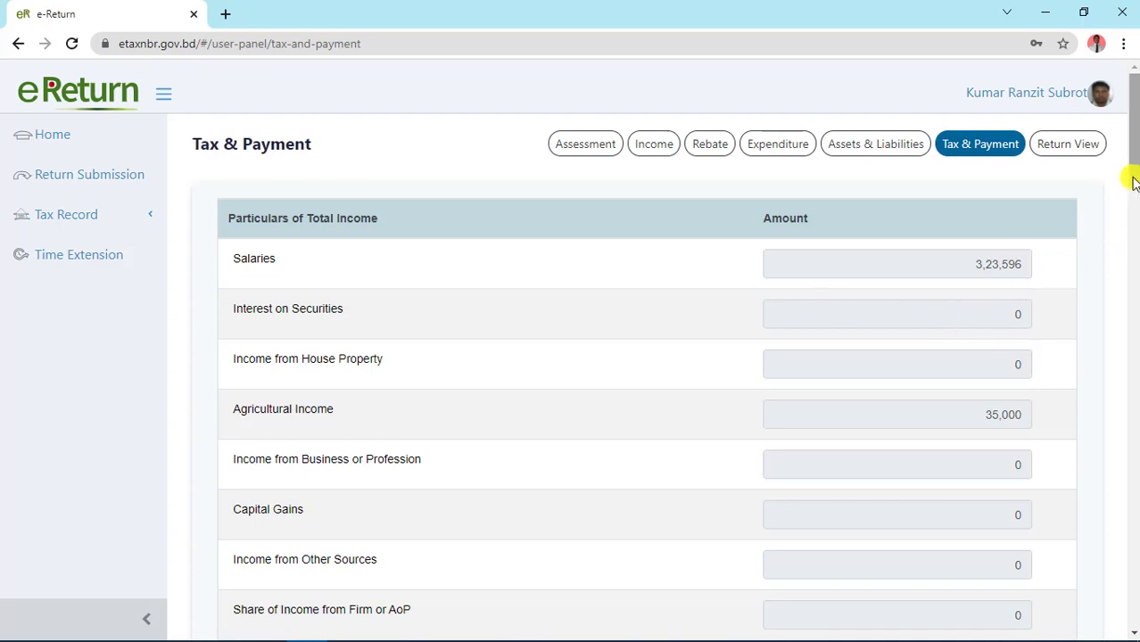
- Review the total income and tax computation, and answer Yes to having paid source, advance or regular tax for the 2021-2022 assessment year
left_click_drag(1131, 189, 1133, 210)
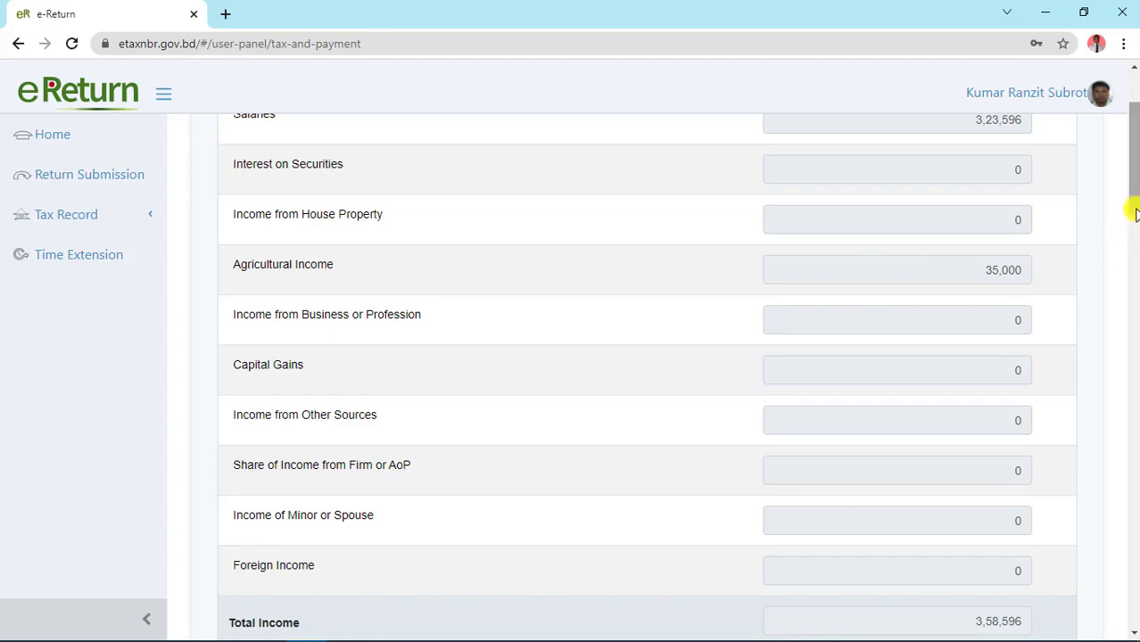
left_click_drag(1135, 209, 1135, 258)
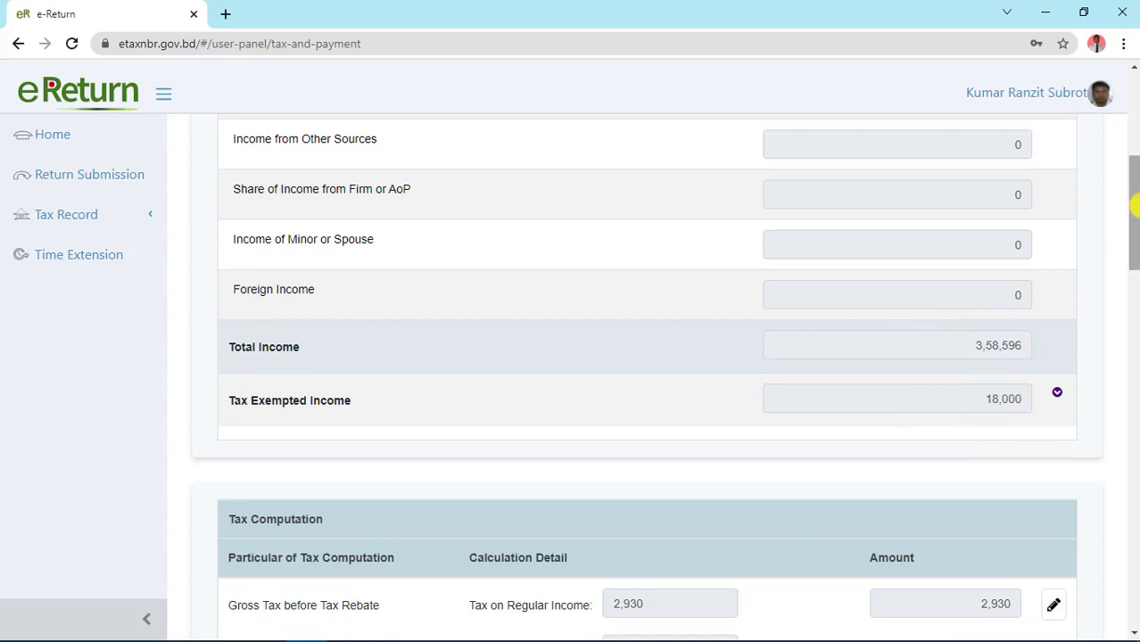
left_click_drag(1135, 217, 1135, 325)
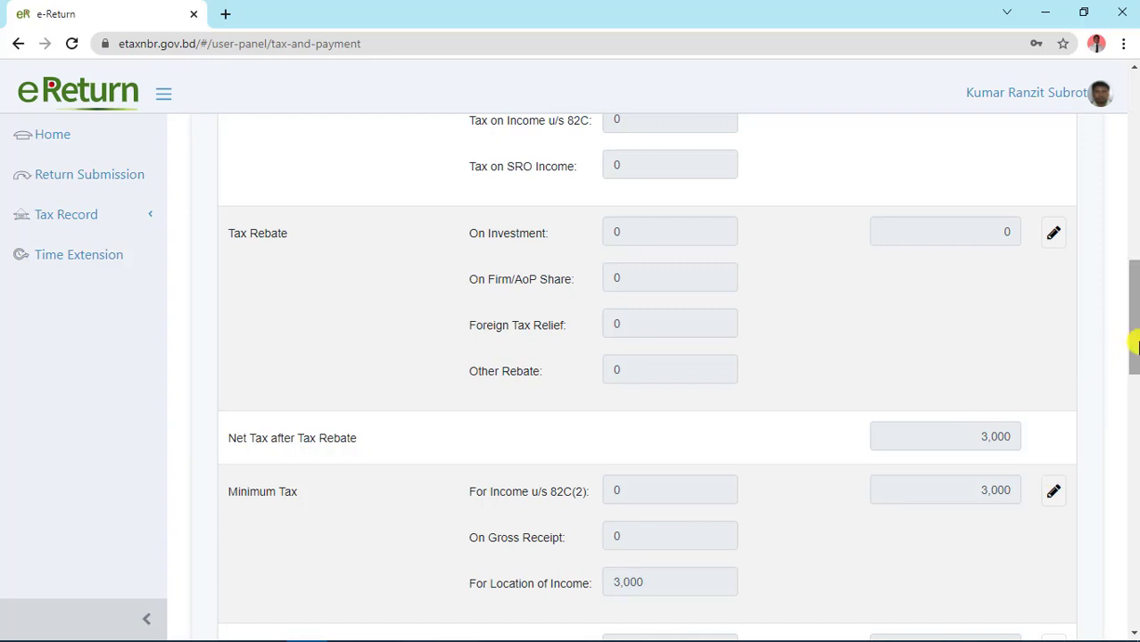
left_click_drag(1132, 344, 1126, 443)
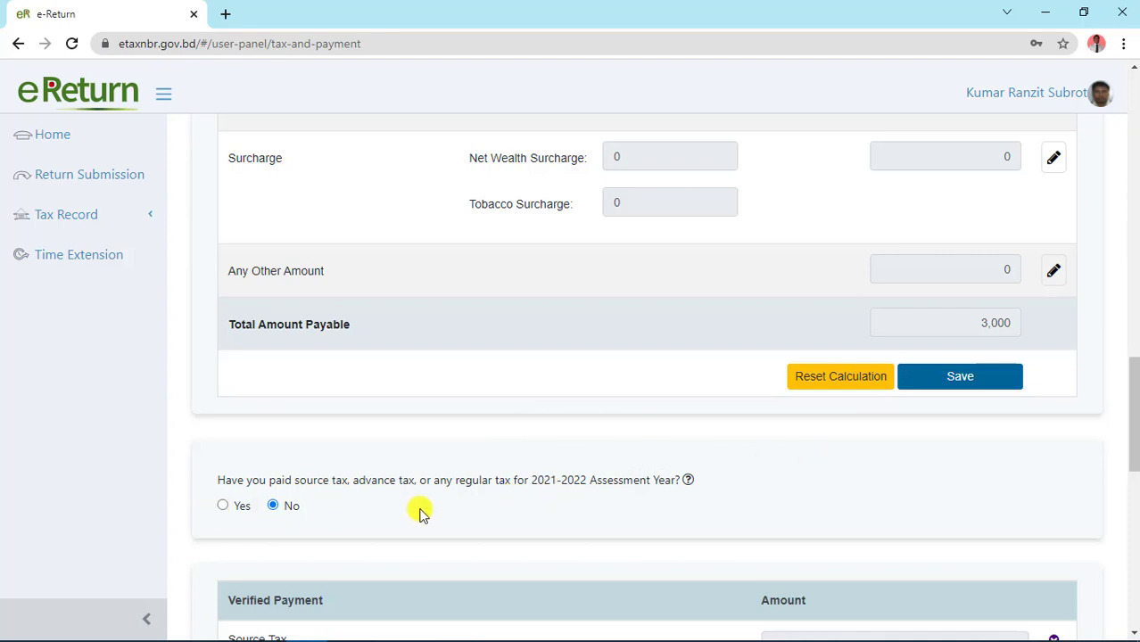
left_click(224, 505)
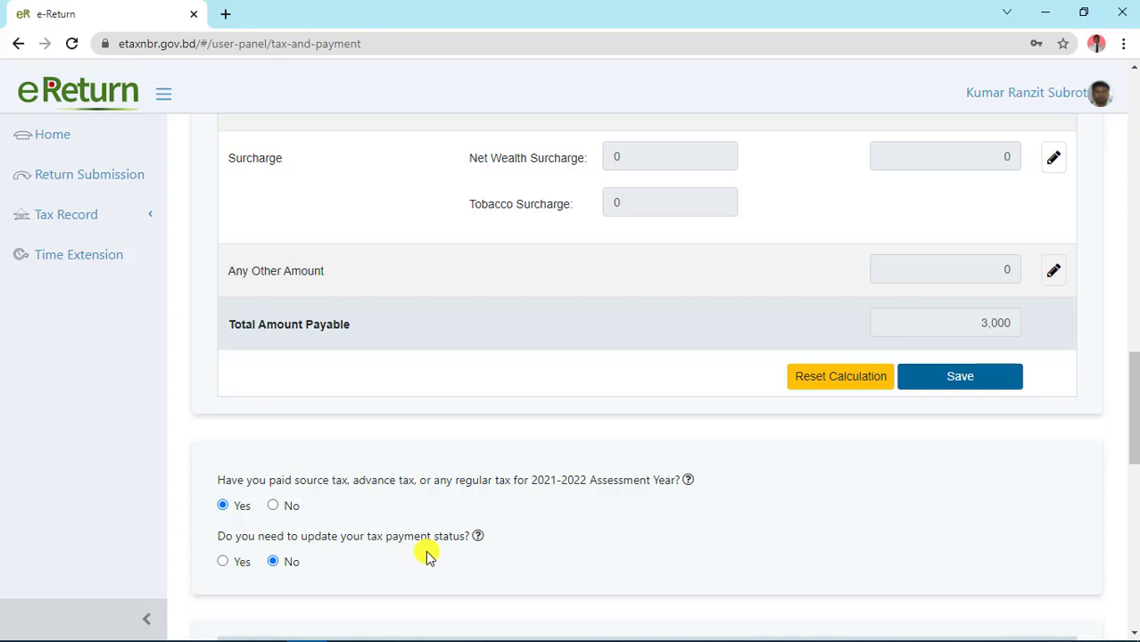
left_click_drag(1134, 436, 1130, 458)
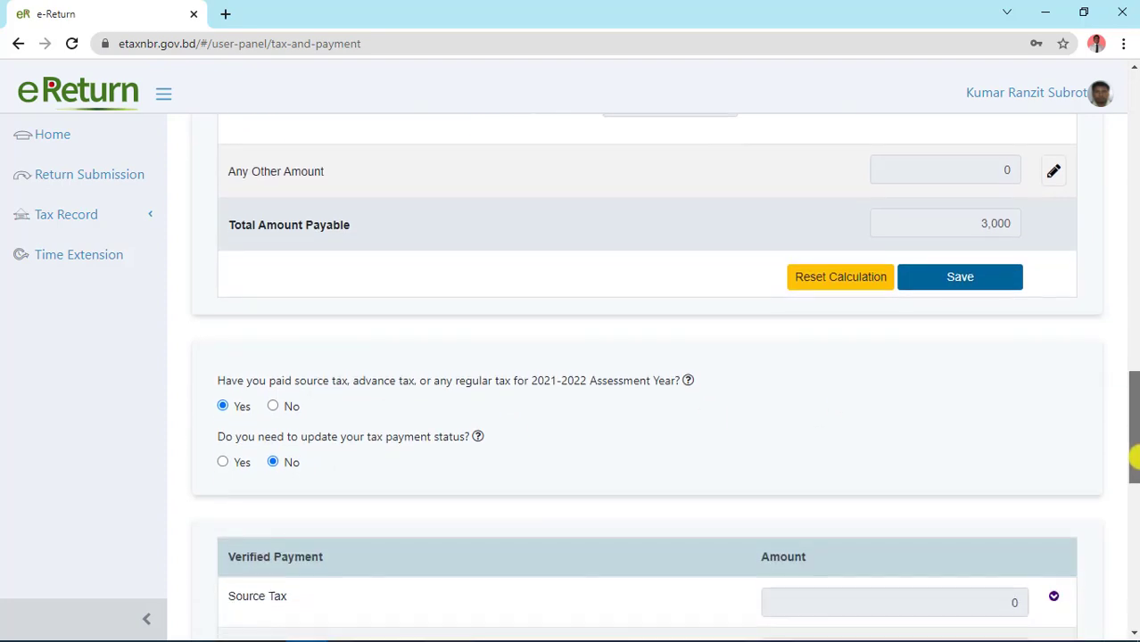
- Answer Yes to needing a tax payment status update and dismiss the source and advance tax credit notice
left_click(221, 462)
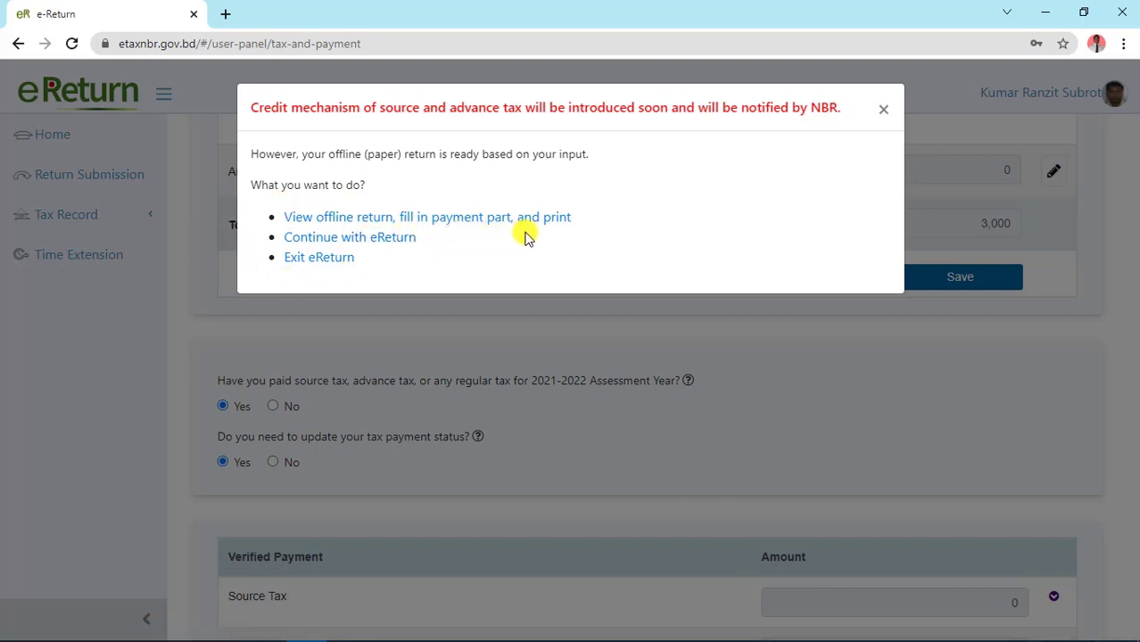
left_click(880, 112)
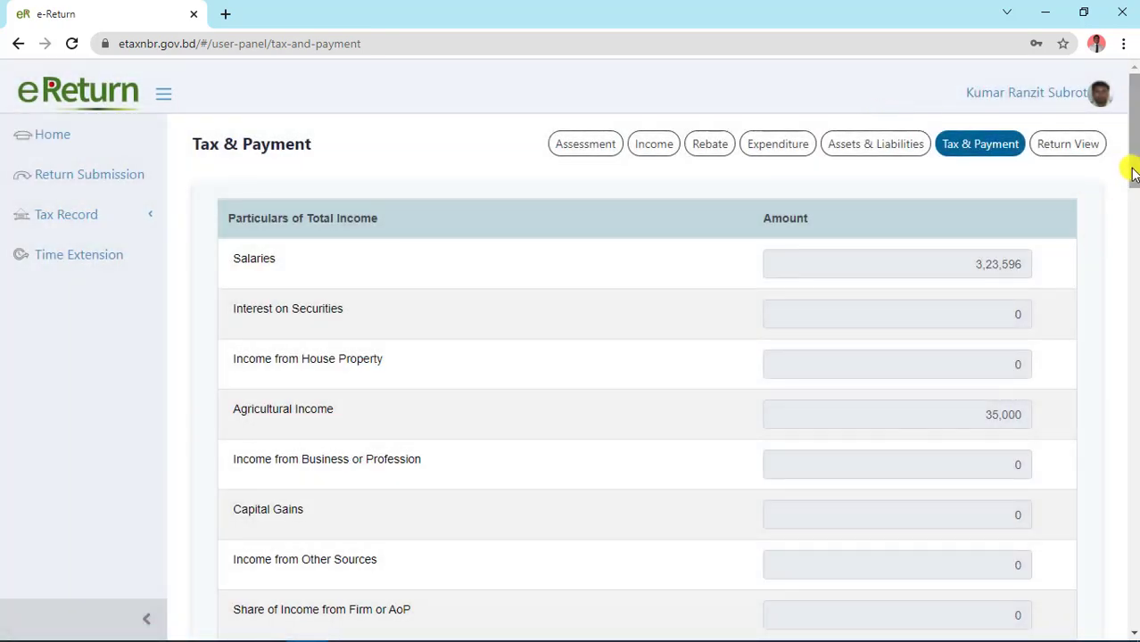
- Start paying the 3,000 payable tax and continue to payment with Sonali Bank e-Payment as the method
scroll(1135, 207, "down", 1)
left_click_drag(1135, 207, 1134, 616)
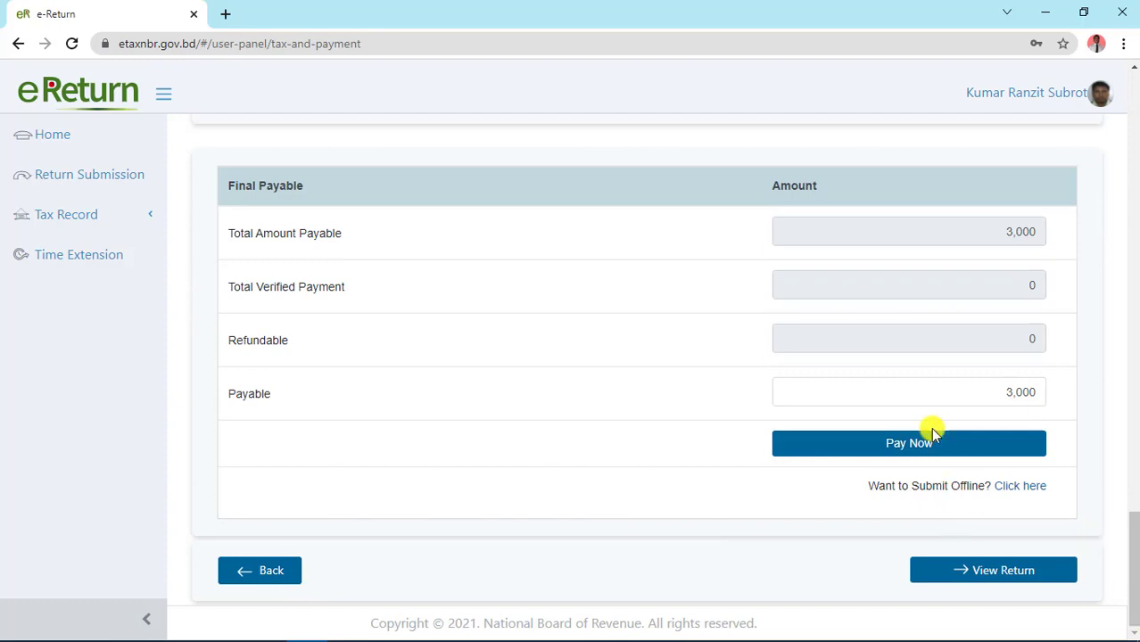
scroll(1132, 522, "up", 2)
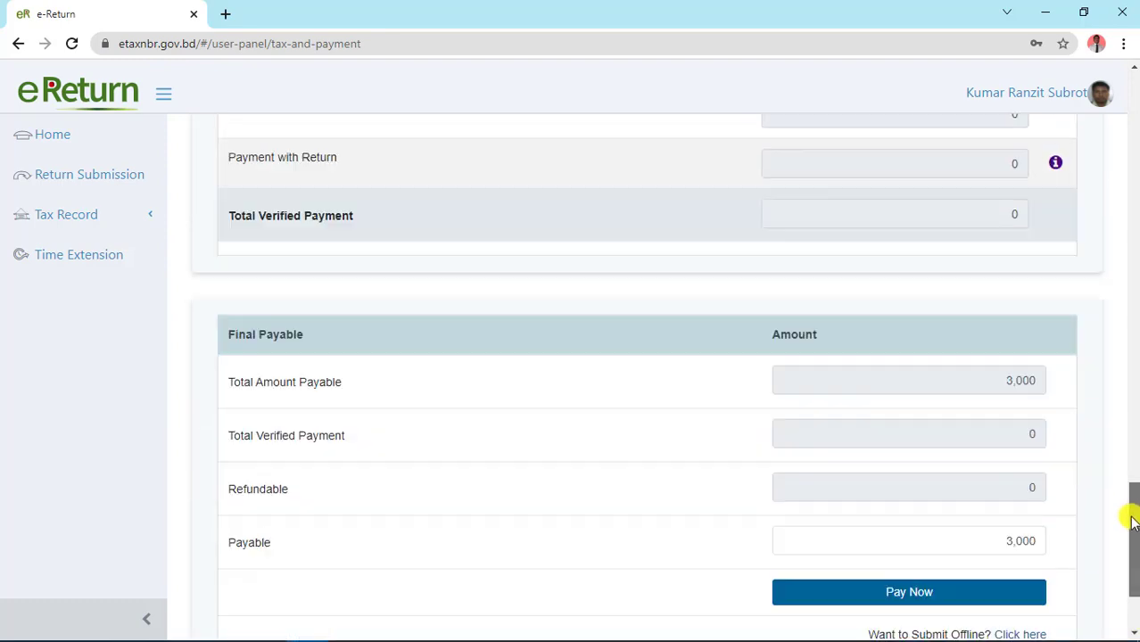
scroll(1131, 523, "down", 2)
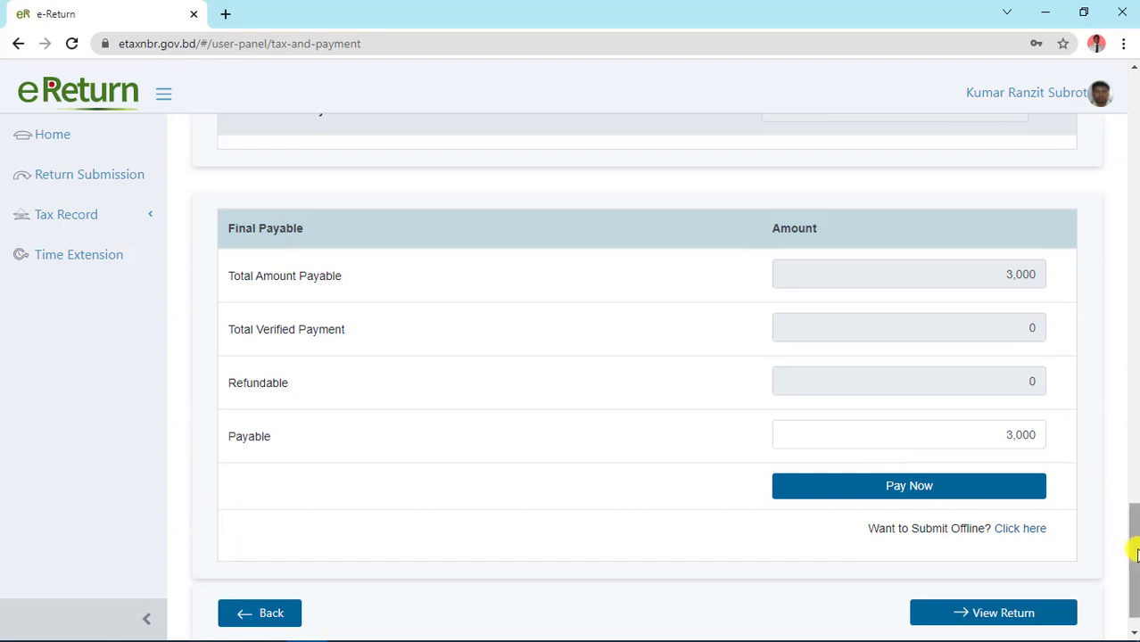
left_click_drag(1135, 553, 1135, 592)
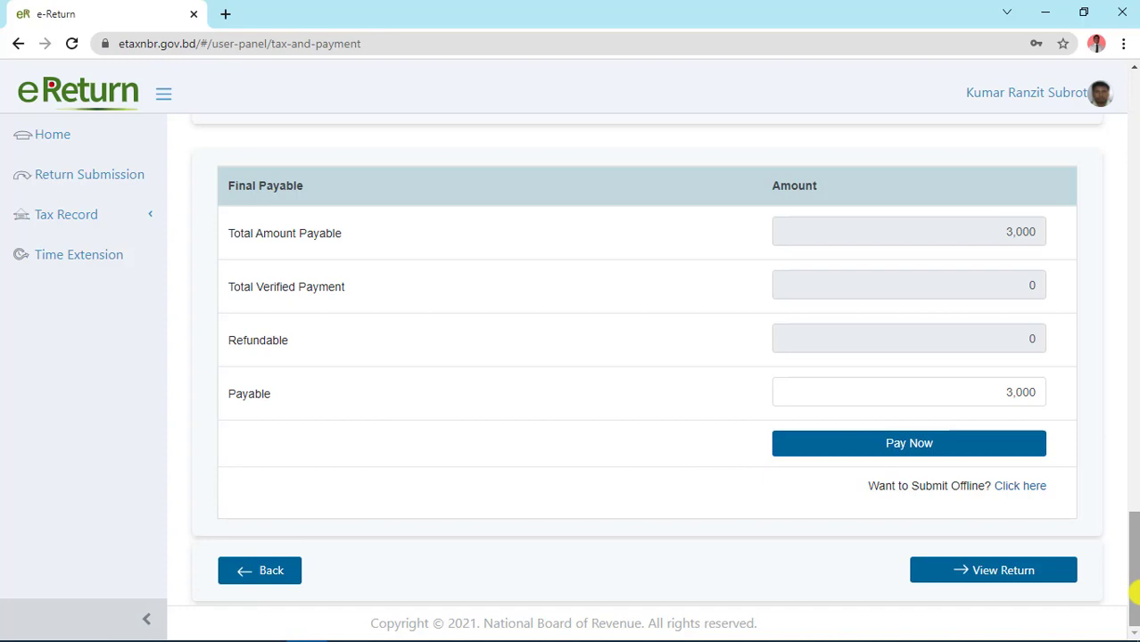
left_click(914, 446)
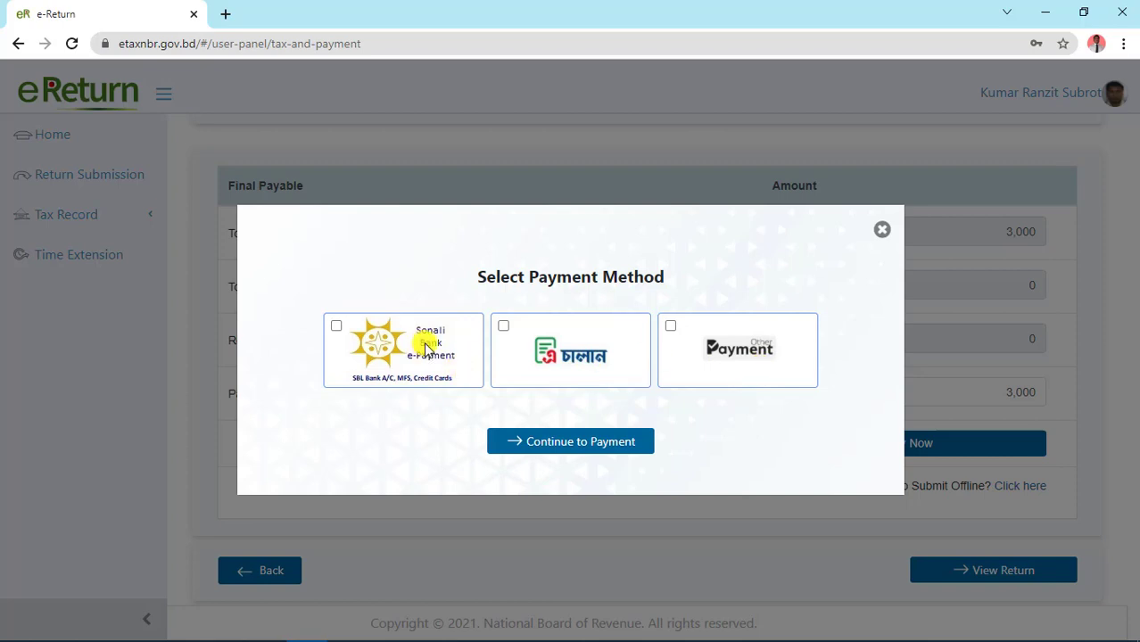
left_click(336, 327)
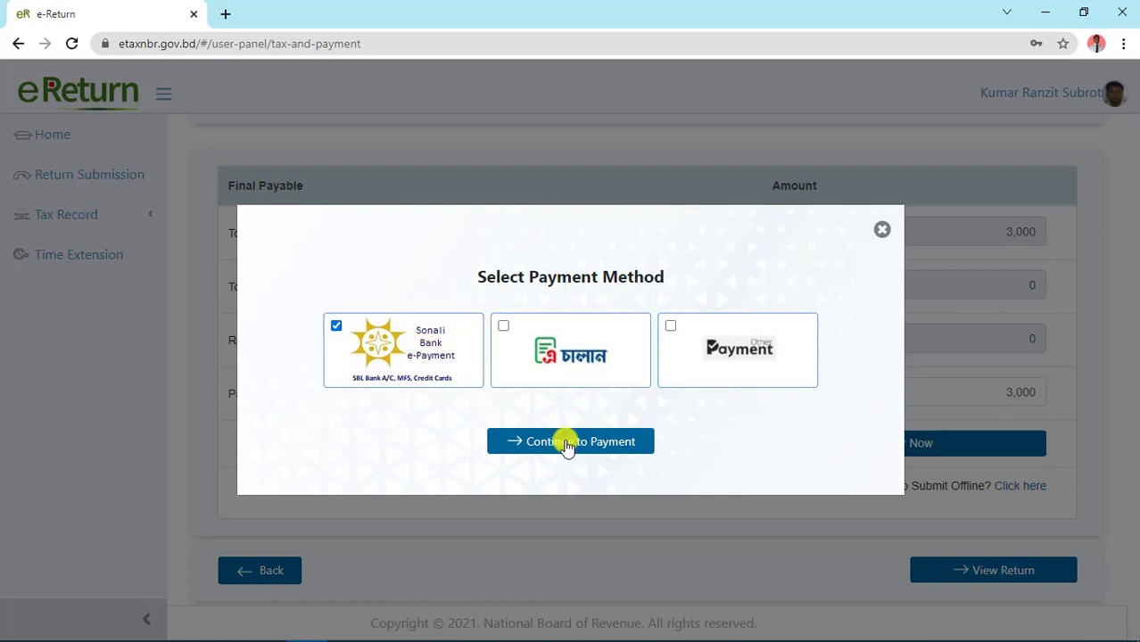
left_click(567, 444)
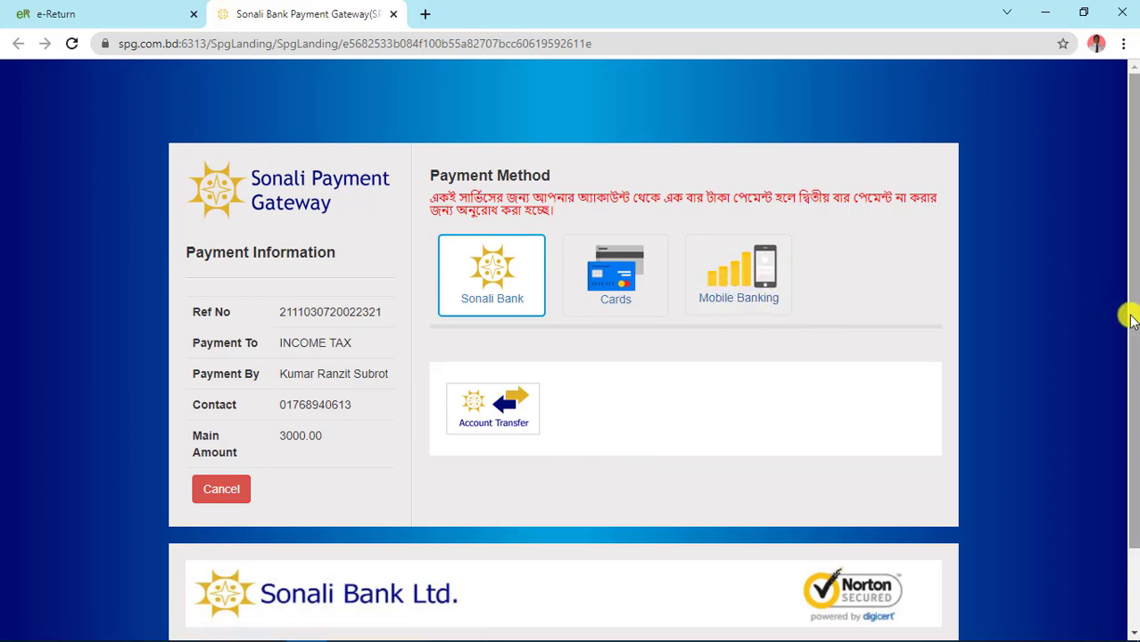
- Choose Mobile Banking with Nagad (নগদ) for the income tax payment in the Sonali Payment Gateway
left_click_drag(1129, 313, 1086, 312)
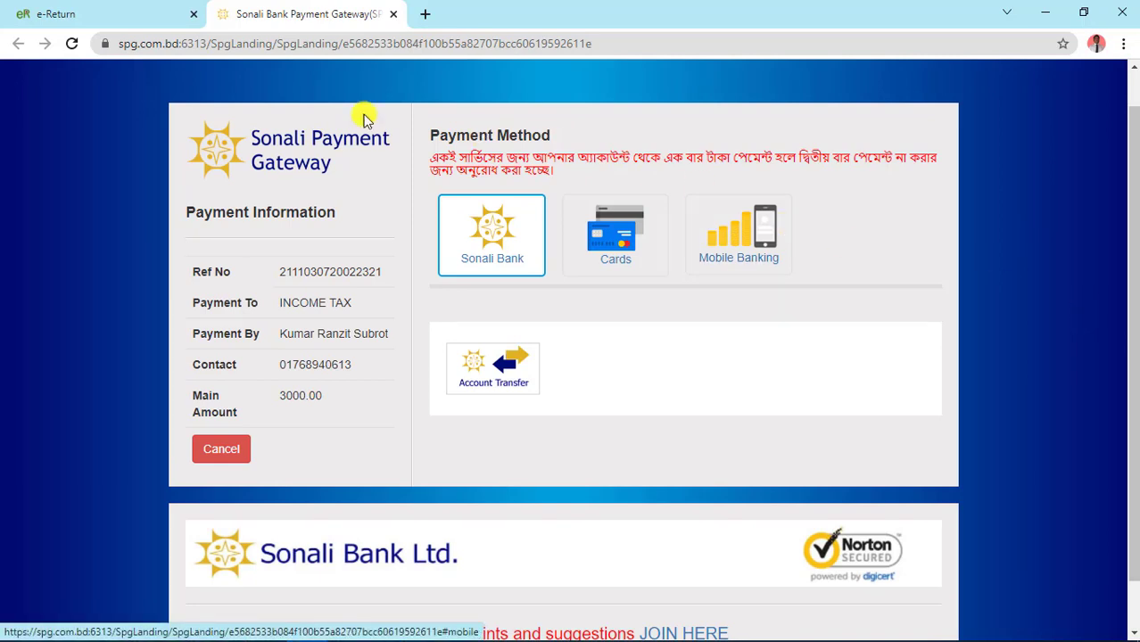
left_click(109, 17)
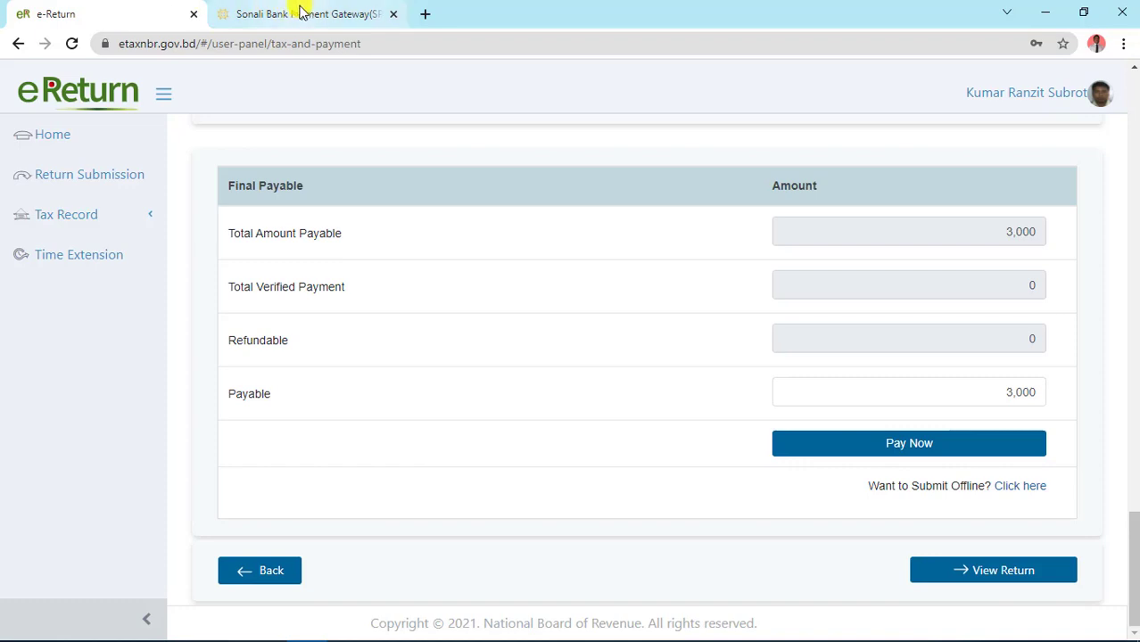
left_click(304, 14)
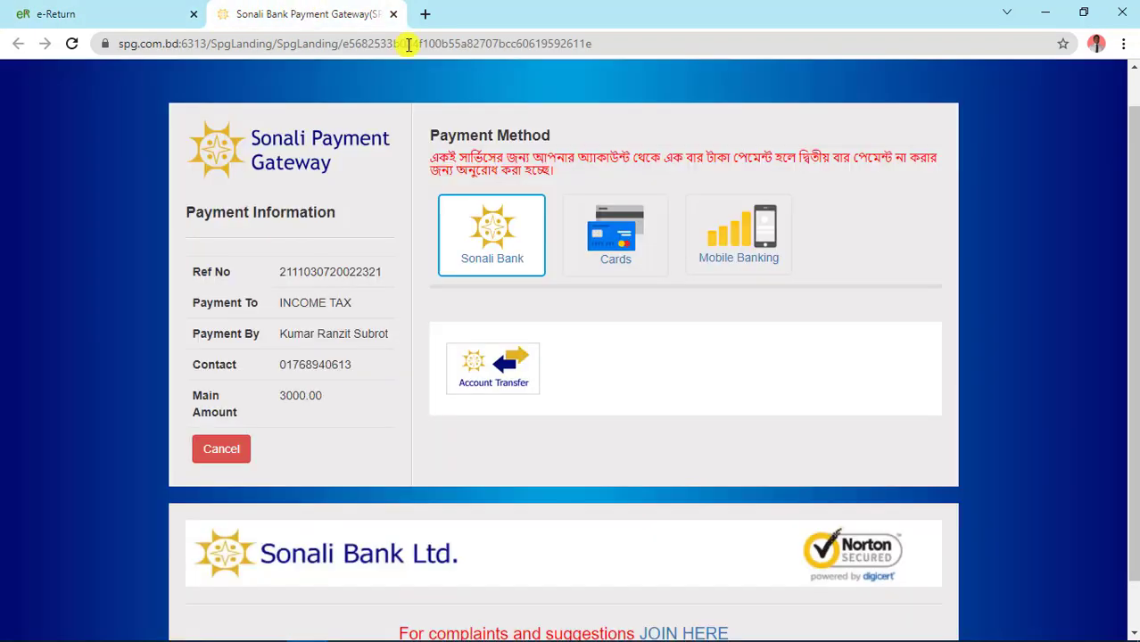
left_click(758, 252)
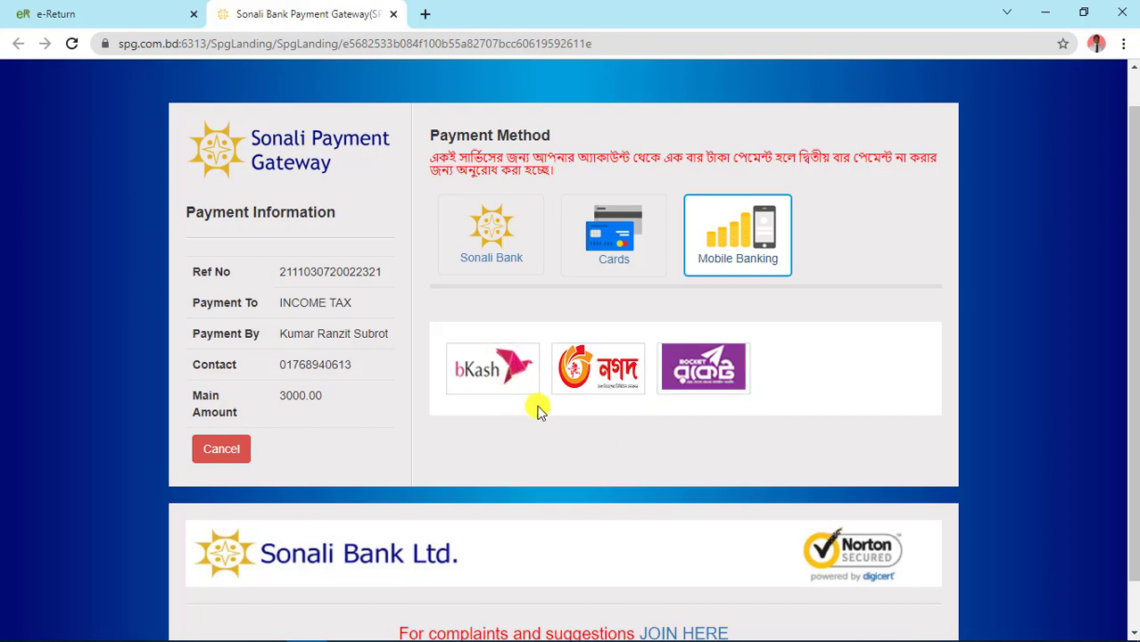
left_click(609, 382)
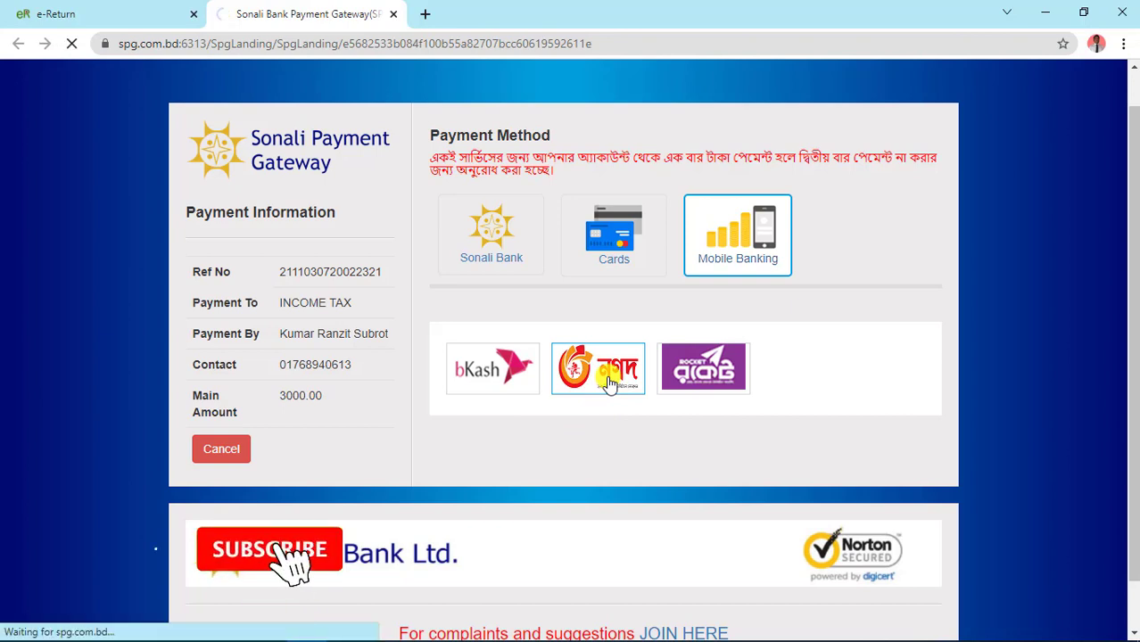